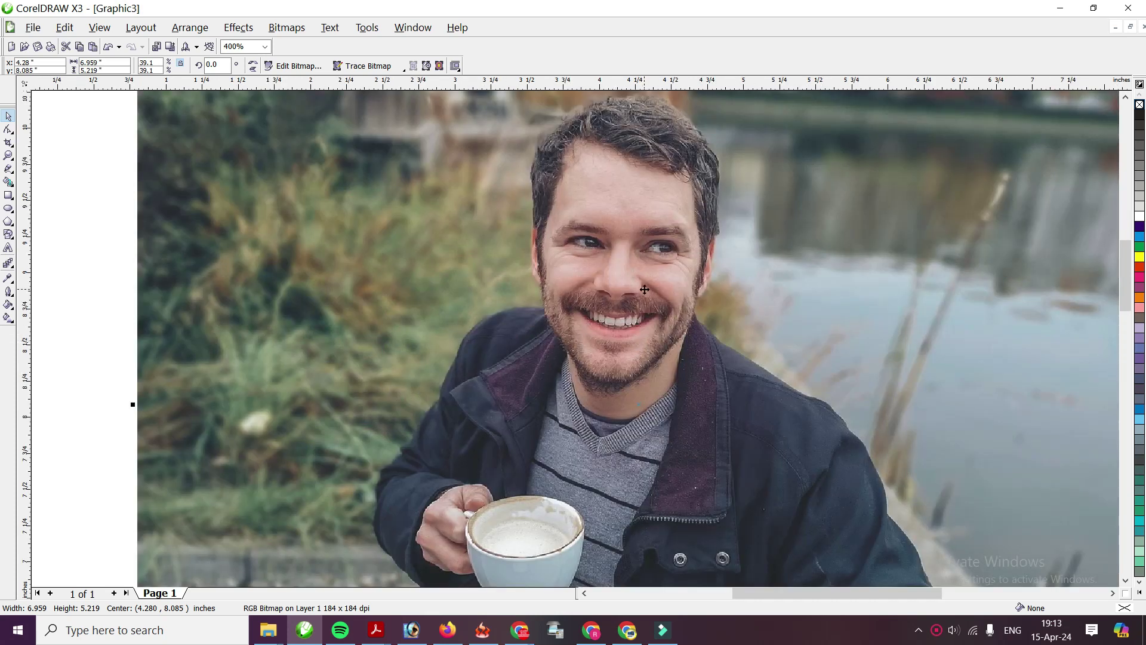
scroll(576, 339, "down", 1)
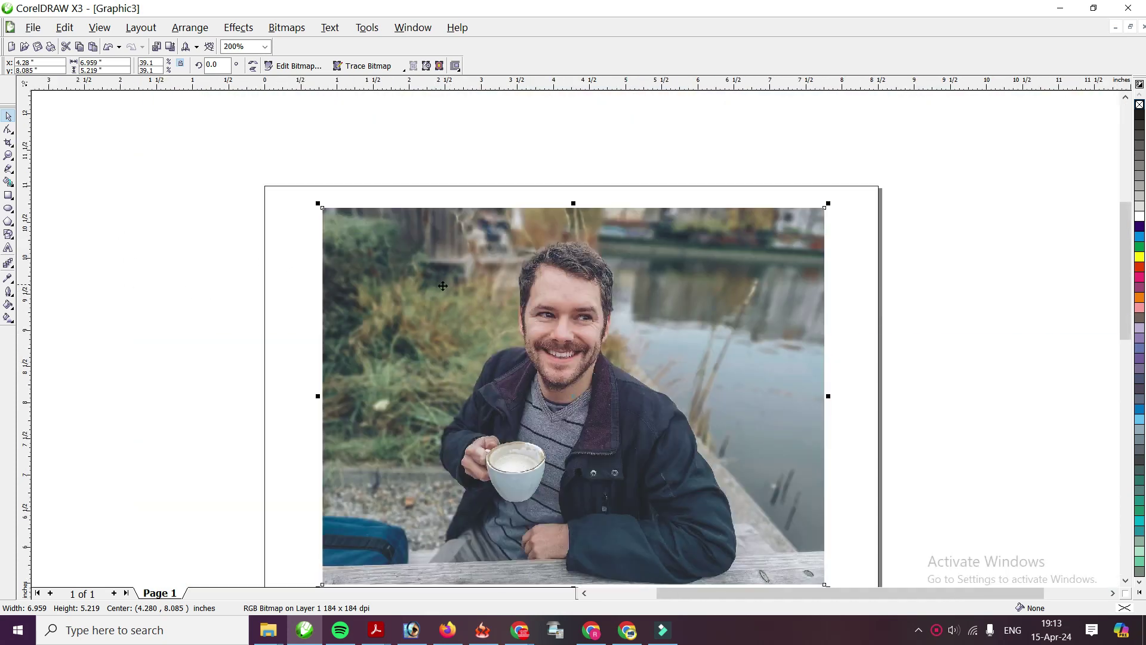
mouse_move(578, 333)
left_mouse_down()
mouse_move(591, 317)
mouse_move(582, 338)
left_mouse_up()
scroll(583, 339, "up", 1)
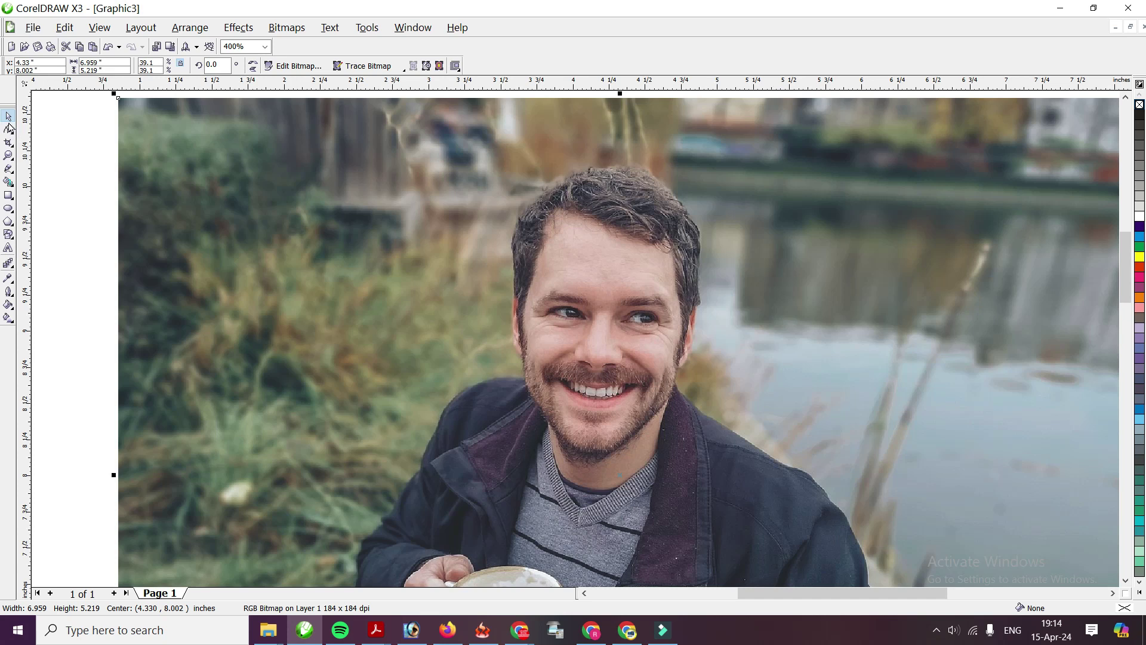
scroll(577, 339, "down", 1)
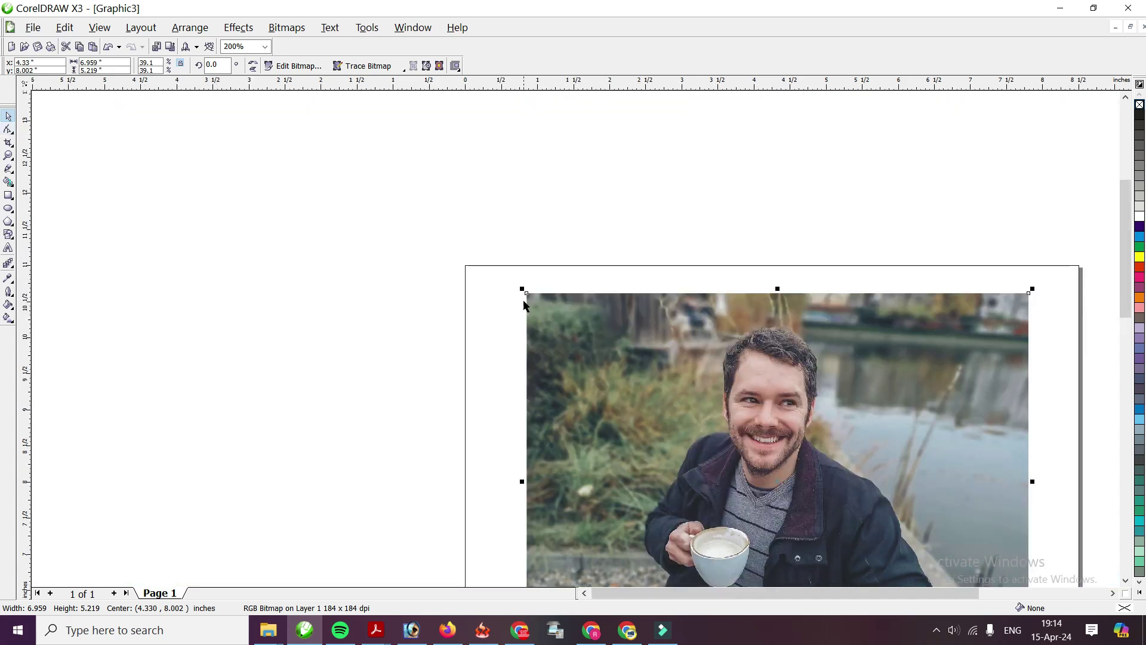
left_click(9, 130)
scroll(550, 316, "up", 2)
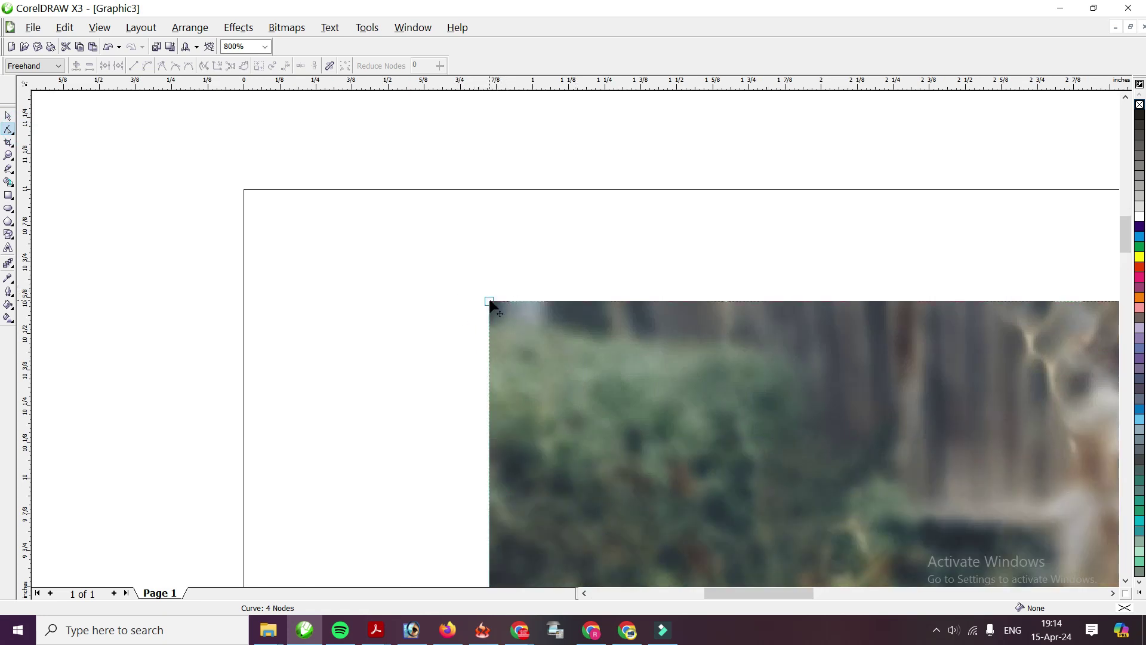
left_click(108, 47)
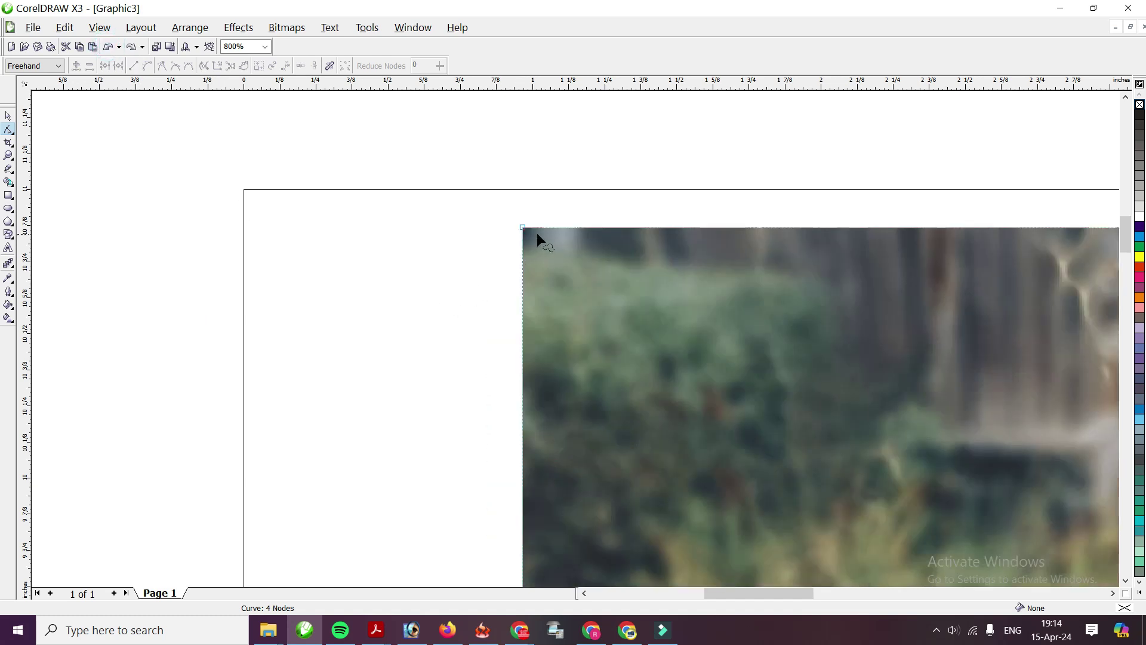
Try to crop the photo by moving its upper-left corner node downward with the Shape tool, and undo it.
left_click(7, 115)
left_click(539, 262)
left_click(438, 249)
left_click(568, 256)
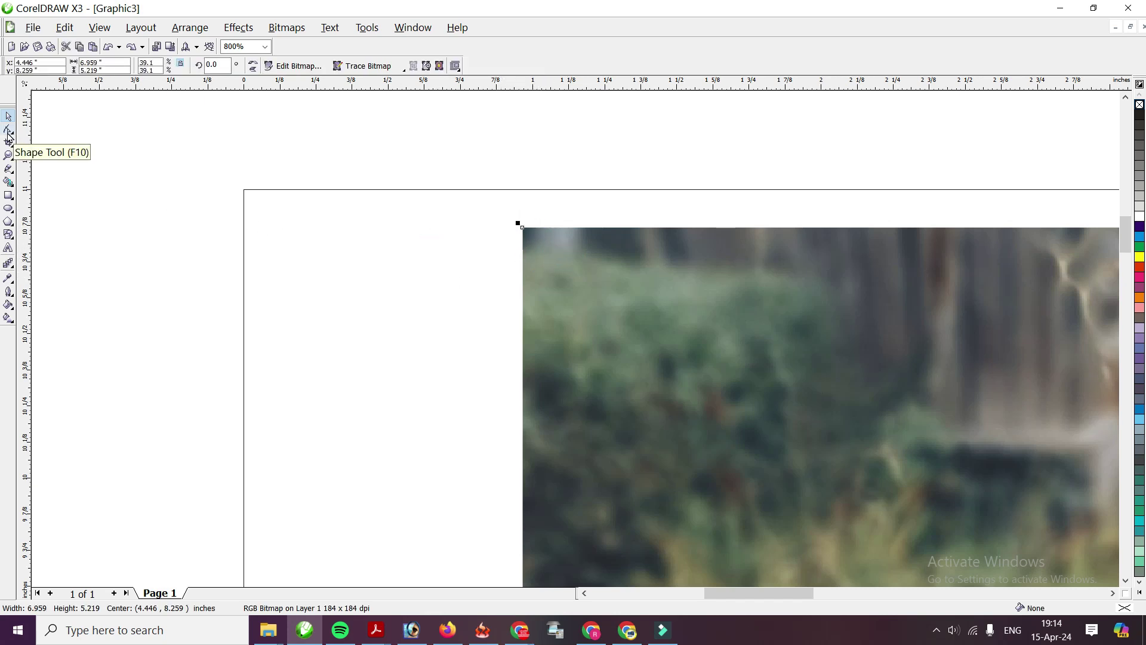
left_click(9, 129)
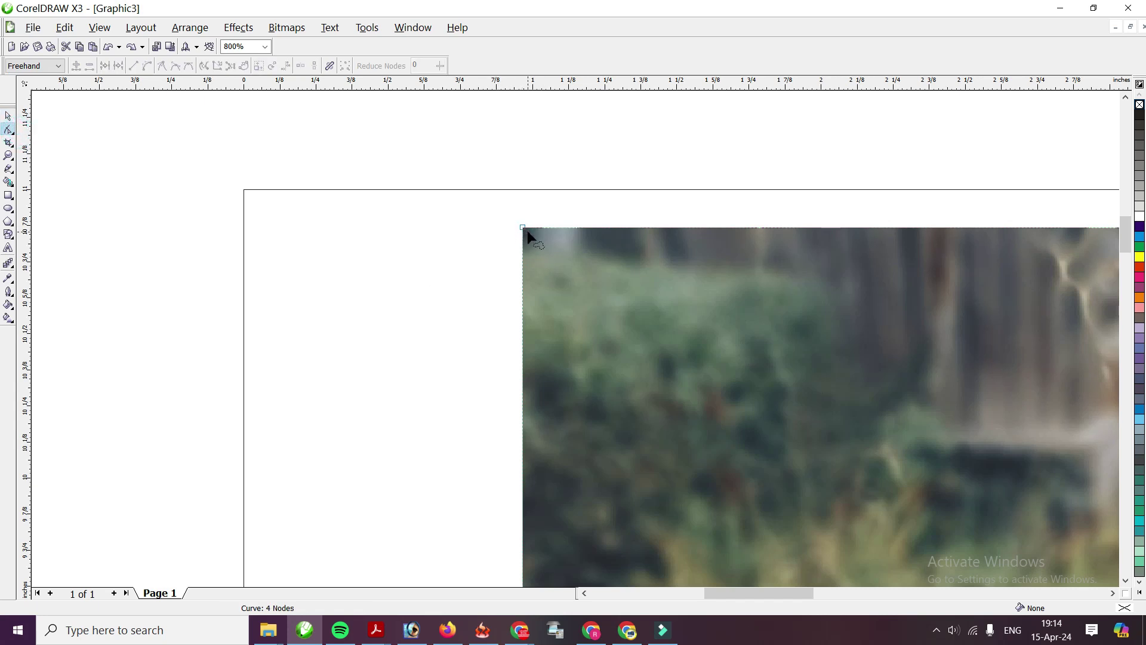
left_click_drag(527, 230, 514, 343)
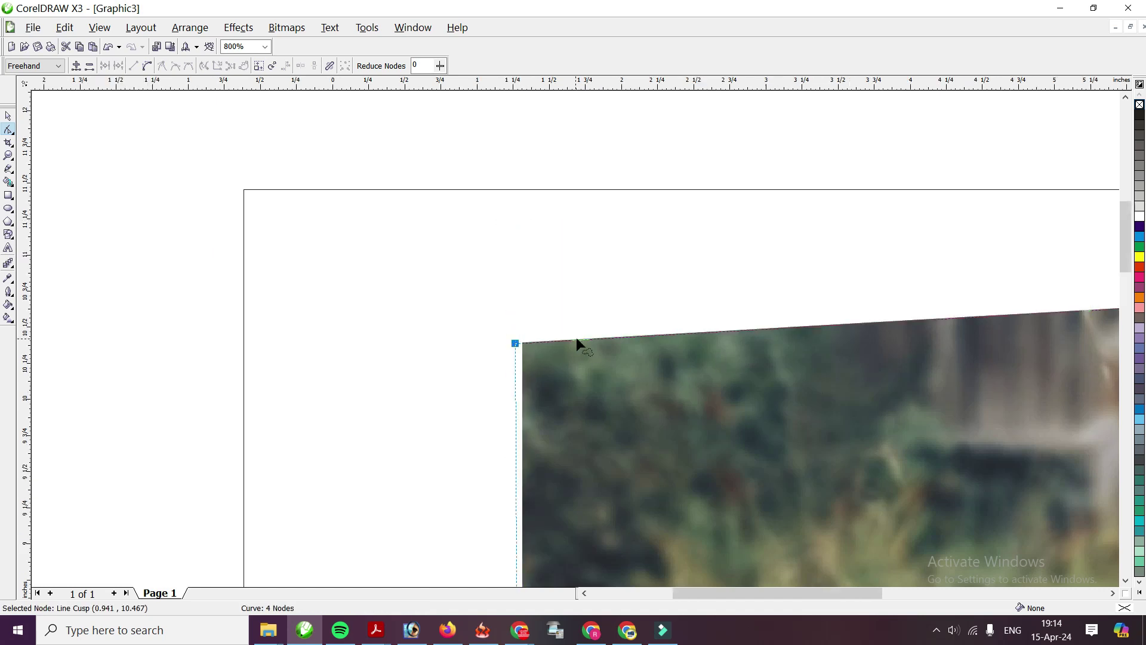
scroll(576, 339, "down", 3)
scroll(583, 330, "up", 1)
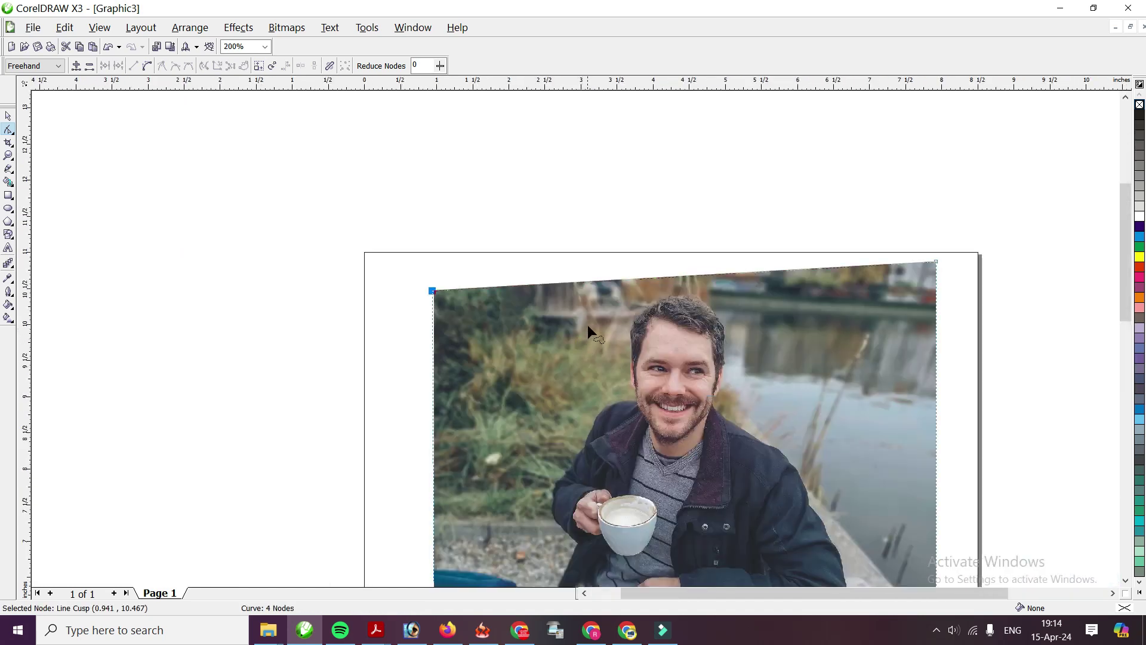
key("ctrl+z")
key("ctrl+z")
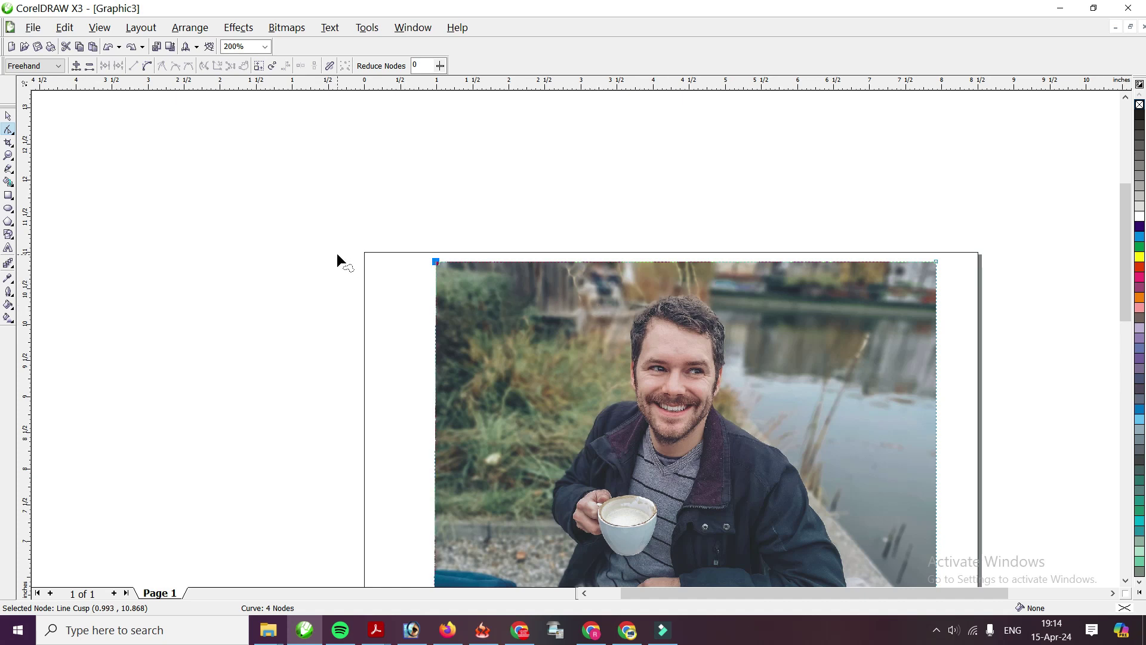
Scale the photo down slightly from its upper-left corner to about 6.88 by 5.16 inches.
scroll(629, 328, "up", 1)
left_click(8, 115)
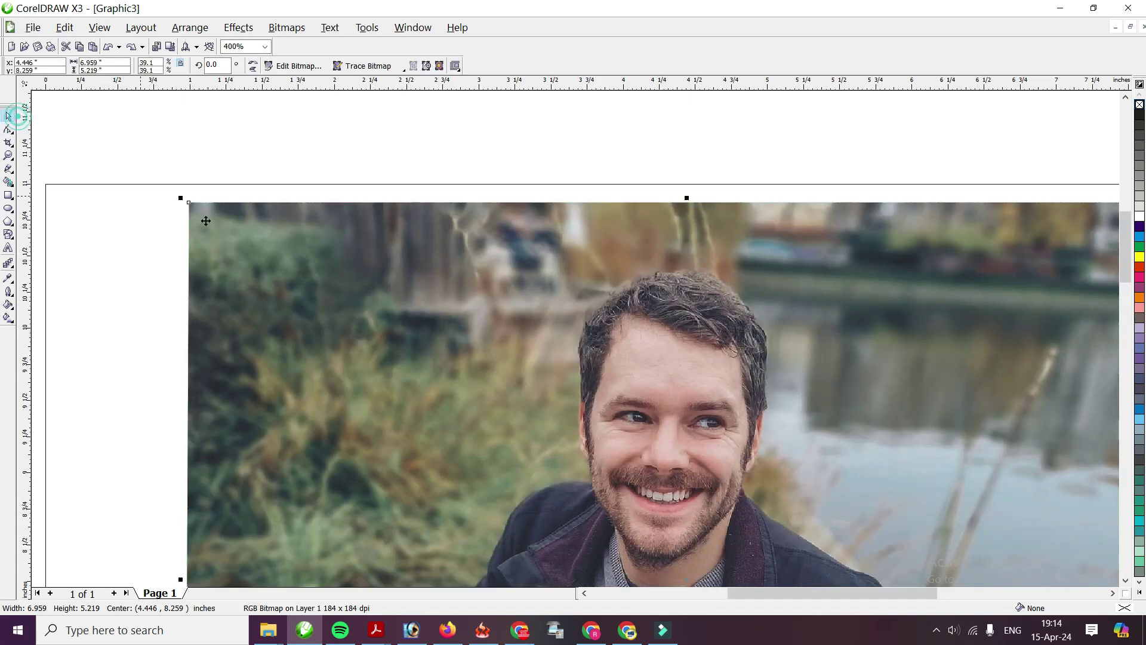
scroll(643, 399, "down", 1)
scroll(386, 397, "down", 1)
left_click(309, 253)
left_click(455, 282)
mouse_move(419, 259)
left_mouse_down()
mouse_move(483, 308)
mouse_move(420, 261)
left_mouse_up()
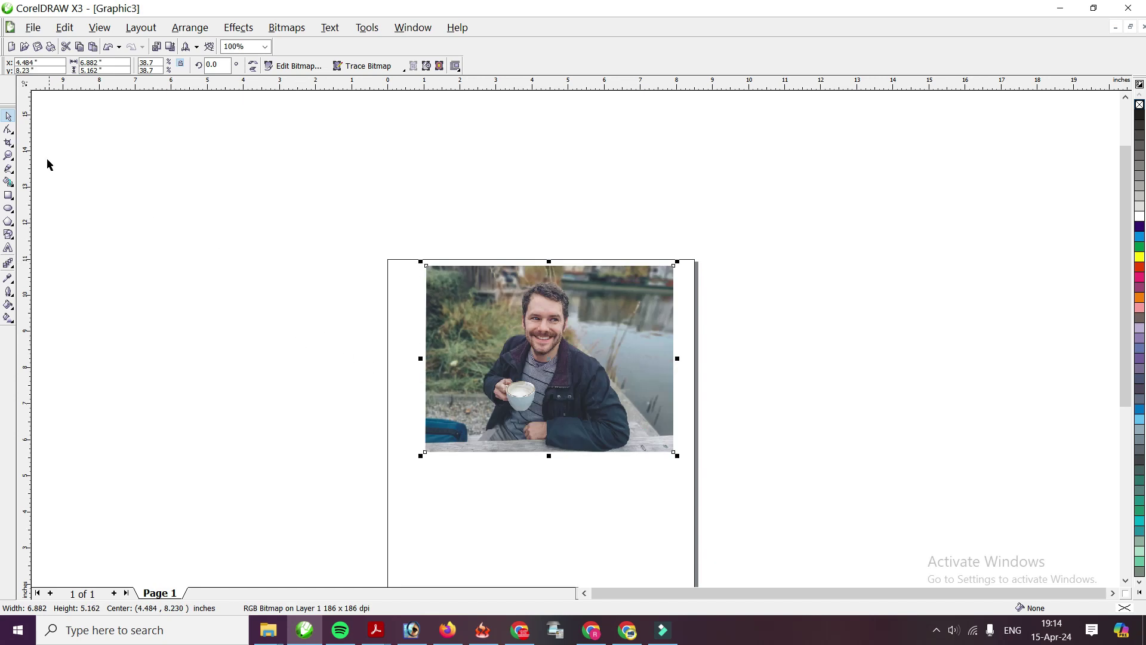
Try to pull the resized photo's upper-left corner node inward with the Shape tool, and undo the change.
left_click(8, 129)
left_click(427, 267)
mouse_move(429, 268)
left_mouse_down()
mouse_move(536, 370)
mouse_move(419, 271)
left_mouse_up()
key("ctrl+z")
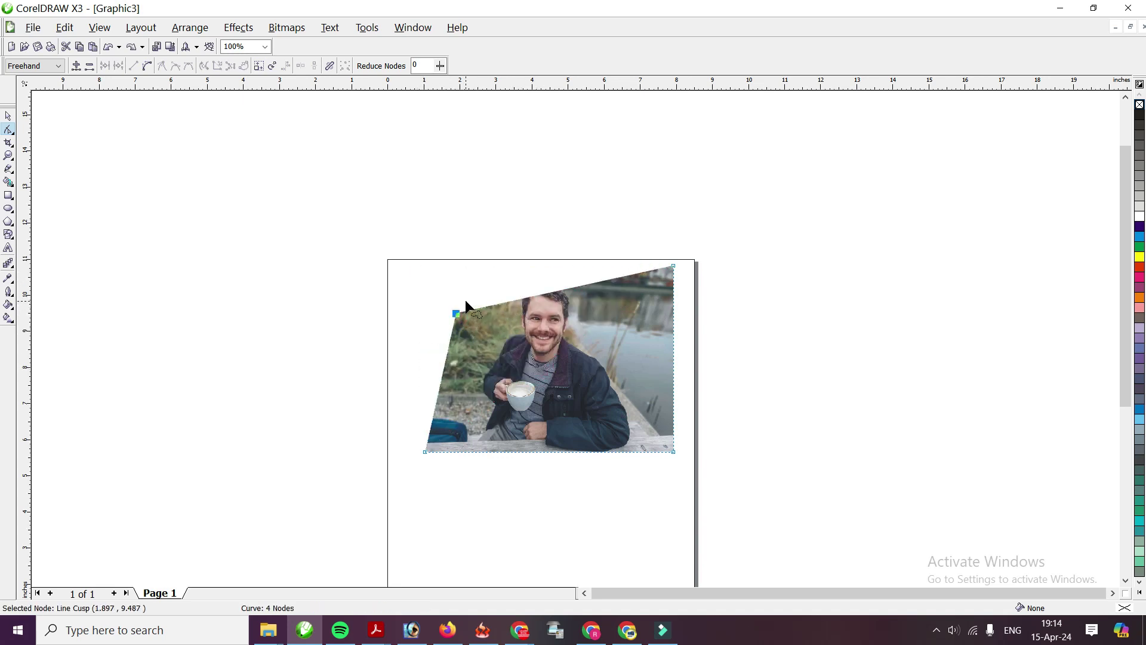
key("ctrl+z")
key("ctrl+z")
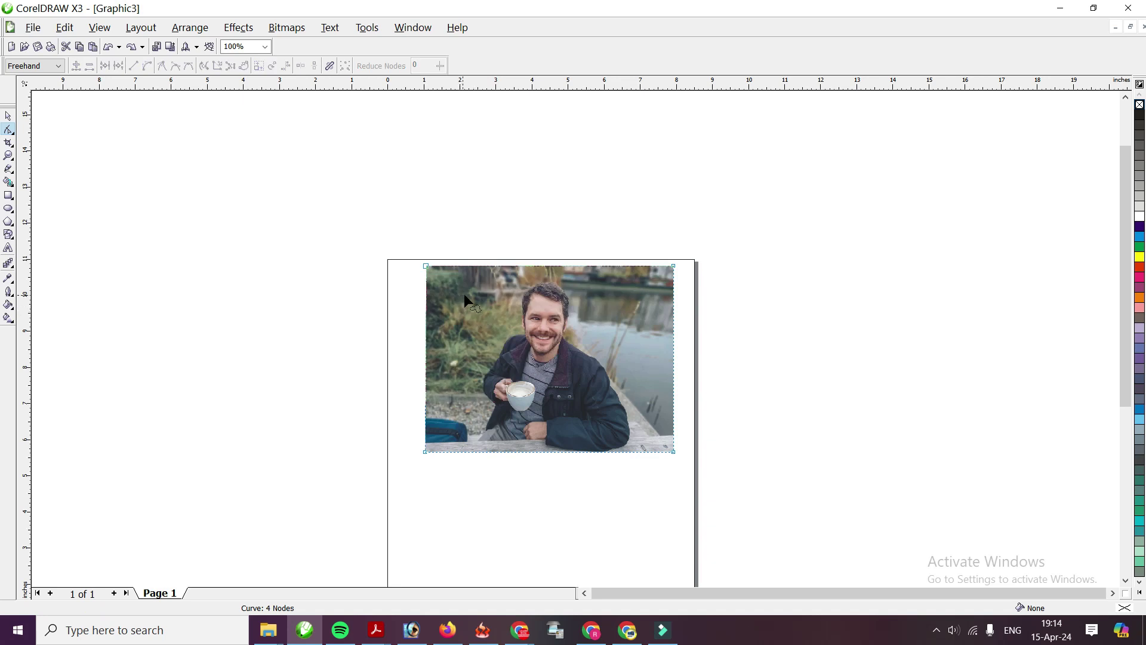
Crop both sides of the photo by moving its two upper corner nodes inward, to about (3.96, 10.50) and (5.44, 10.33) inches.
scroll(576, 339, "up", 1)
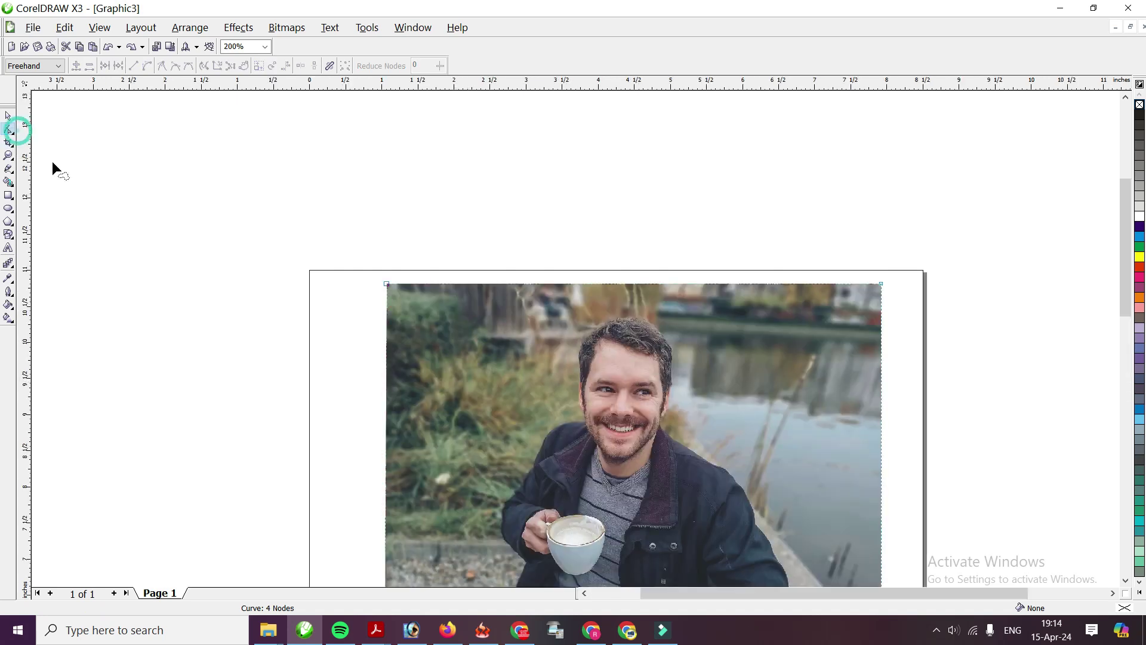
left_click_drag(394, 284, 596, 307)
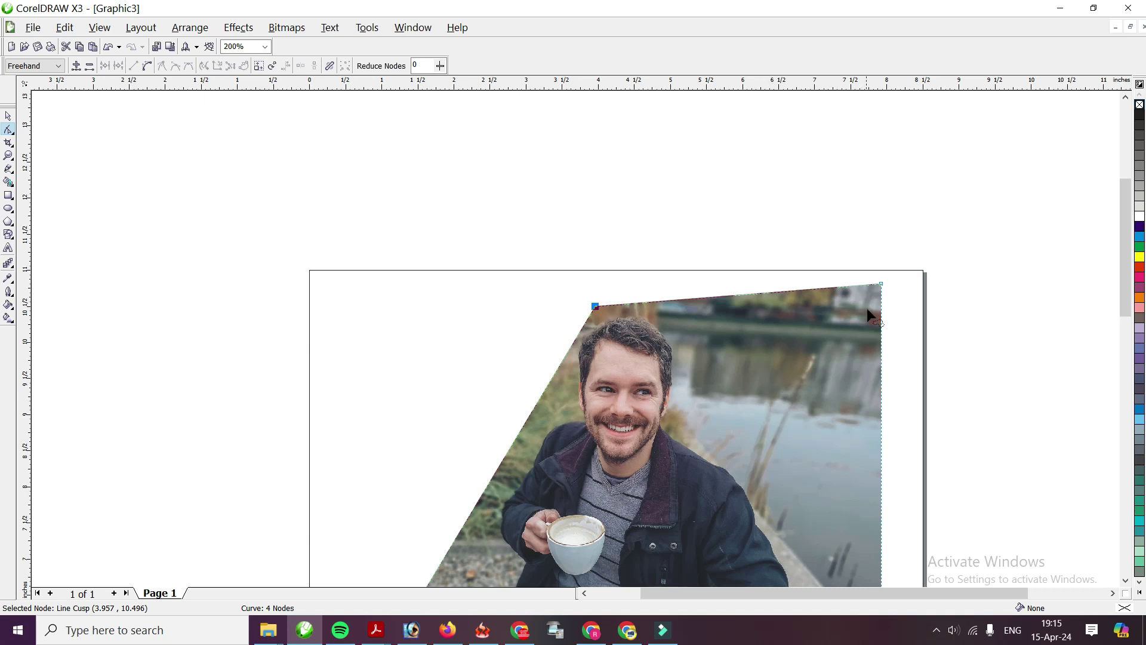
left_click_drag(881, 285, 702, 318)
scroll(598, 358, "down", 2)
scroll(576, 345, "up", 1)
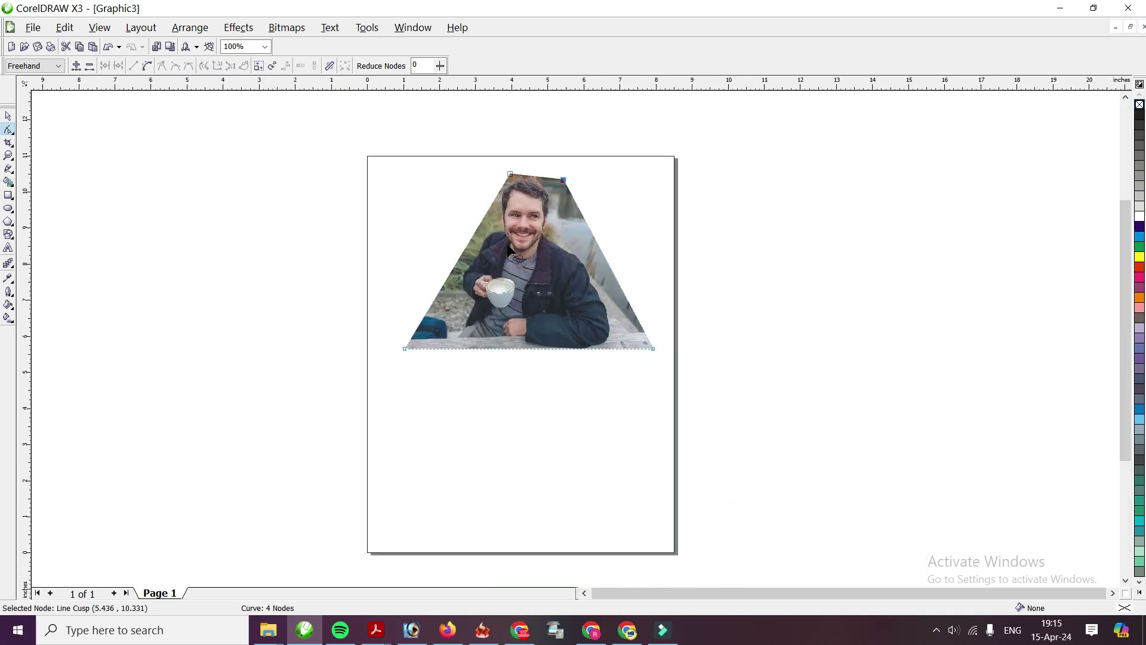
Bring the upper-left corner node down close to the man's hair and add nodes along the adjoining edge to follow the head.
scroll(510, 249, "up", 2)
scroll(544, 151, "up", 1)
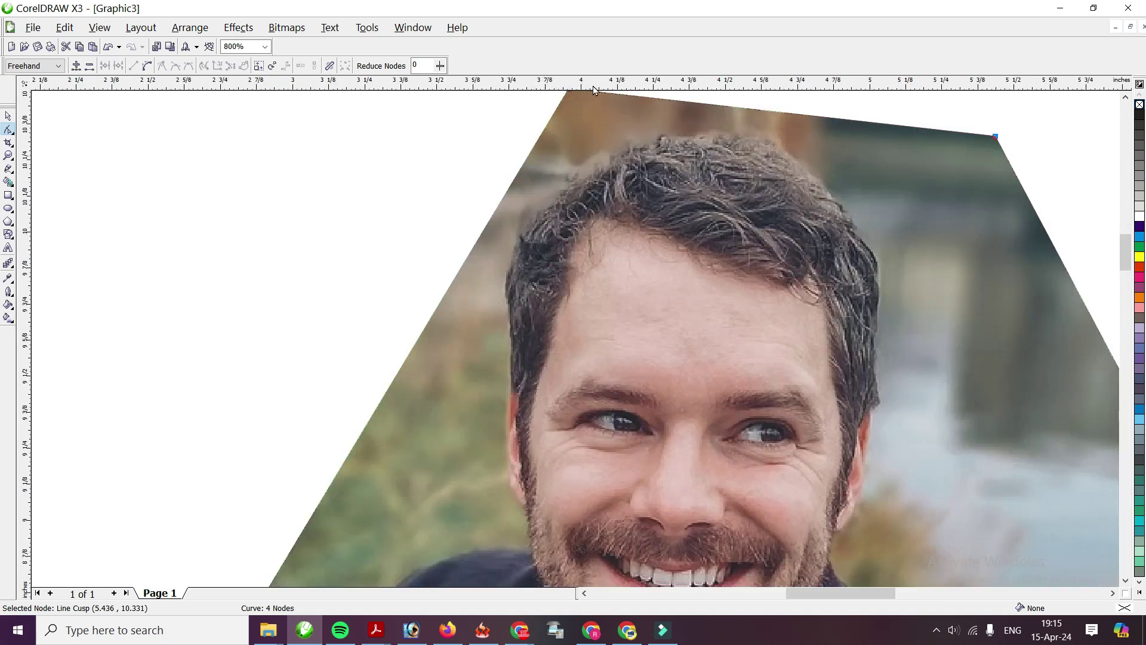
scroll(1126, 266, "up", 3)
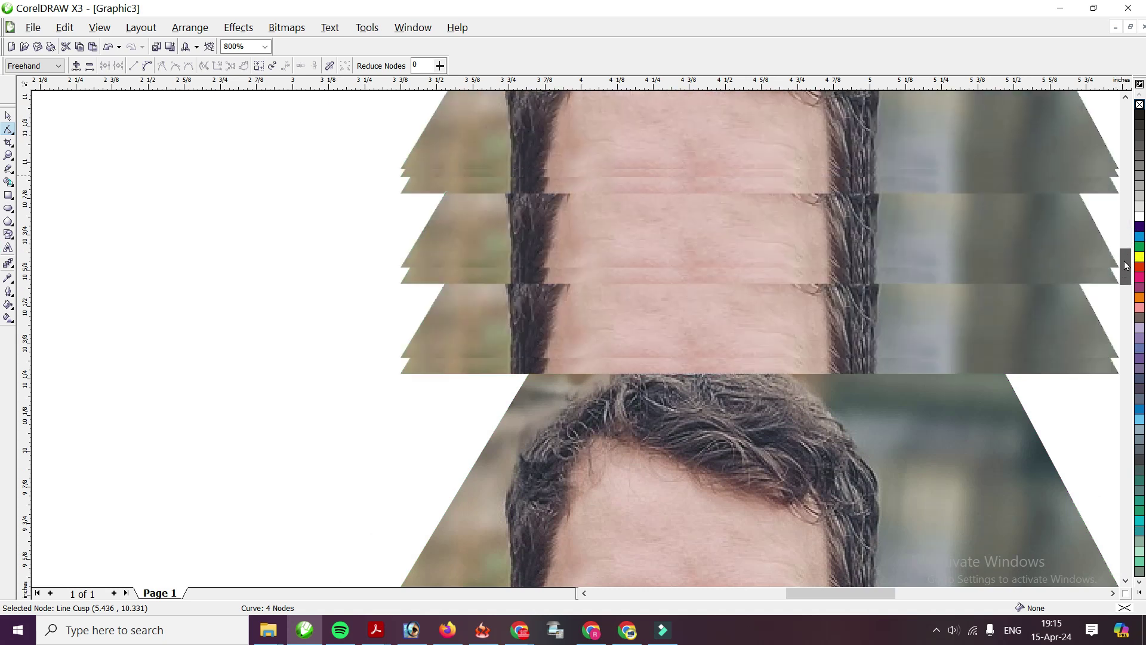
scroll(1126, 266, "up", 2)
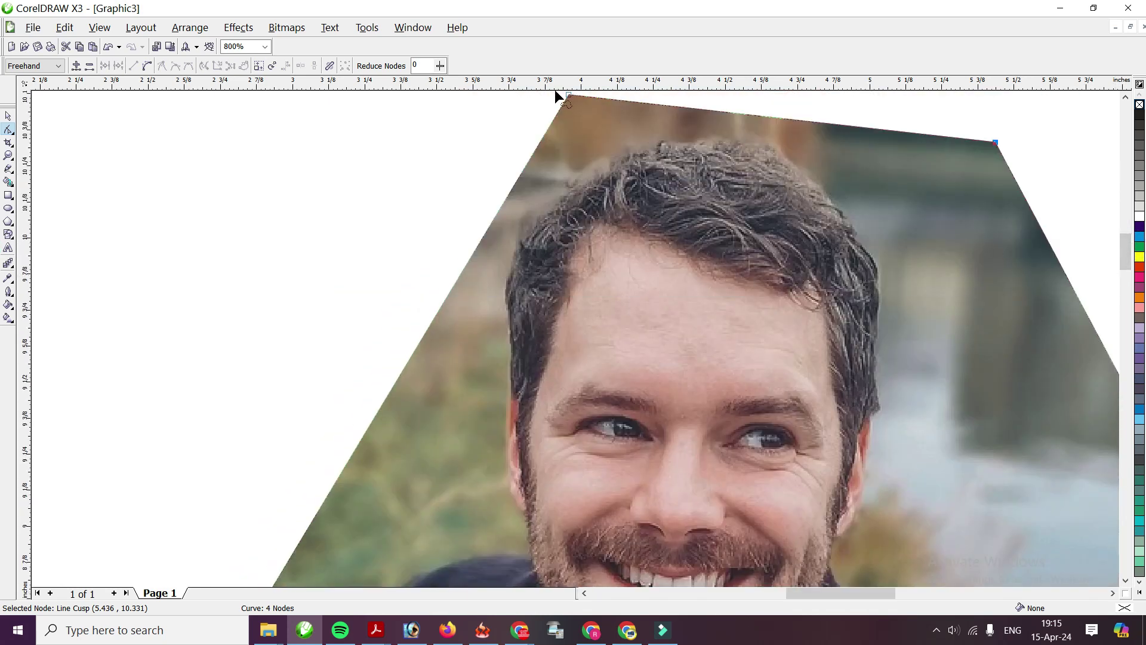
left_click_drag(568, 96, 583, 128)
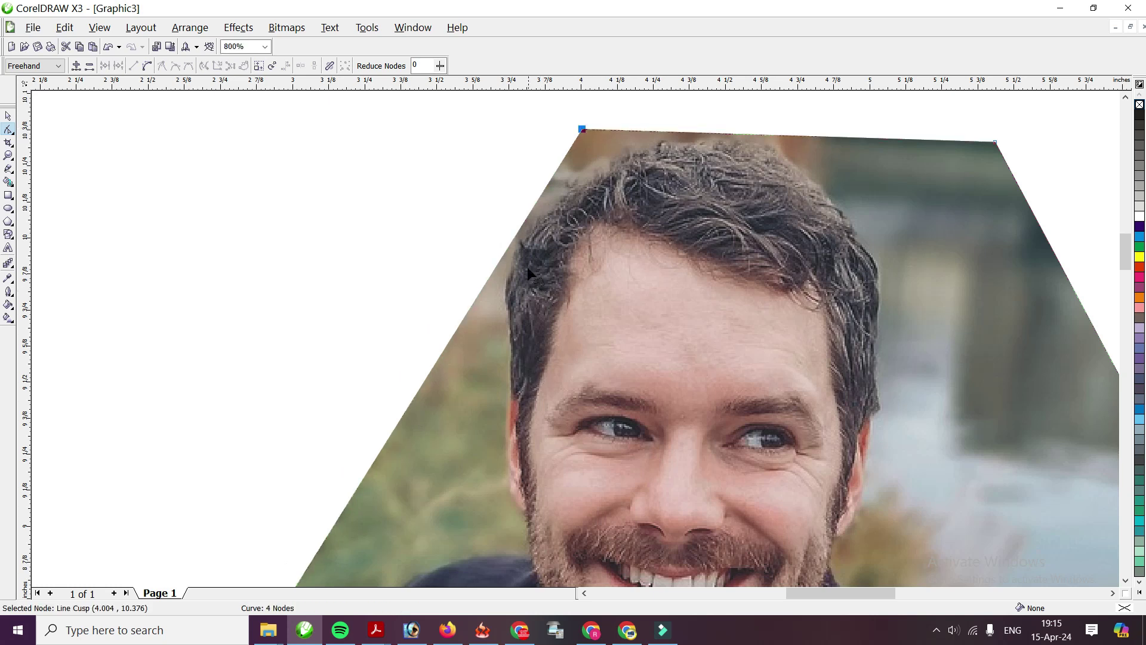
double_click(517, 232)
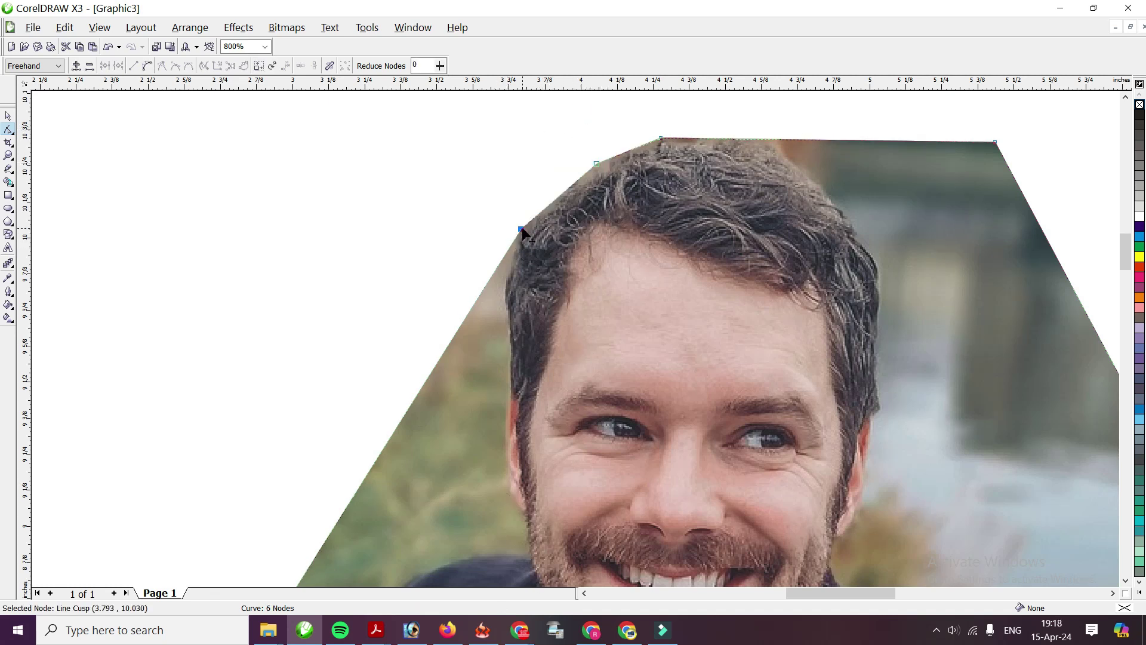
Convert the segment at the middle hair node to a curve and delete that node.
right_click(597, 162)
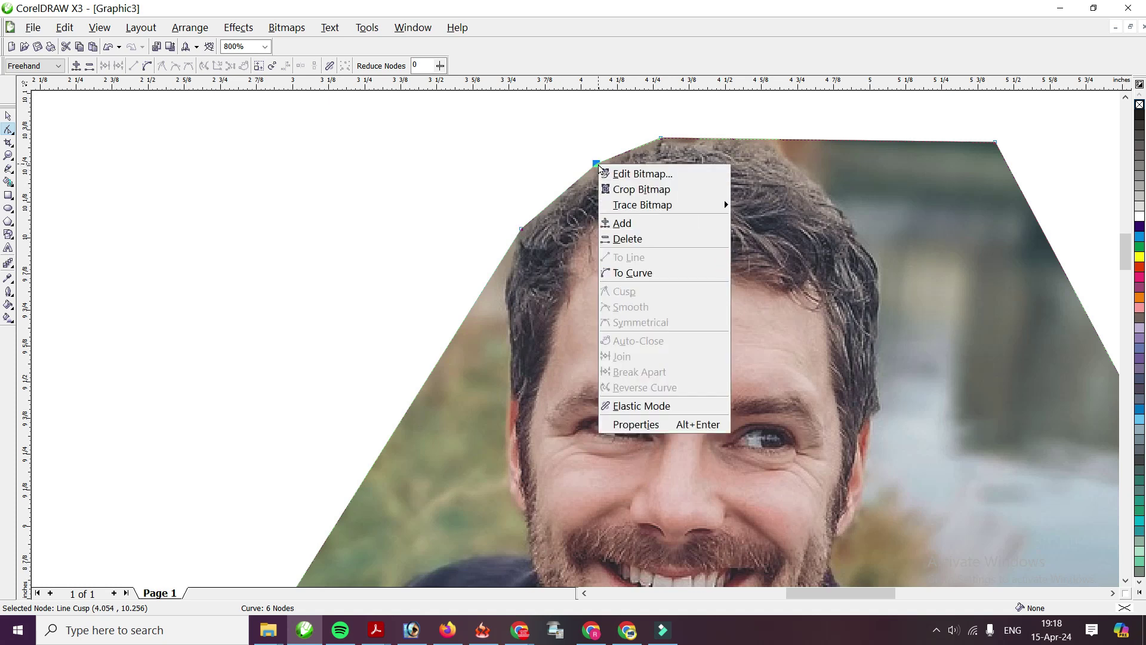
left_click(646, 280)
left_click_drag(598, 166, 602, 171)
scroll(579, 338, "up", 2)
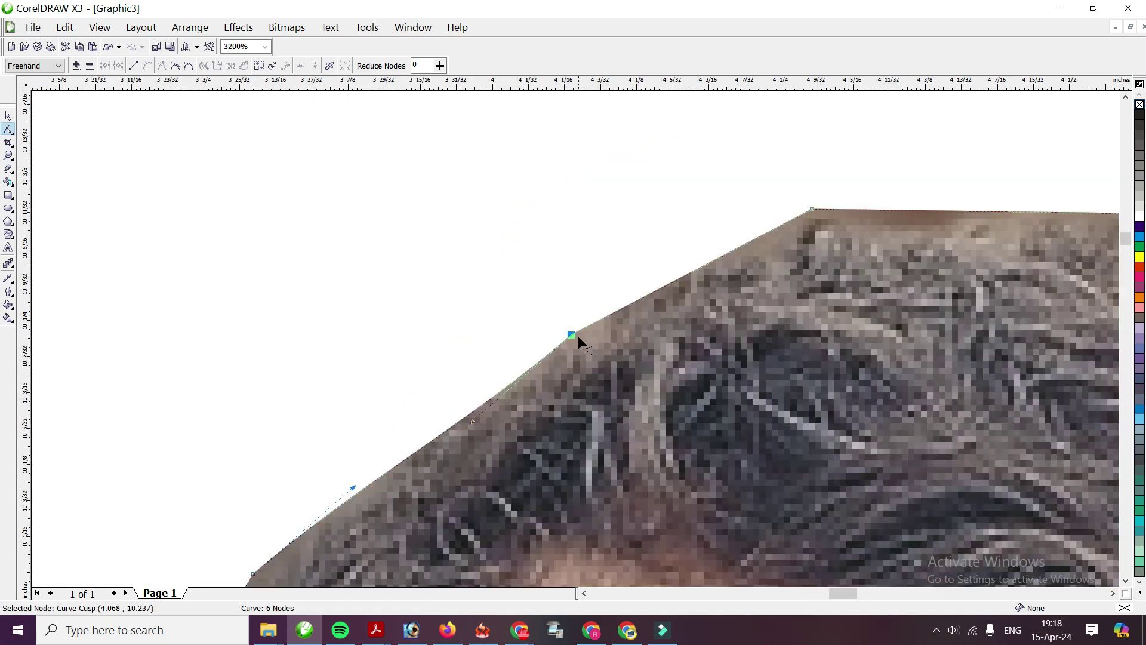
key("Delete")
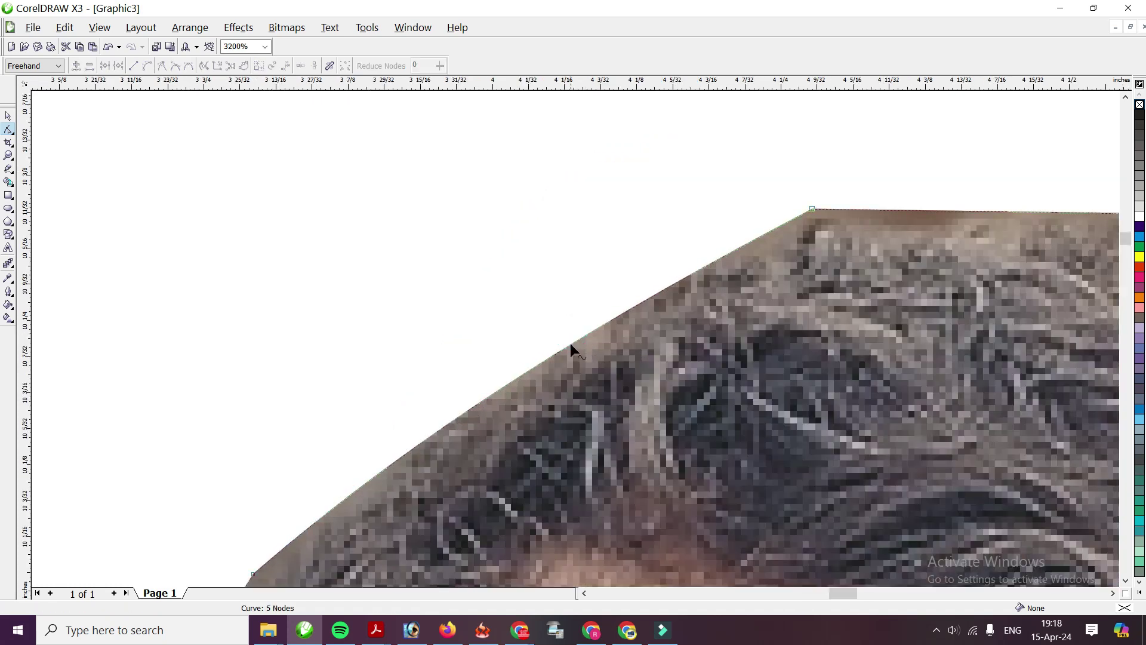
Add a node on the photo's upper edge above the hair, at about (4.63, 10.34) inches.
scroll(575, 338, "down", 2)
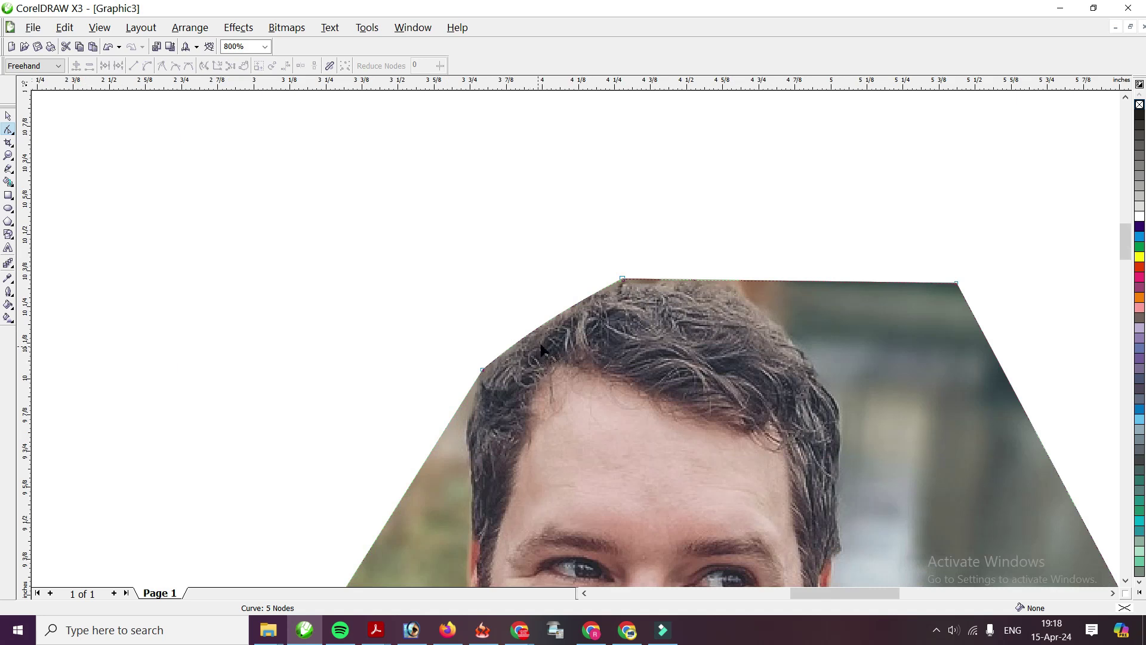
scroll(604, 353, "down", 1)
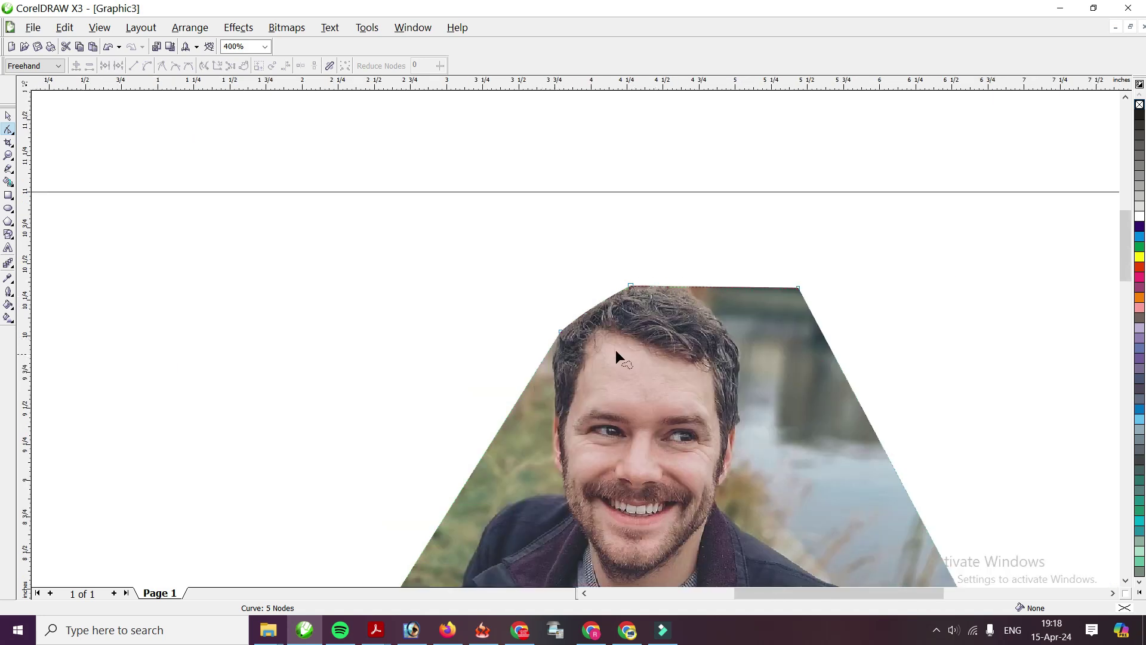
scroll(651, 286, "up", 1)
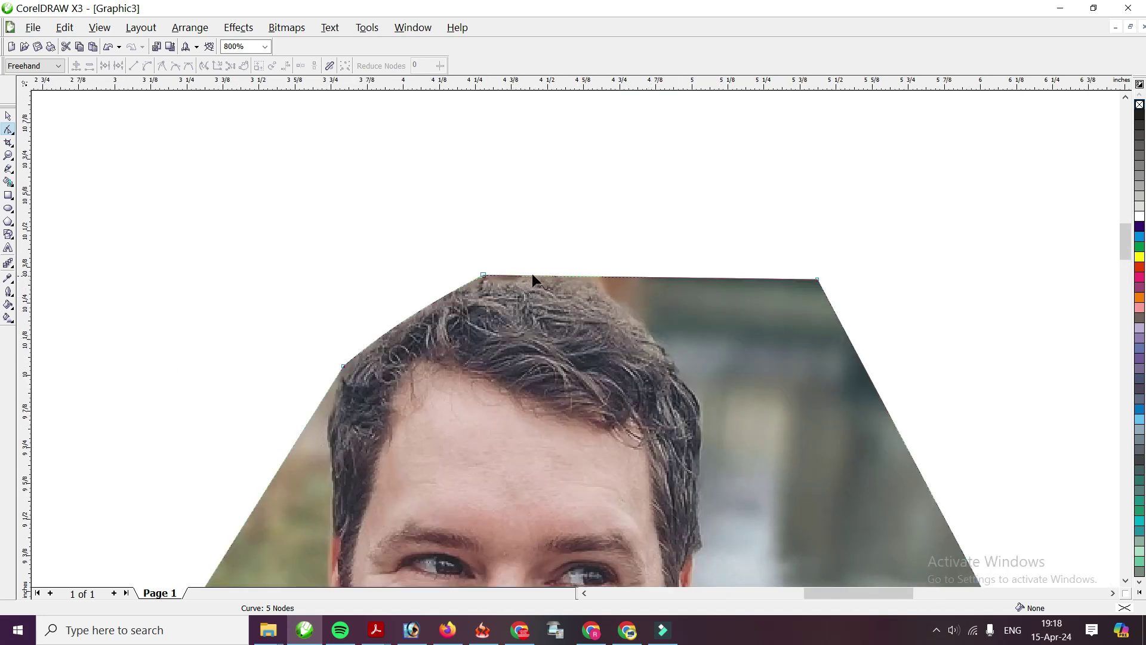
double_click(585, 278)
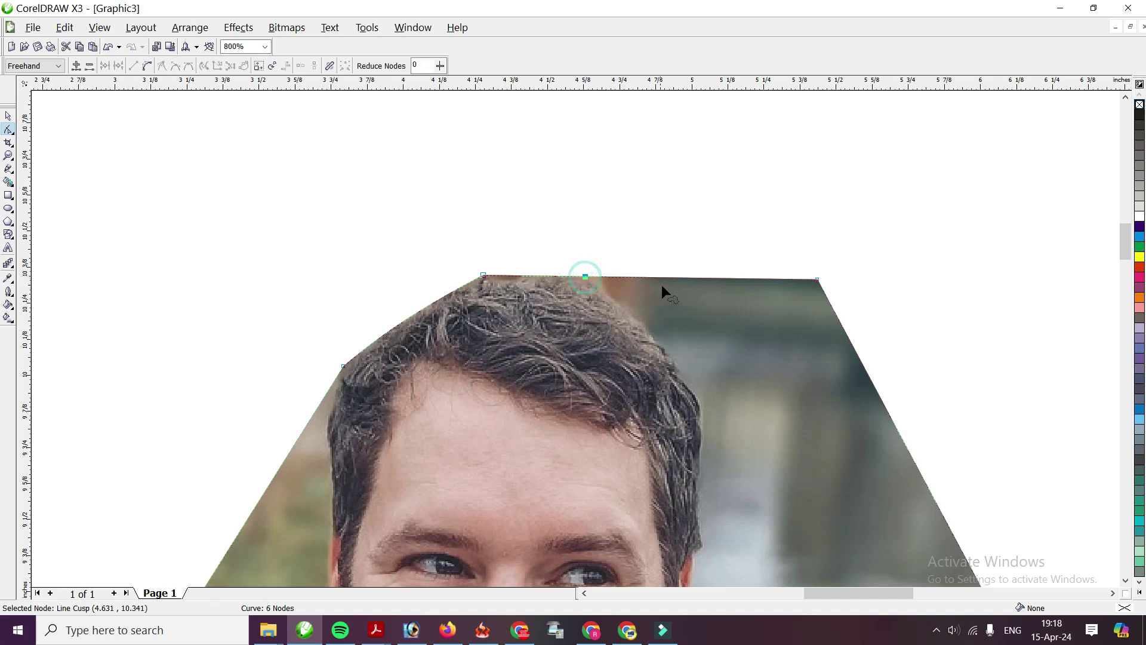
Convert the outline segment along the left side of the hair to a straight line.
right_click(483, 277)
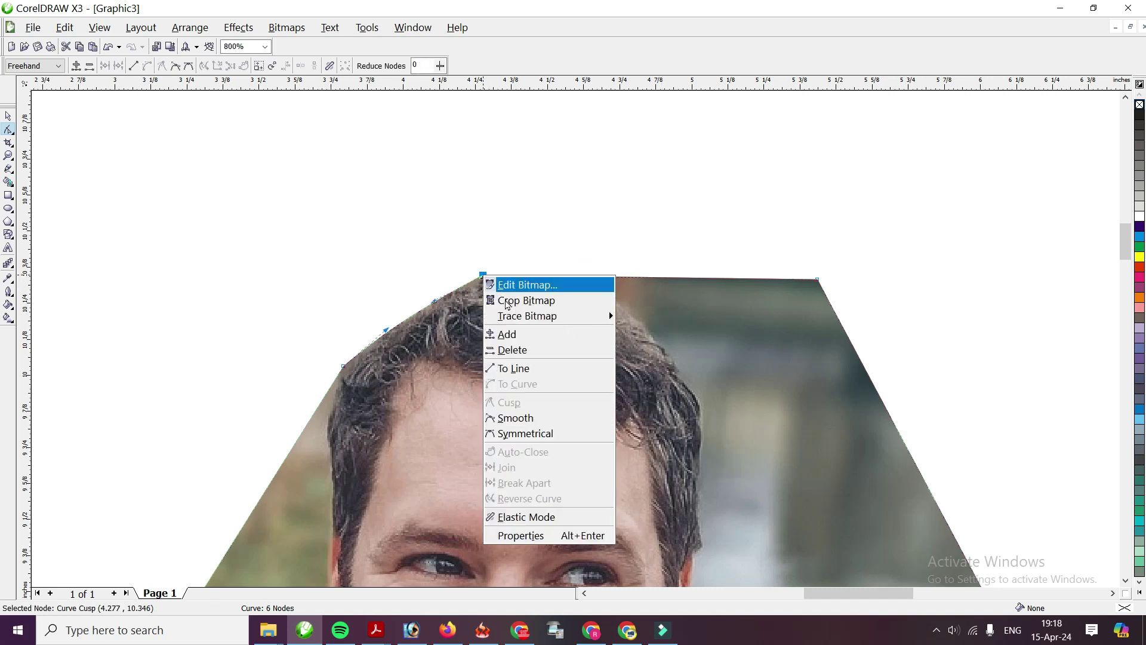
left_click(542, 370)
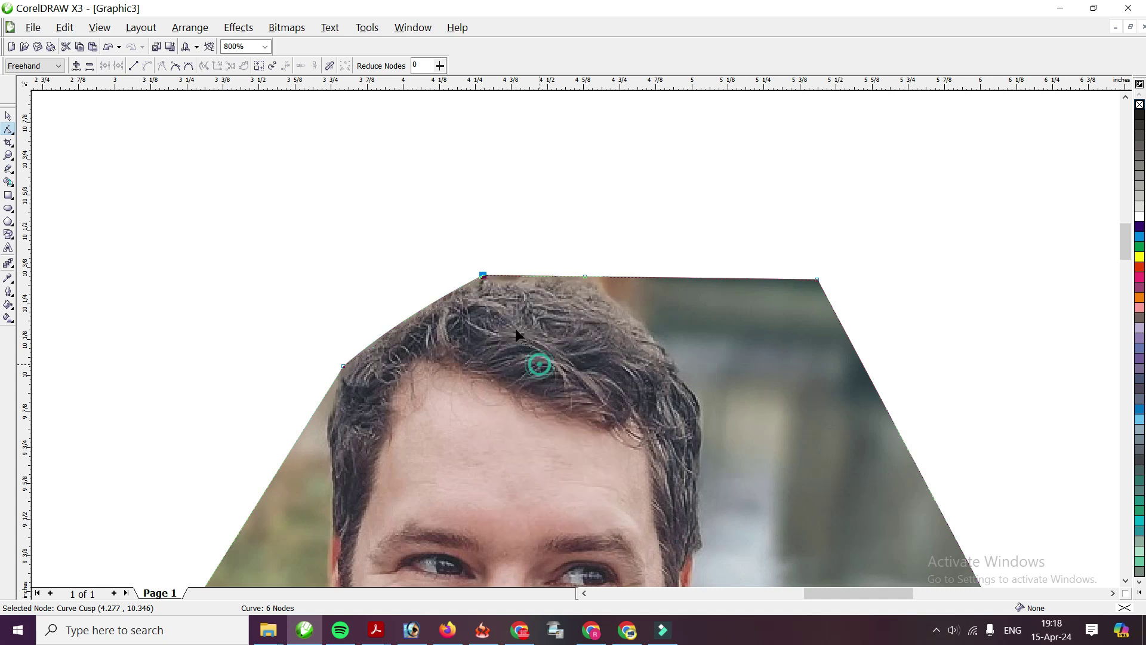
scroll(567, 334, "up", 1)
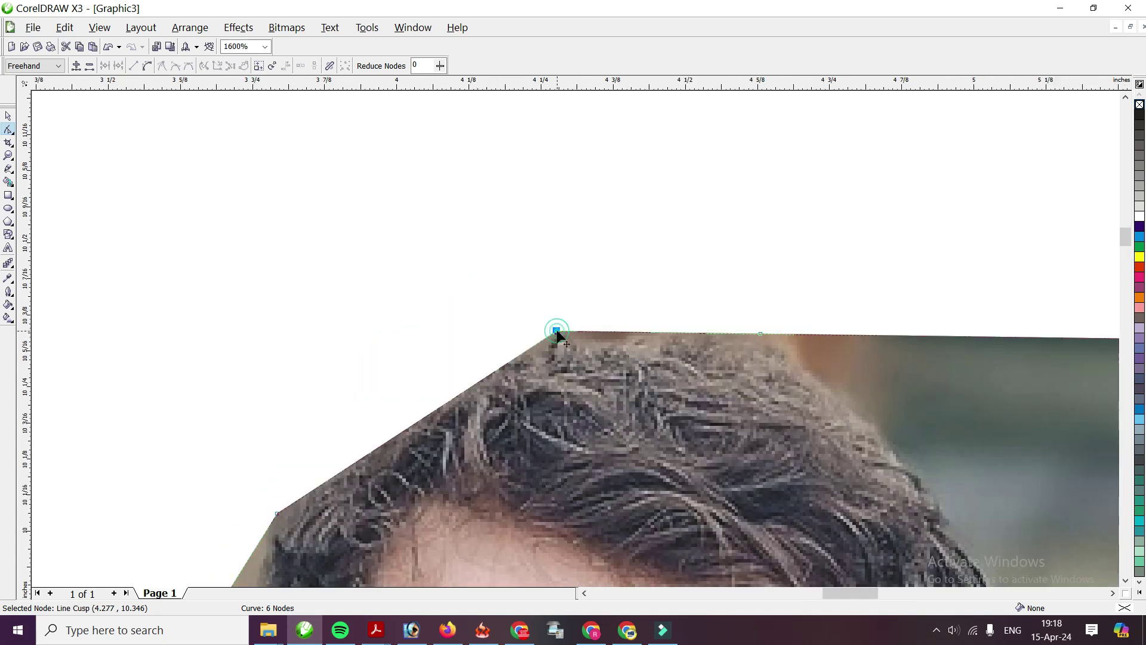
Convert the segment along the left side of the hair to a curve and bend both handles outward to follow the head.
right_click(557, 332)
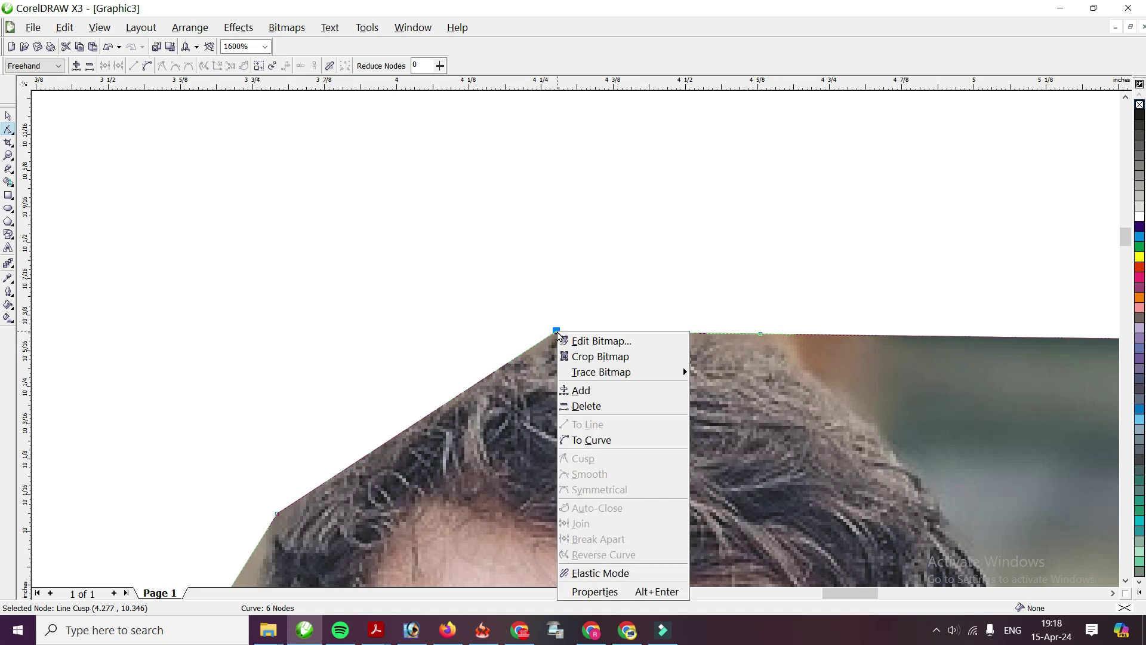
left_click(593, 442)
left_click_drag(466, 390, 442, 375)
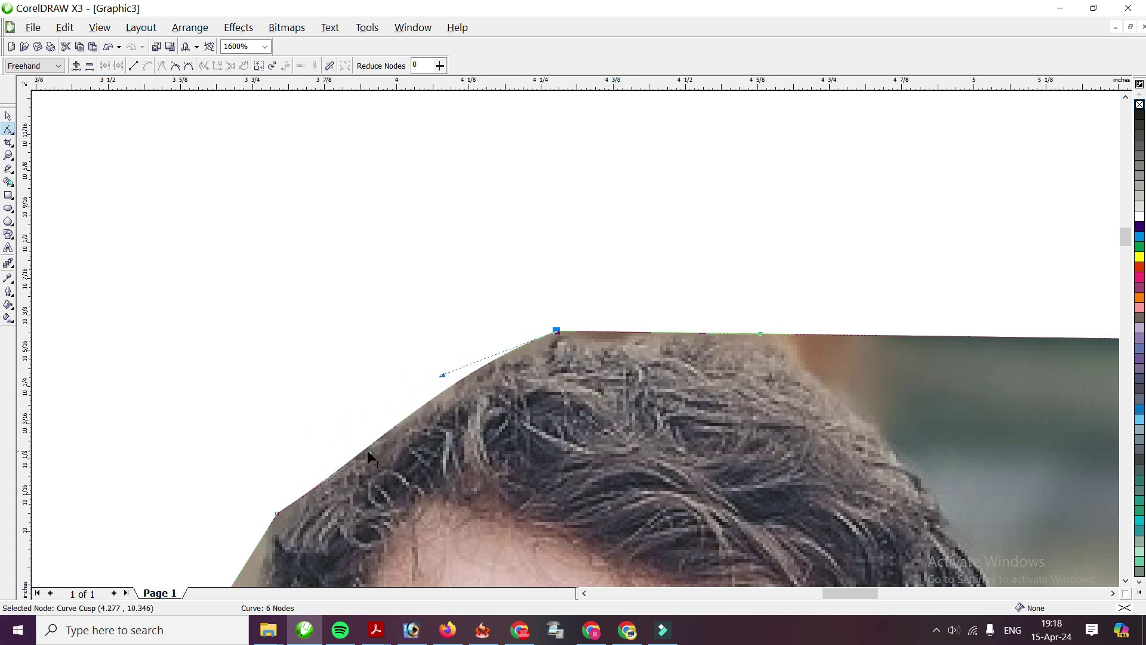
left_click_drag(370, 450, 349, 424)
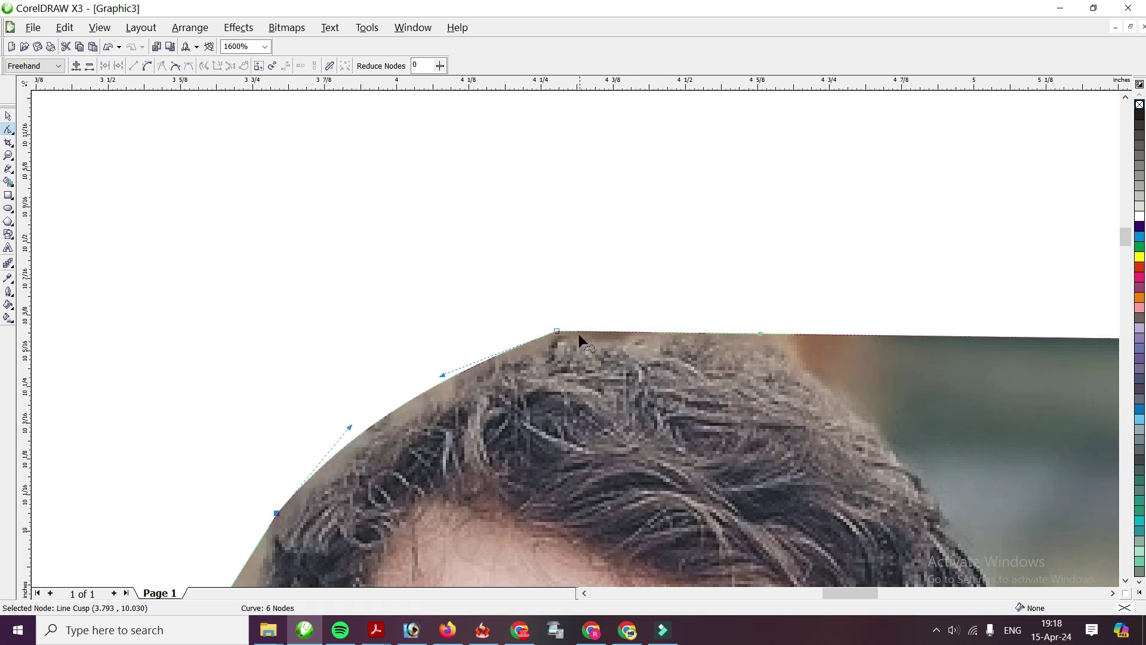
Adjust the upper curve handle on the left side of the hair so the outline follows the head.
left_click(558, 333)
left_click_drag(443, 377, 440, 365)
Add a node on the upper edge at about (4.54, 10.34) inches and place another beside the right side of the hair at about (4.89, 10.11) inches.
double_click(708, 333)
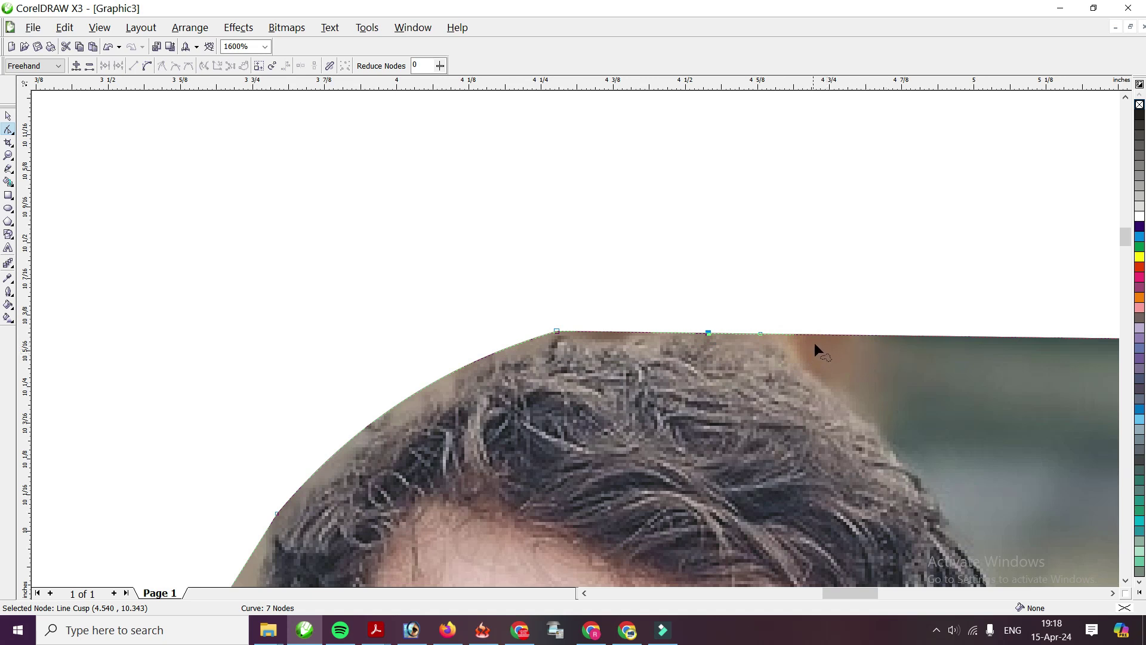
left_click(760, 333)
left_click_drag(933, 336, 913, 470)
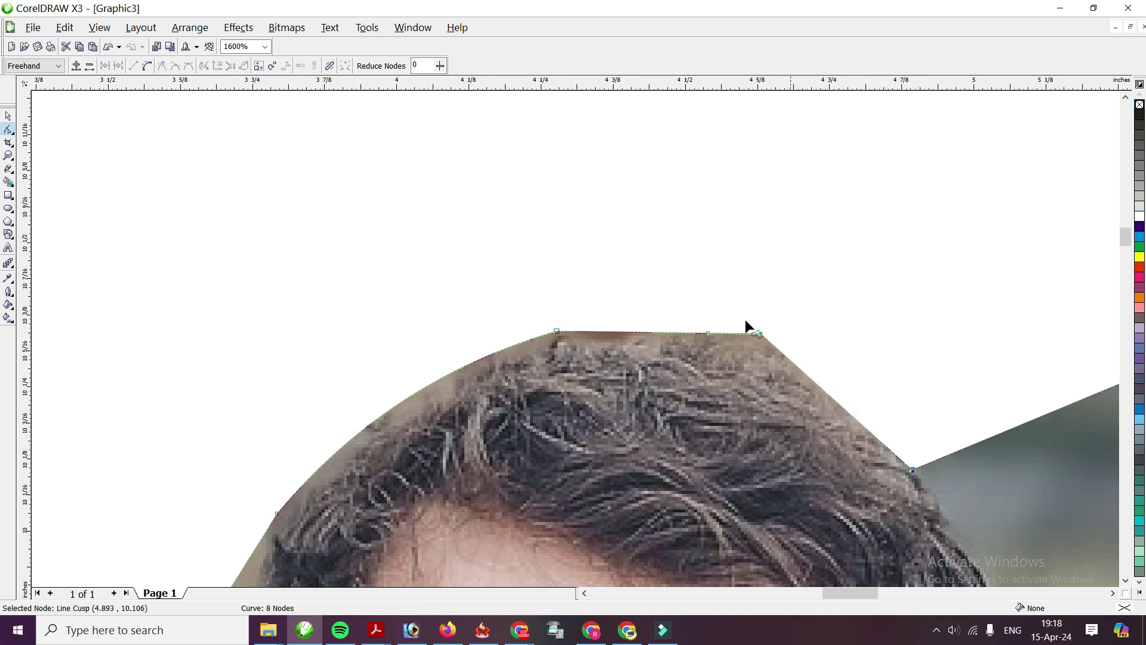
right_click(761, 333)
left_click(820, 445)
mouse_move(742, 332)
left_mouse_down()
mouse_move(750, 324)
mouse_move(749, 334)
left_mouse_up()
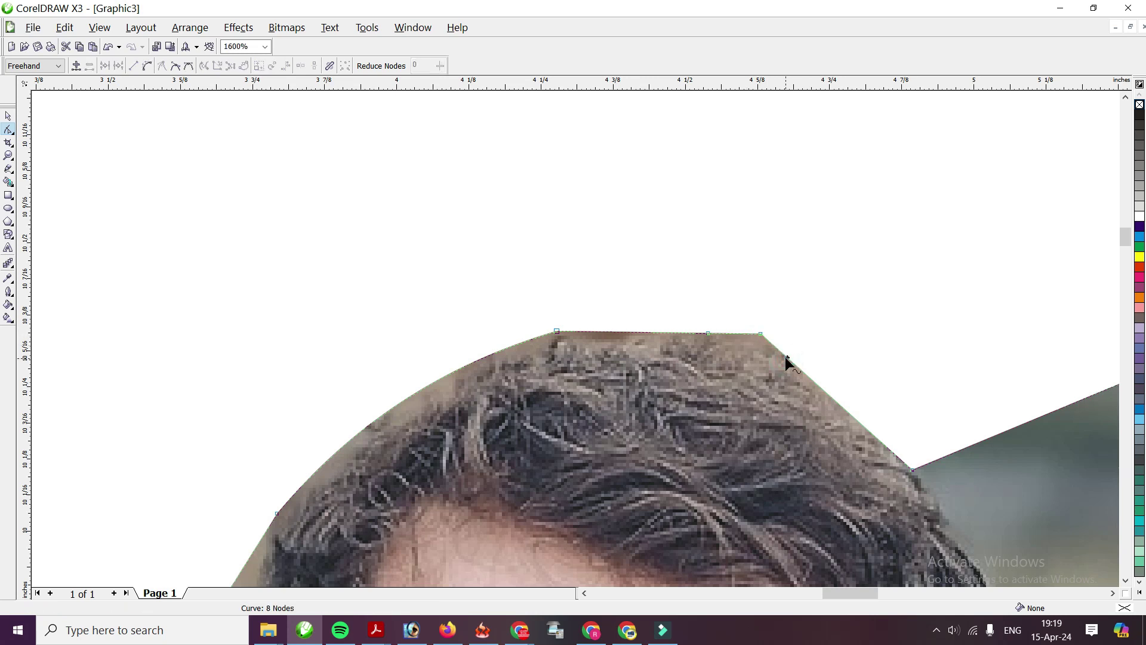
right_click(786, 359)
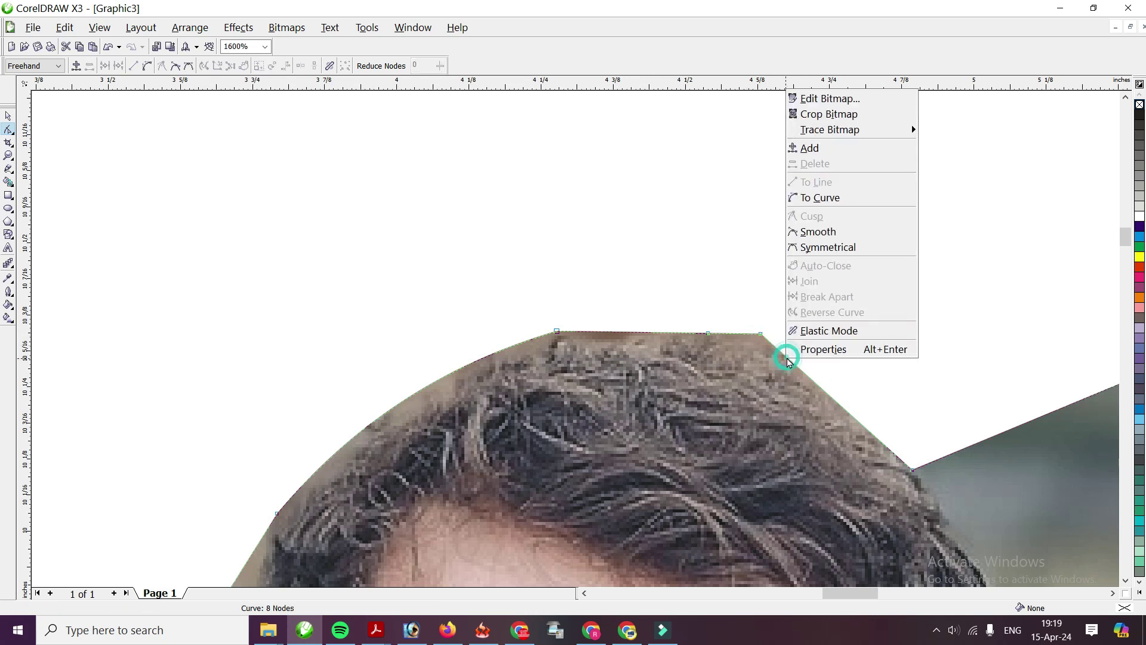
left_click(761, 333)
right_click(760, 333)
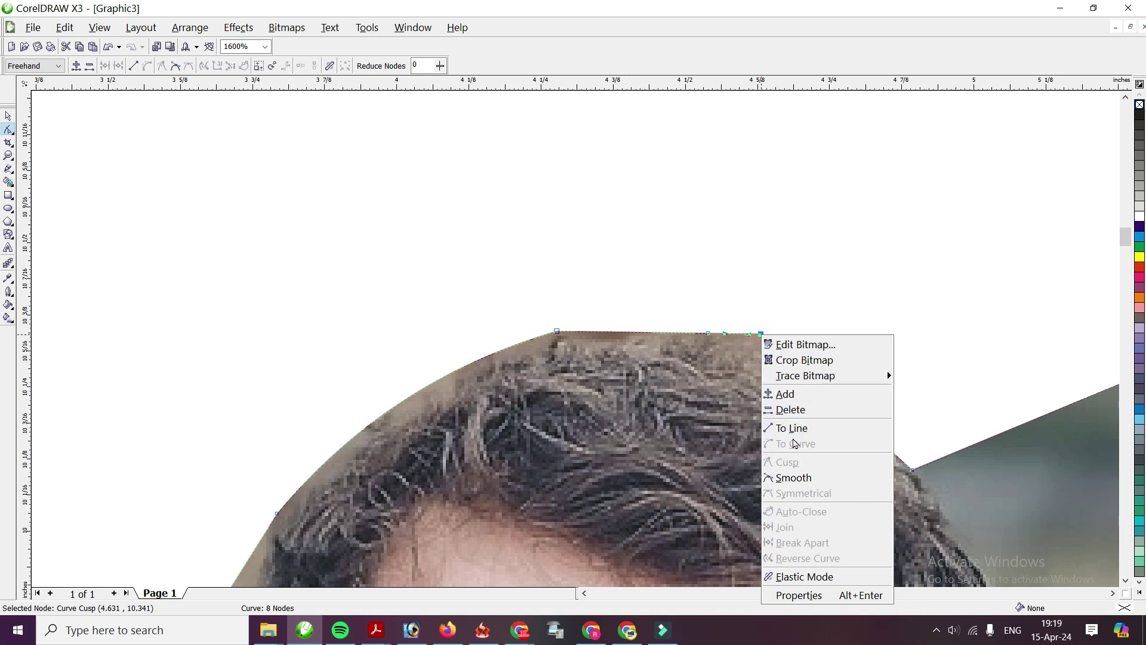
left_click(795, 428)
Lower the node above the hair to about (4.63, 10.32) inches and convert the sloping segment right of it to an outward-bent curve.
left_click_drag(759, 334, 757, 347)
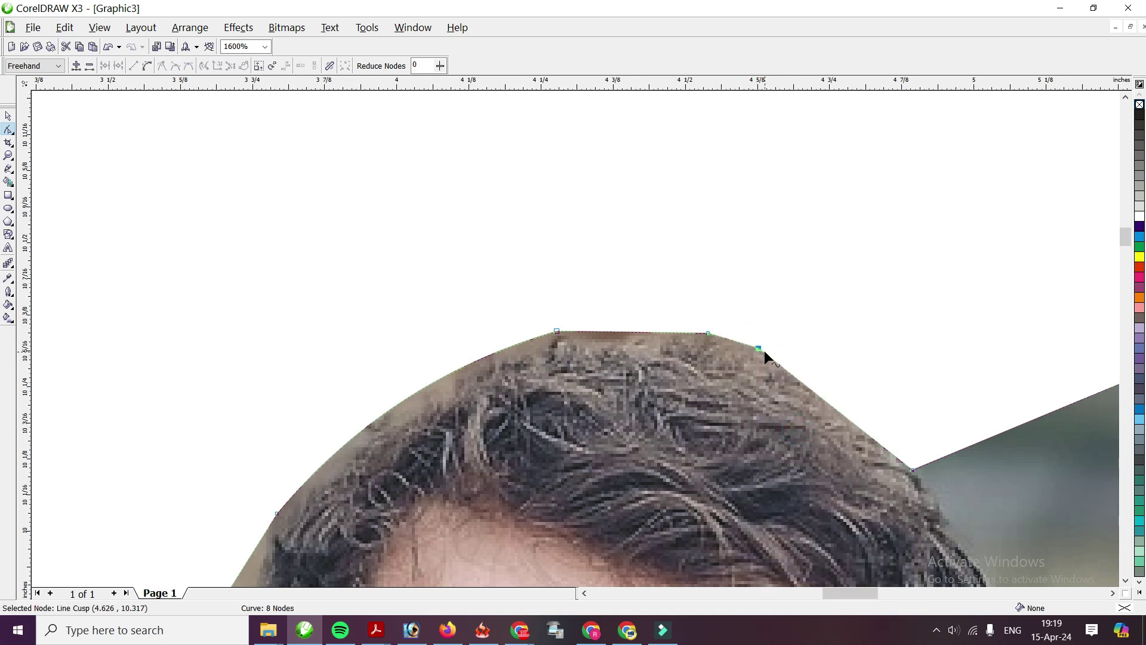
right_click(765, 353)
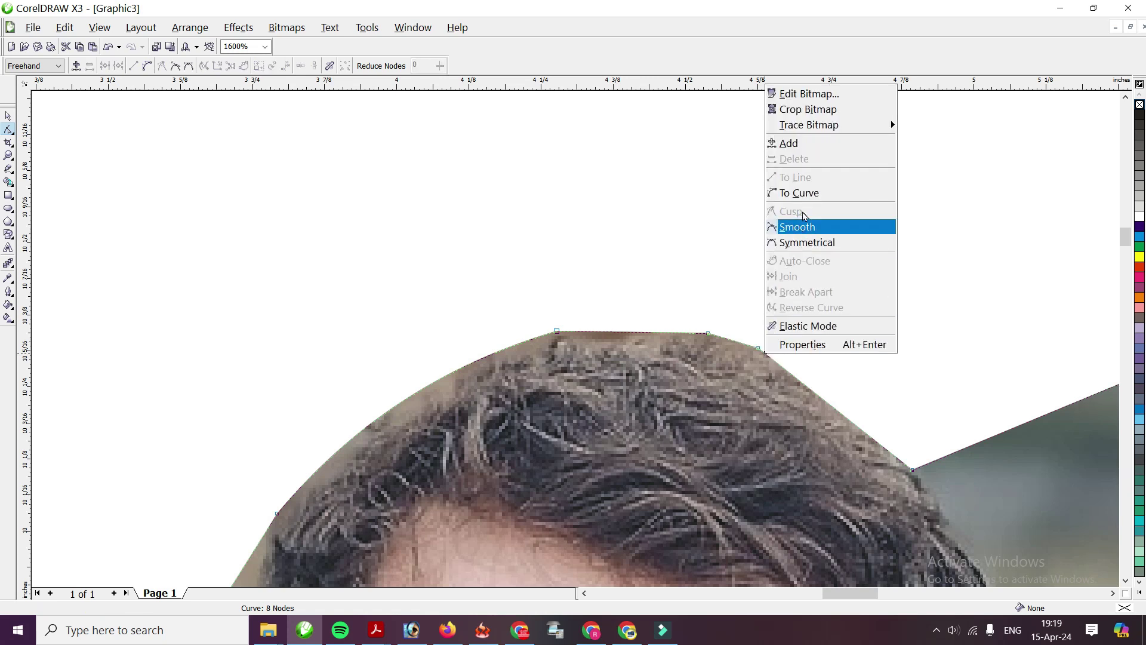
left_click(811, 191)
left_click(809, 388)
left_click_drag(810, 388, 838, 393)
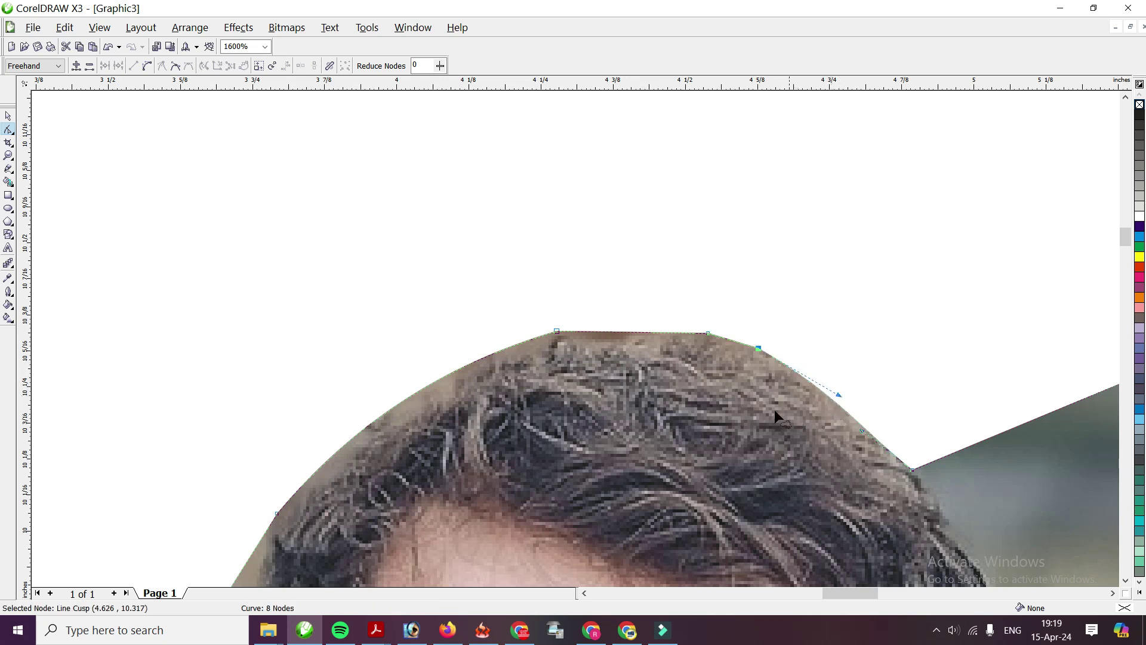
Move the photo's upper-right corner node in to the tip of the man's sideburn hair above the ear, at about (5.04, 9.41) inches.
scroll(575, 338, "down", 2)
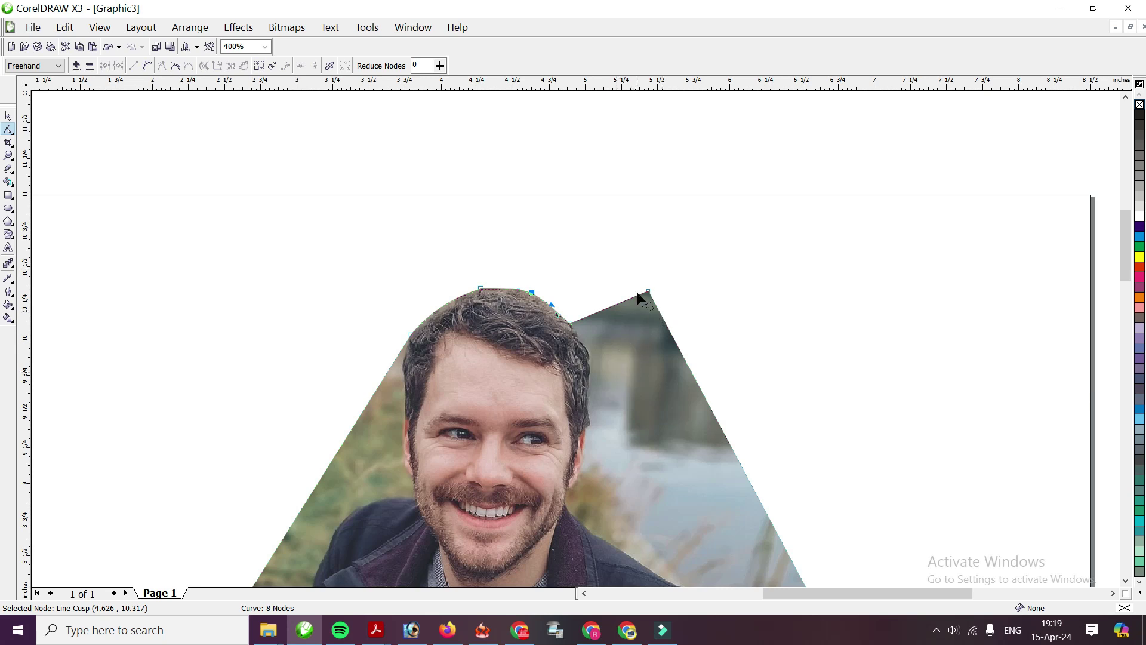
left_click_drag(648, 291, 590, 425)
scroll(582, 372, "up", 2)
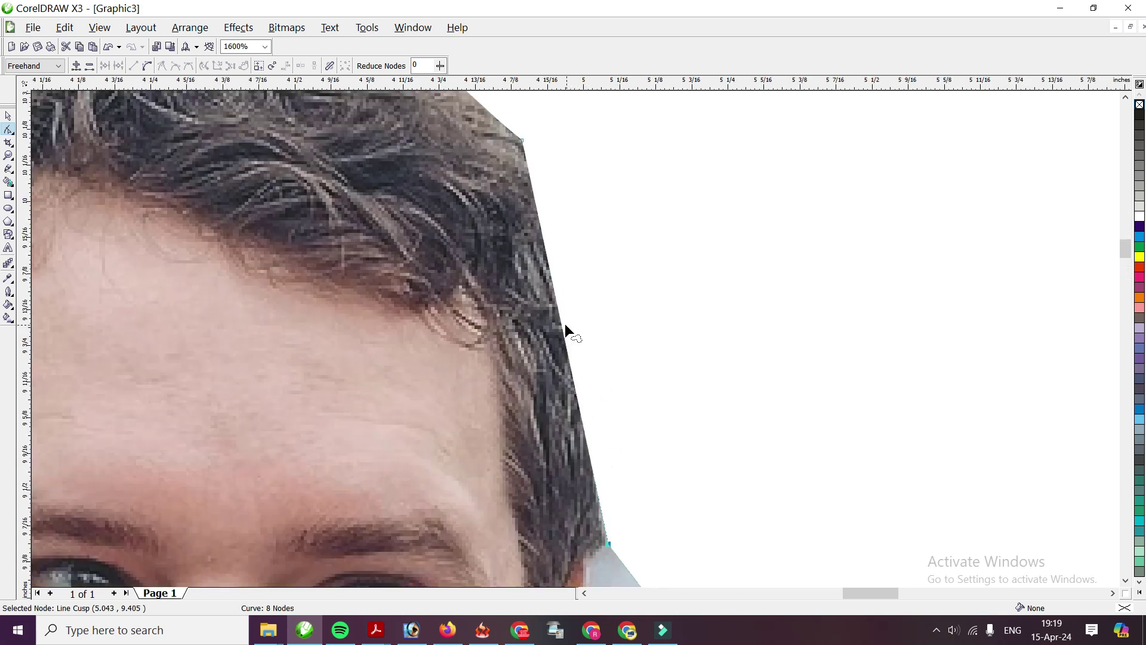
Convert the segment along the right side of the hair to a curve and bend both handles to follow the hair.
right_click(561, 317)
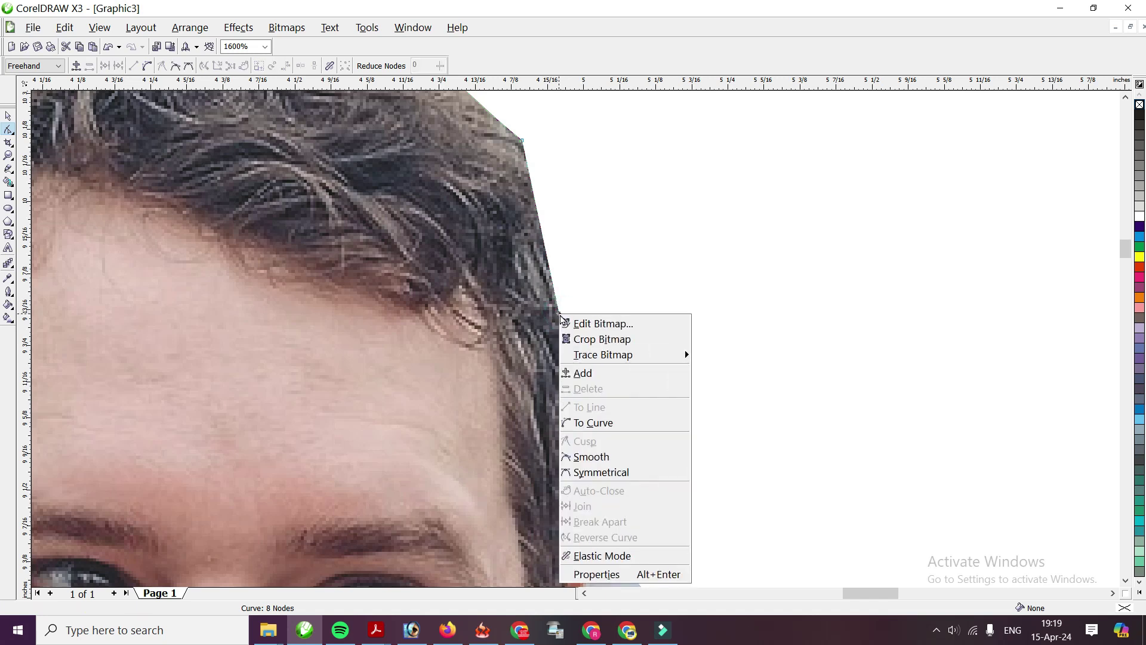
left_click(599, 424)
left_click_drag(550, 275, 716, 264)
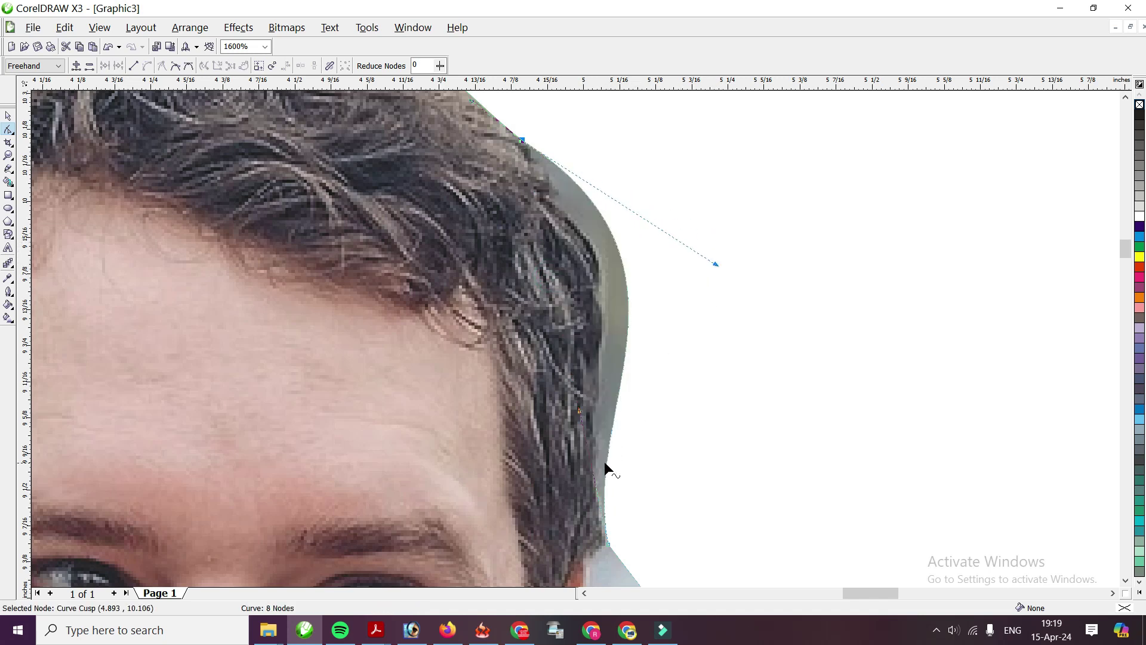
left_click_drag(581, 409, 644, 426)
left_click_drag(603, 417, 616, 406)
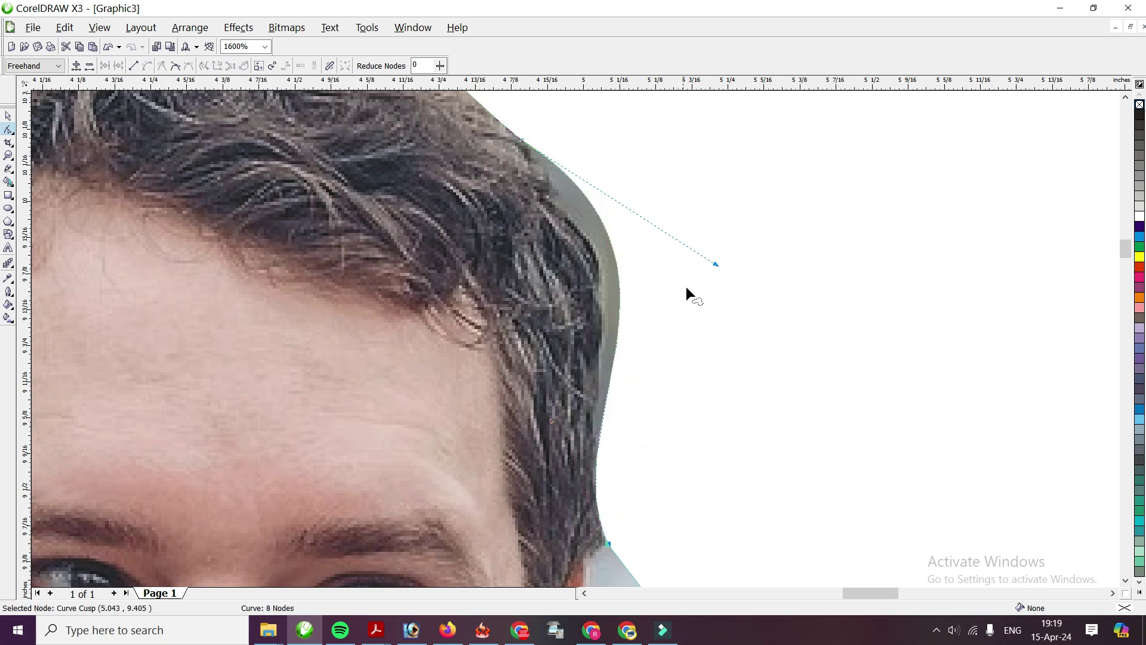
left_click_drag(714, 262, 657, 263)
Add a node just below the hair tip on the right and move it in to the top of the ear, at about (5.01, 9.36) inches.
scroll(656, 263, "down", 2)
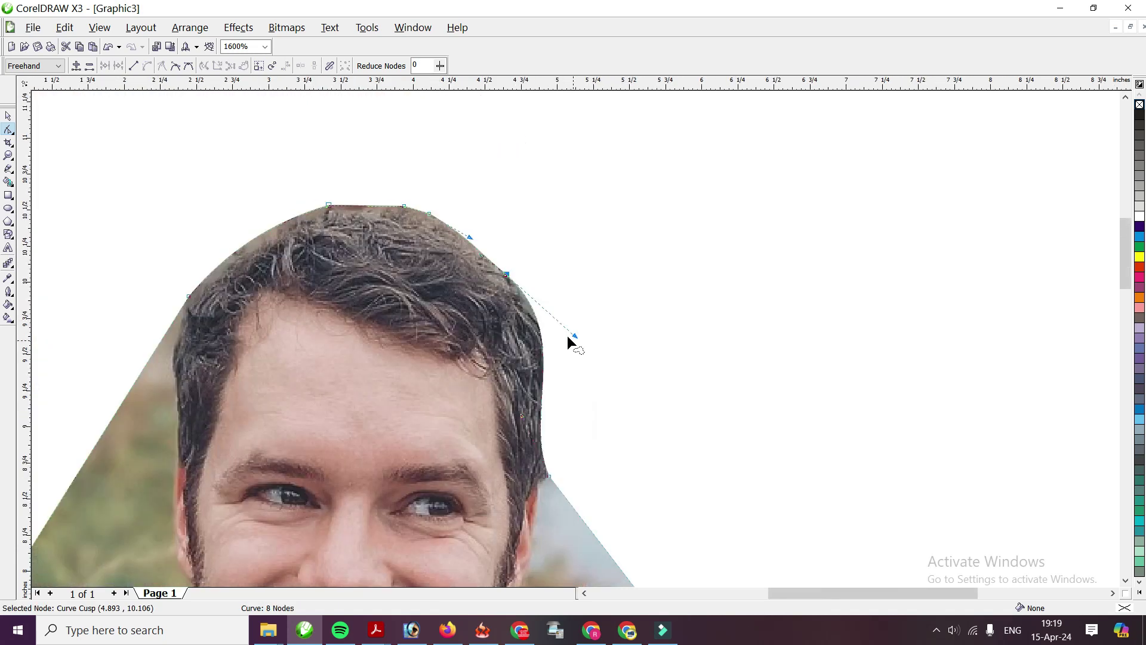
scroll(568, 388, "up", 2)
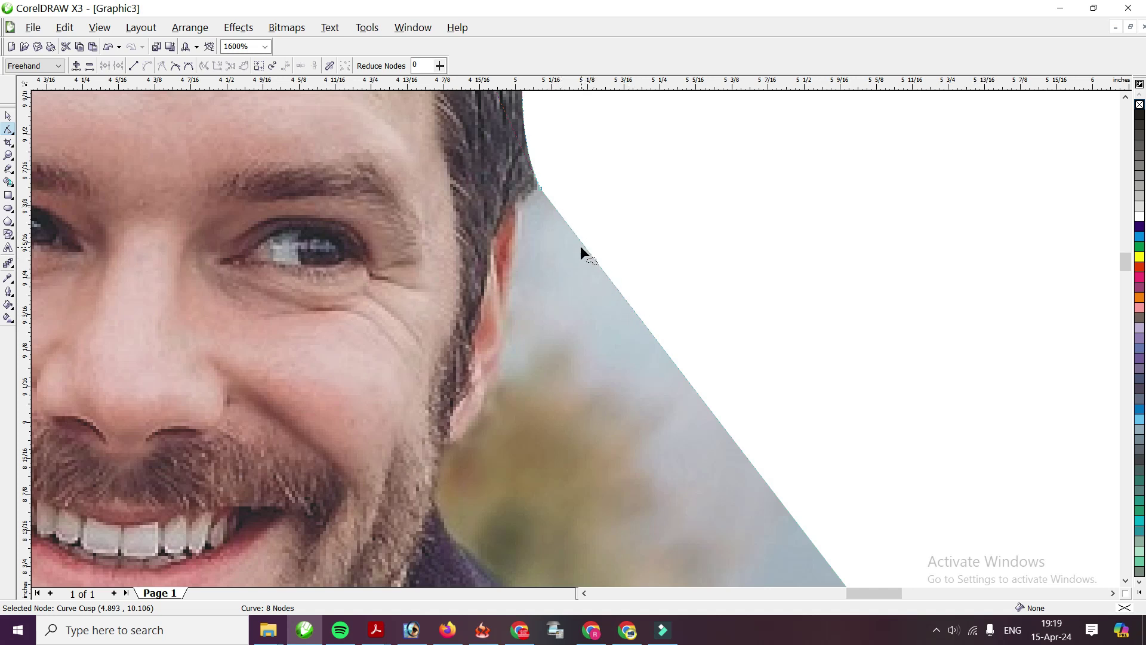
left_click(565, 221)
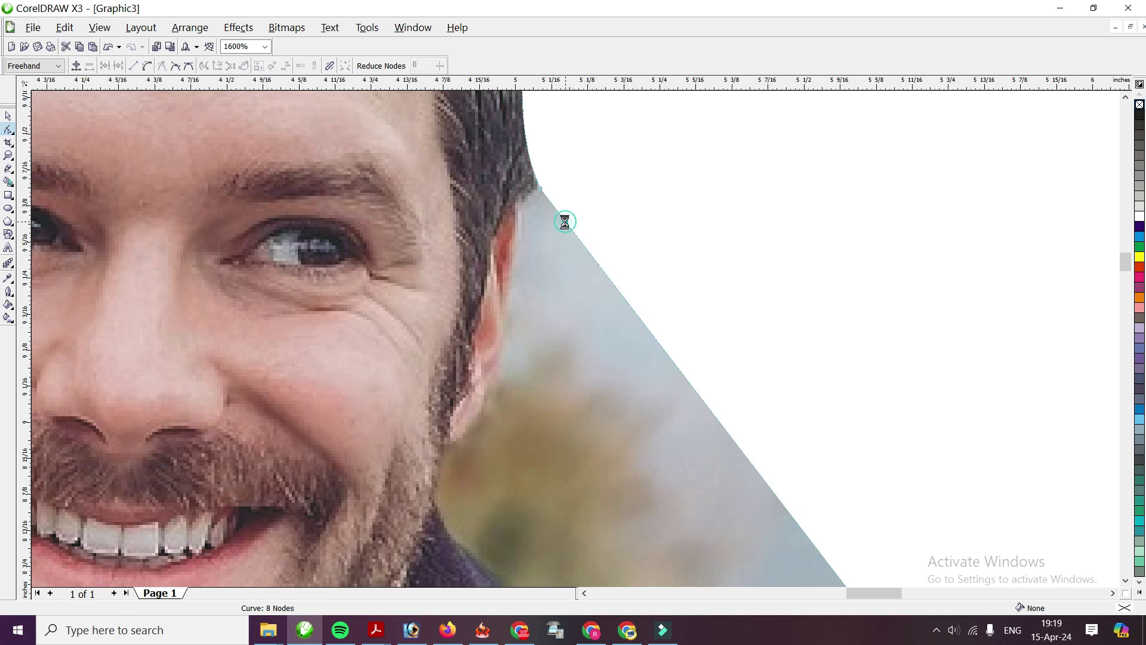
left_click_drag(566, 219, 521, 207)
Add a node just above the hair tip, and make the tip node's segment a straight line, moving that node to about (5.04, 9.42) inches.
left_click(540, 187)
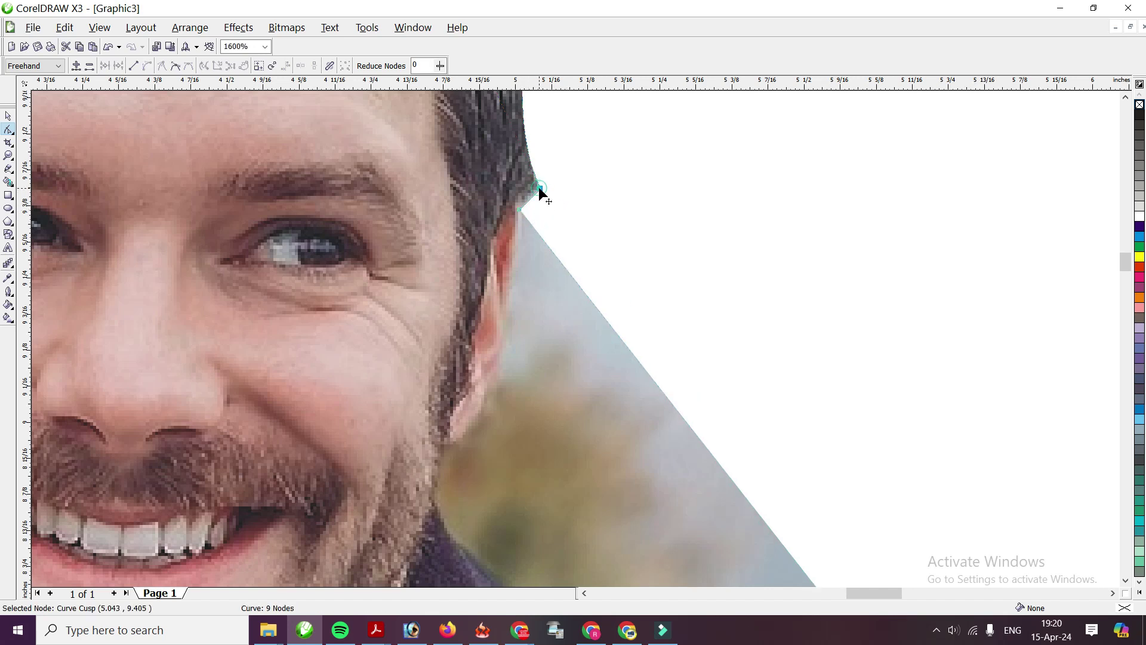
double_click(535, 174)
left_click_drag(544, 198, 546, 195)
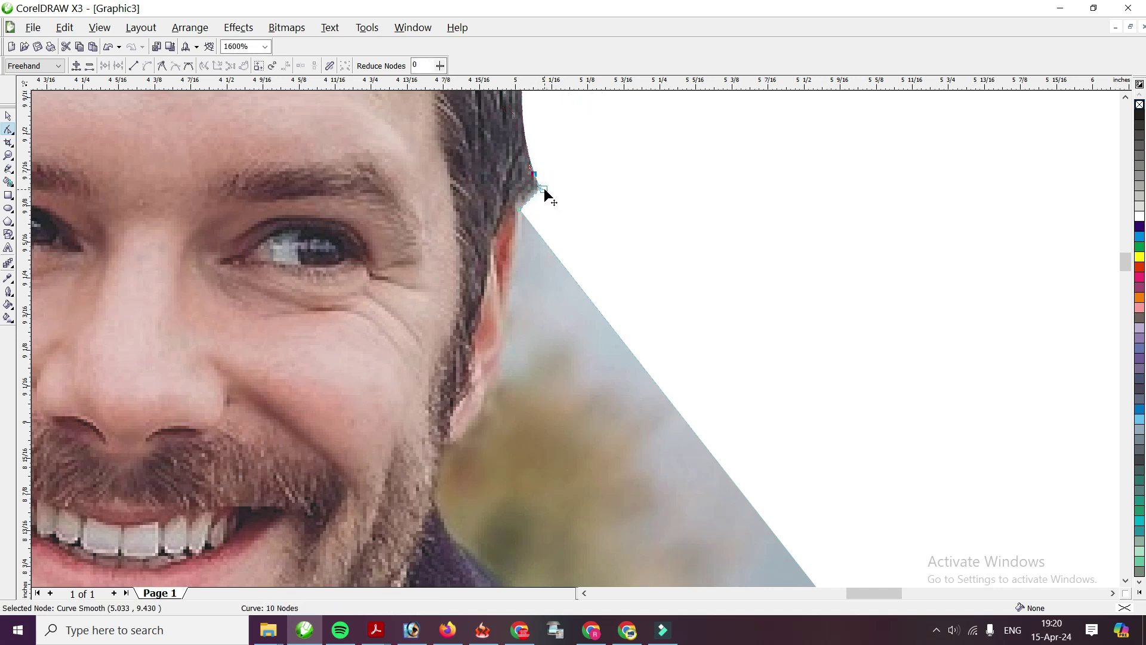
right_click(545, 190)
left_click(564, 282)
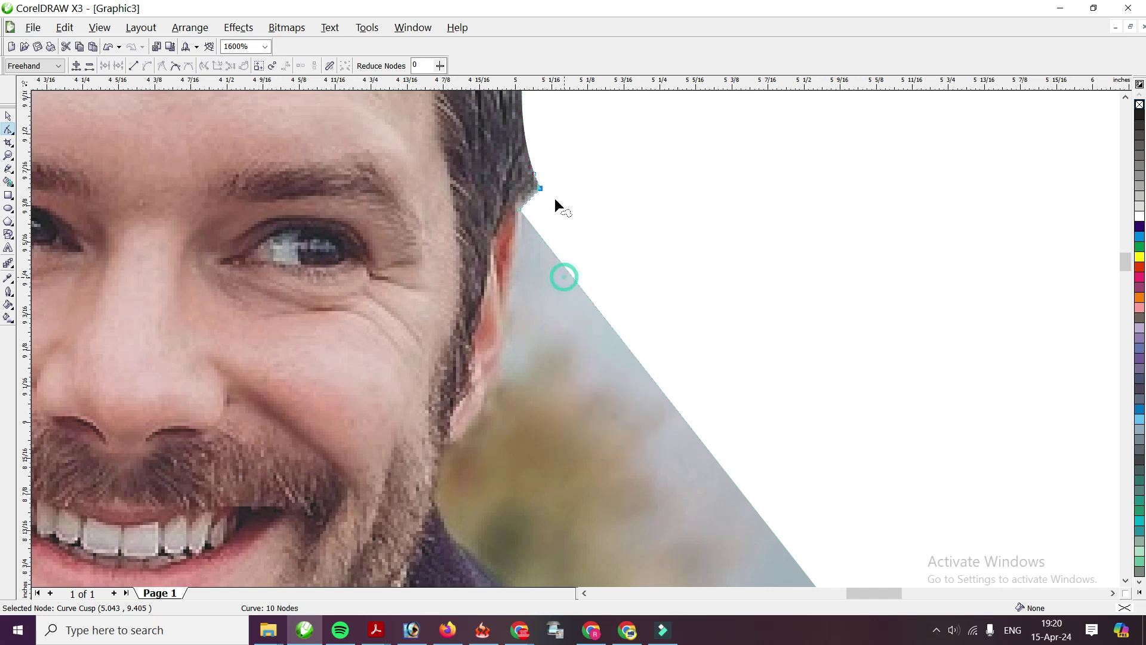
left_click_drag(543, 188, 541, 182)
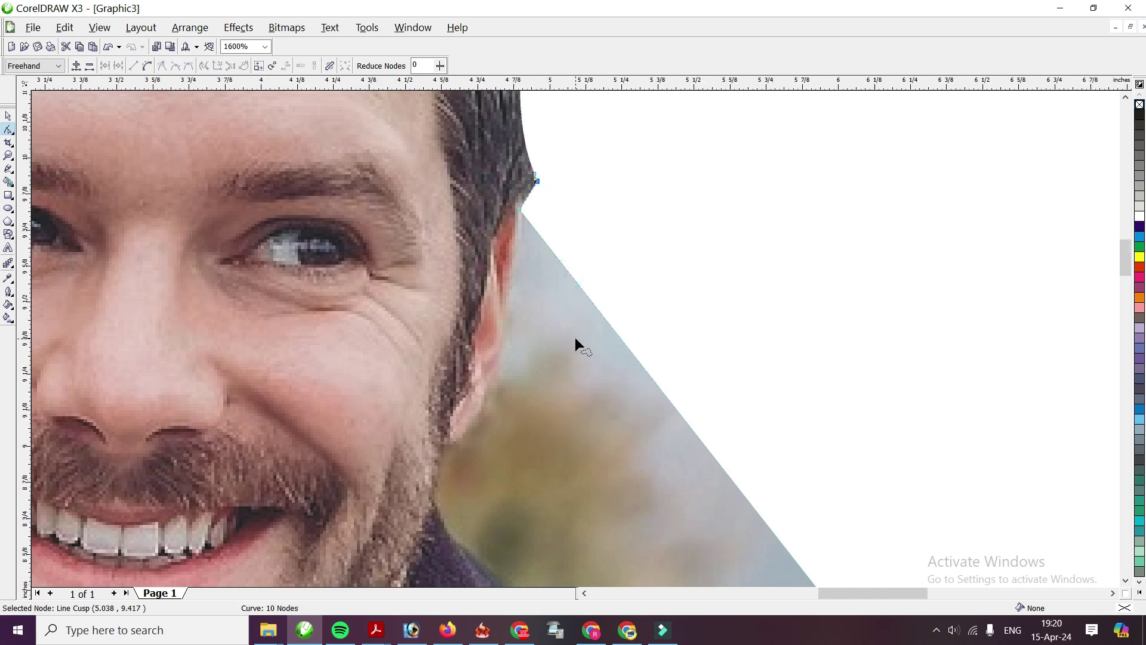
Fine-tune the node at the top of the ear and pull a new outline node in below the earlobe, at about (4.88, 8.95) inches.
scroll(575, 338, "down", 1)
left_click(607, 338)
left_click(585, 328)
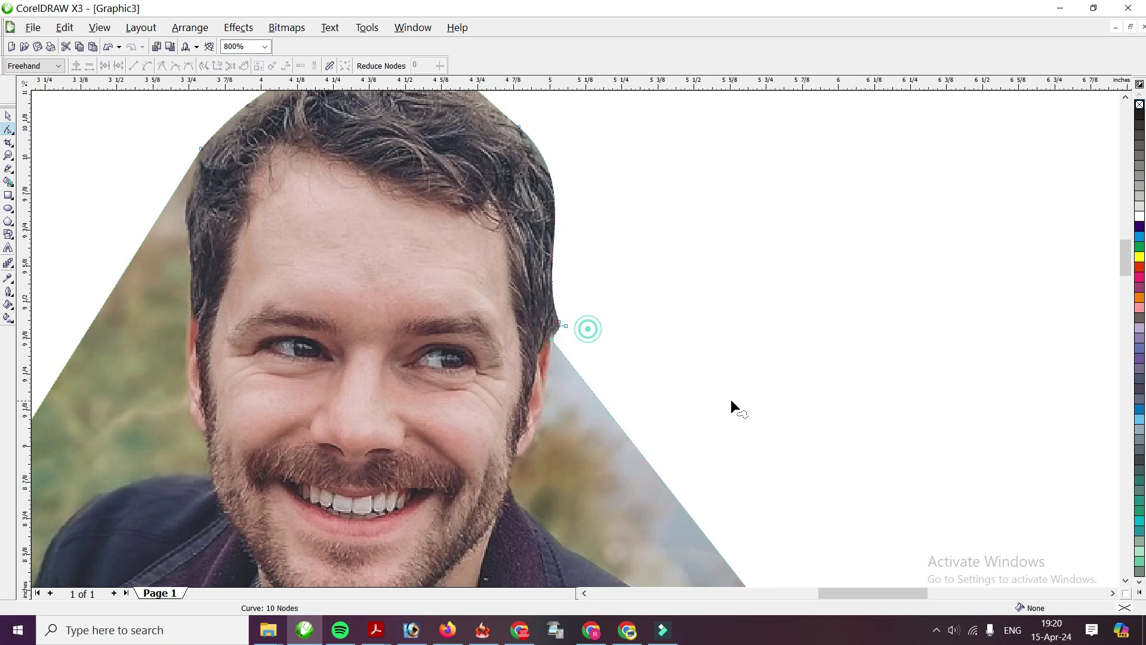
scroll(573, 339, "up", 1)
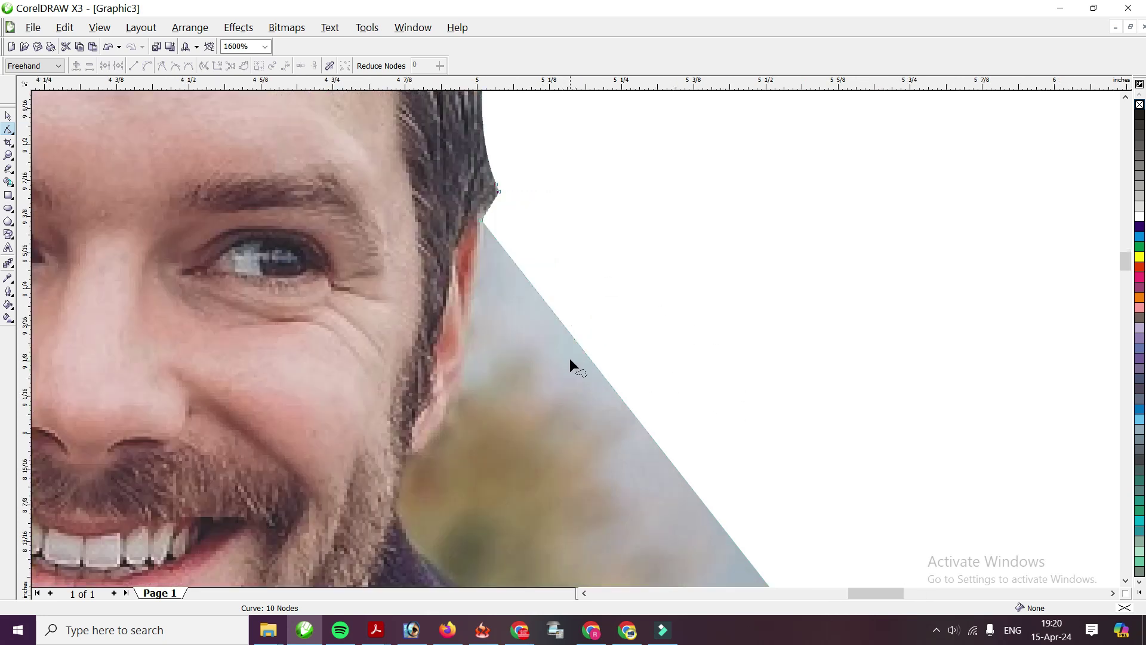
mouse_move(561, 325)
left_mouse_down()
mouse_move(525, 314)
mouse_move(560, 327)
left_mouse_up()
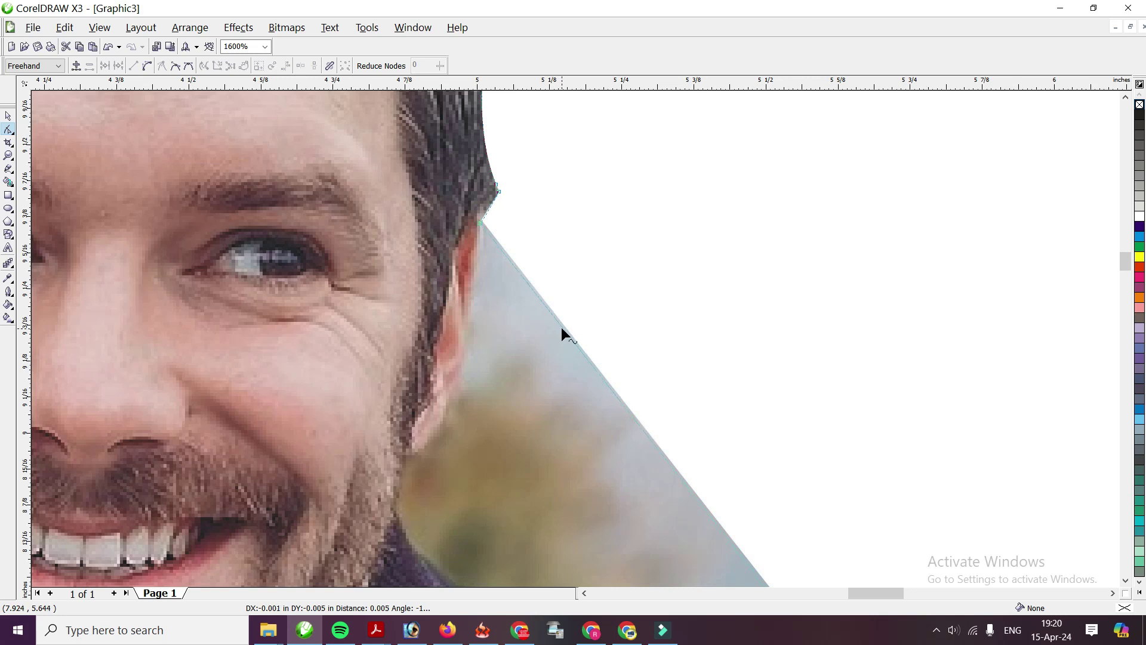
left_click_drag(532, 287, 407, 463)
right_click(447, 337)
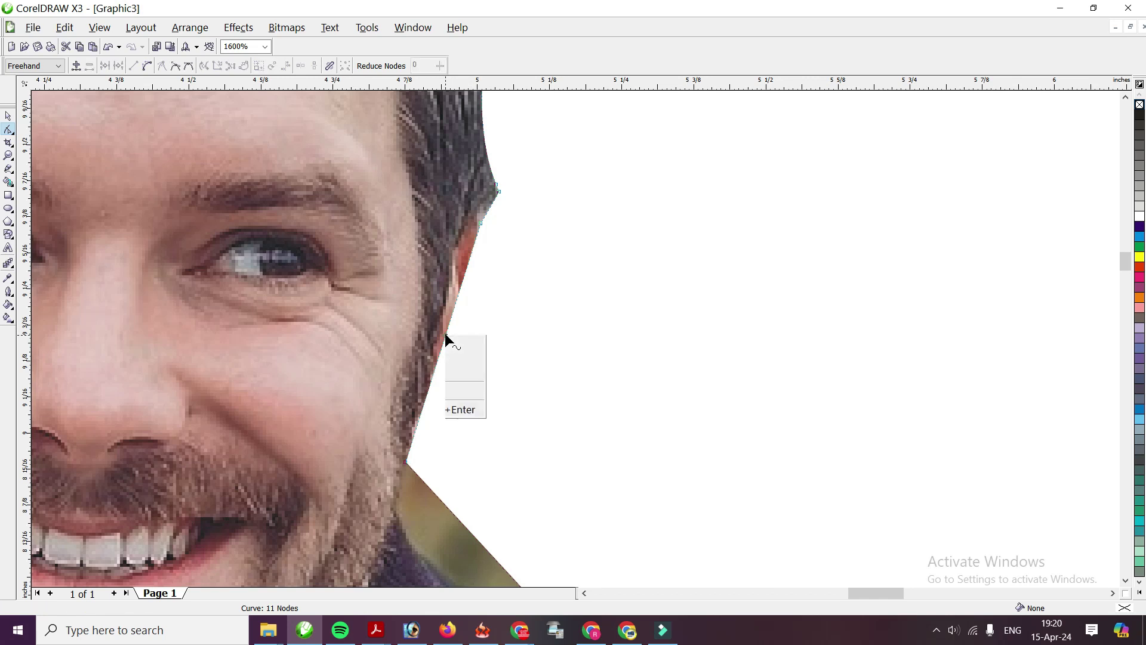
left_click(475, 442)
left_click(438, 389)
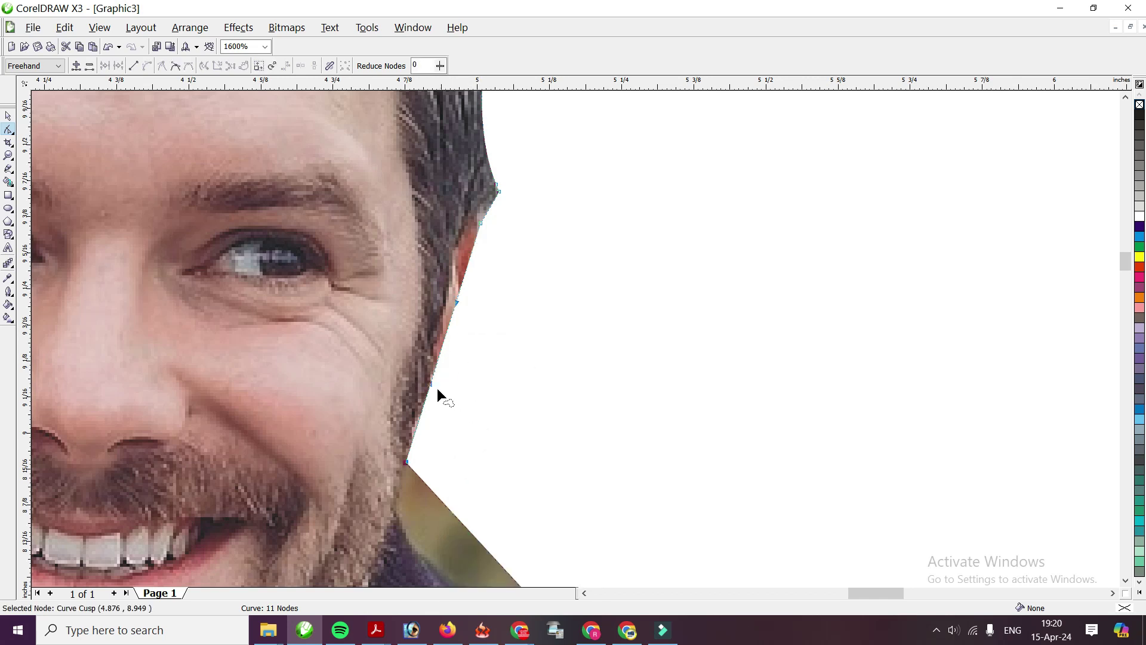
left_click_drag(457, 301, 504, 339)
left_click_drag(431, 384, 454, 396)
left_click(490, 336)
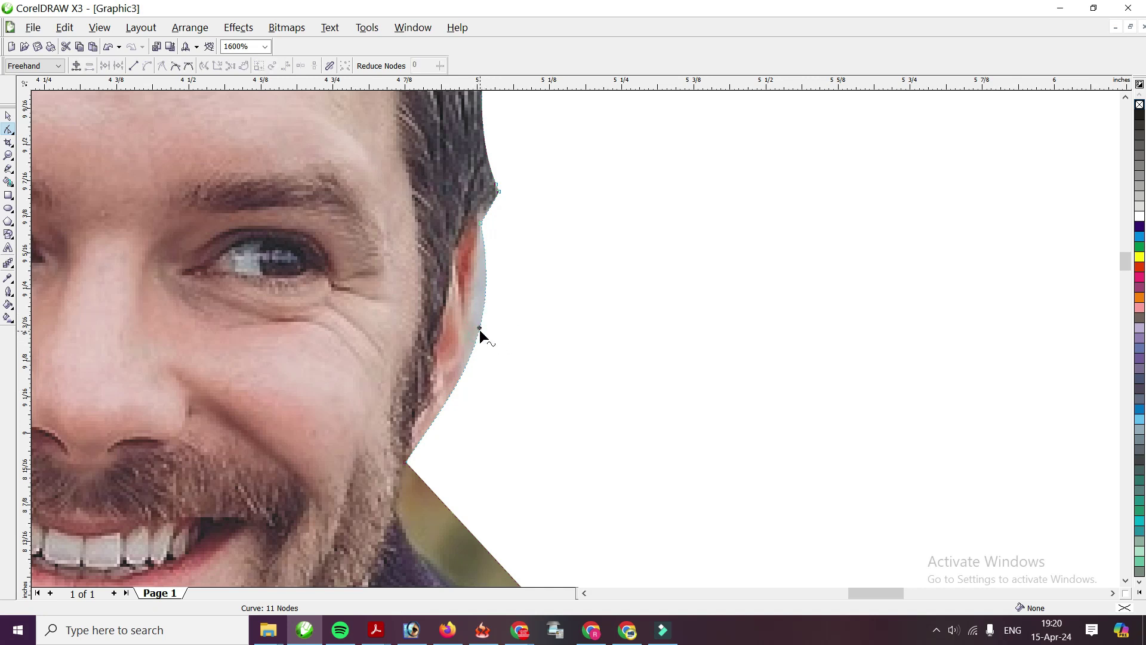
right_click(479, 329)
left_click(504, 419)
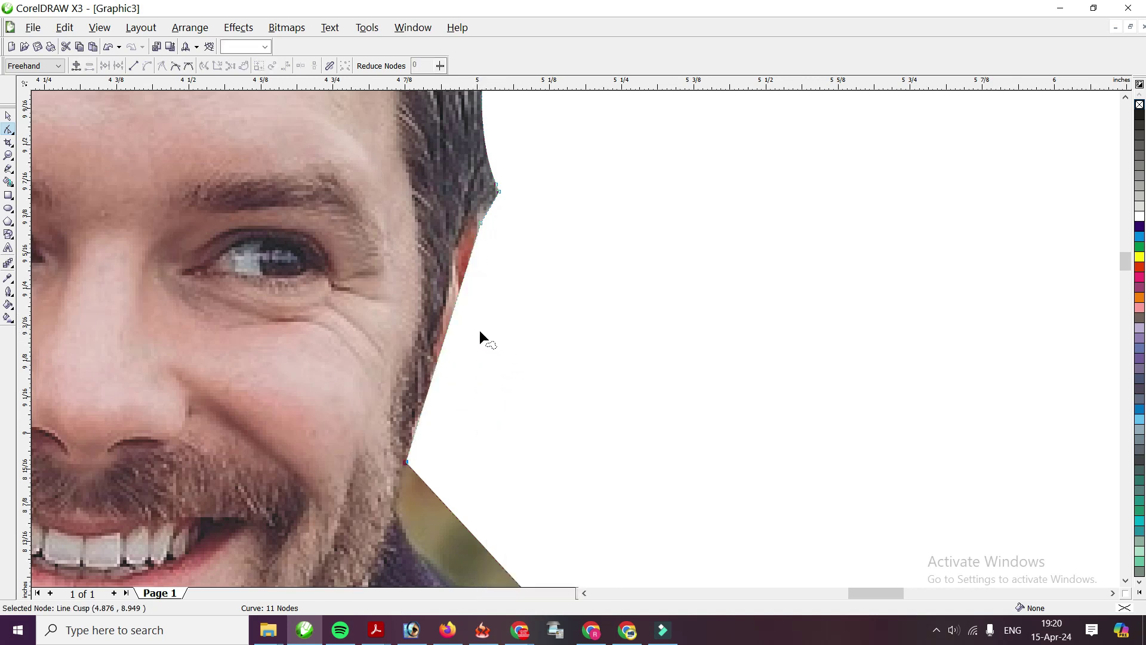
Convert the segment beside the ear to a curve and bend both handles to follow the ear's outer edge.
right_click(445, 340)
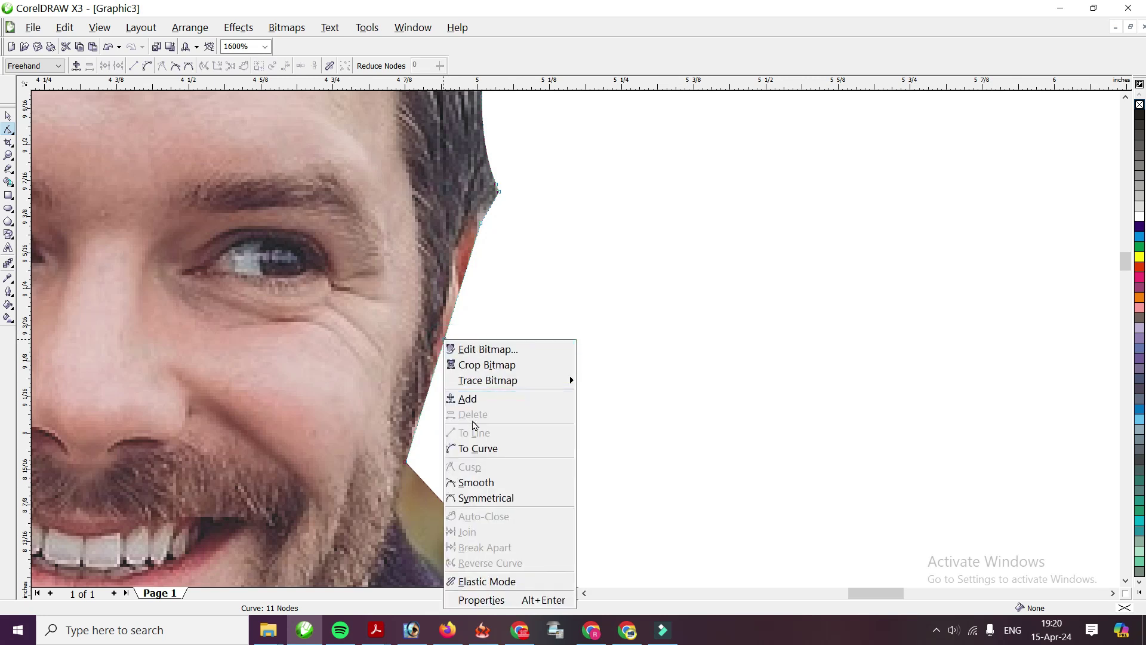
left_click(481, 448)
left_click_drag(456, 299, 491, 351)
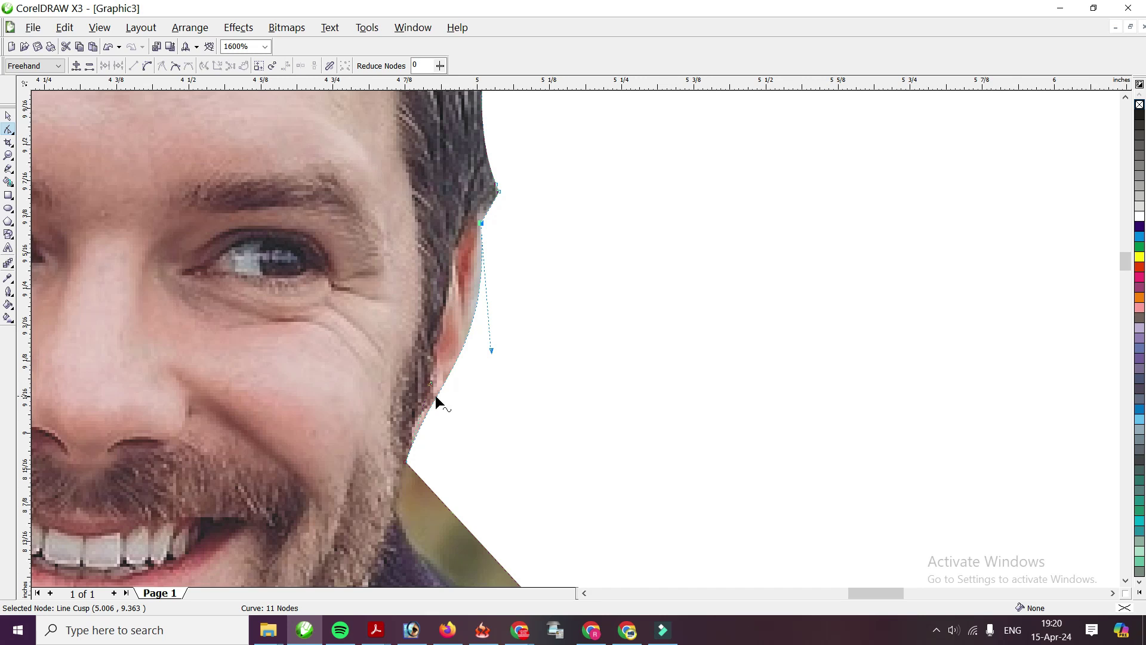
left_click_drag(432, 384, 441, 391)
left_click_drag(487, 350, 475, 356)
Add outline nodes at the shoulder, about (5.27, 8.53) inches, and below the ear, moving the latter to the jaw and collar at about (4.86, 8.85) inches.
scroll(575, 338, "down", 2)
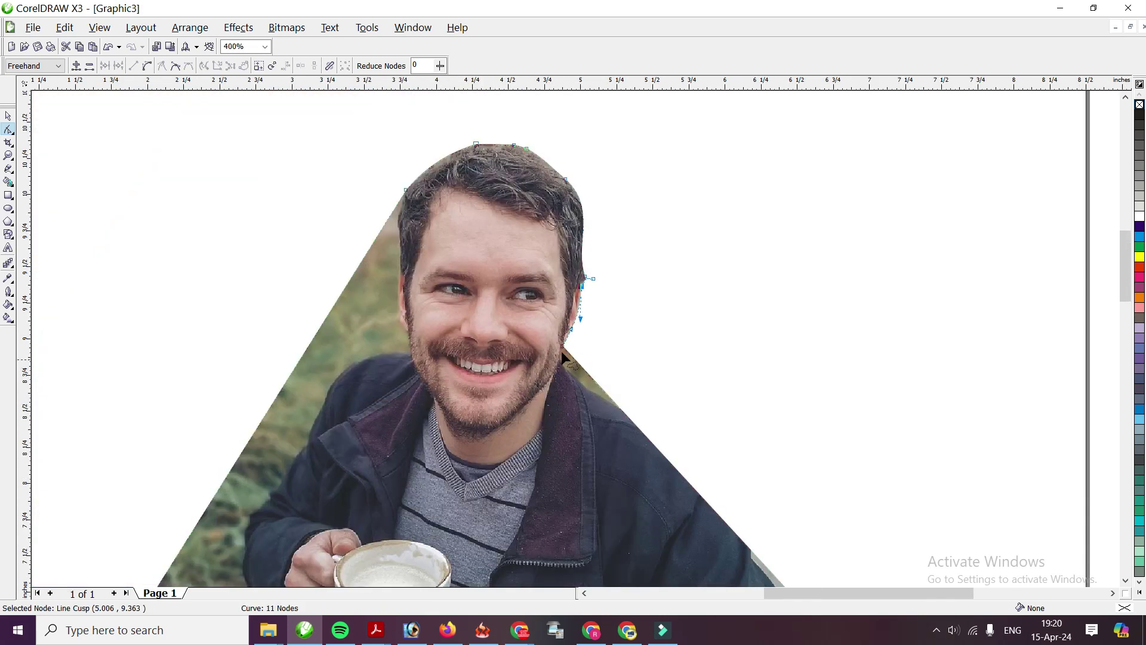
scroll(586, 332, "up", 2)
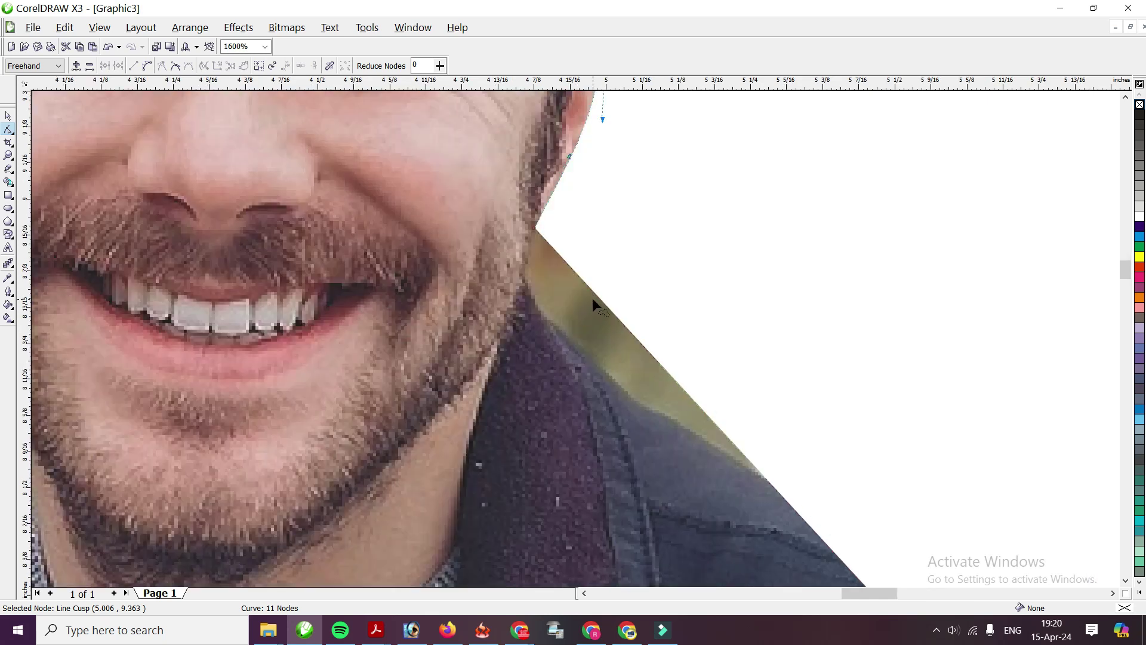
double_click(594, 295)
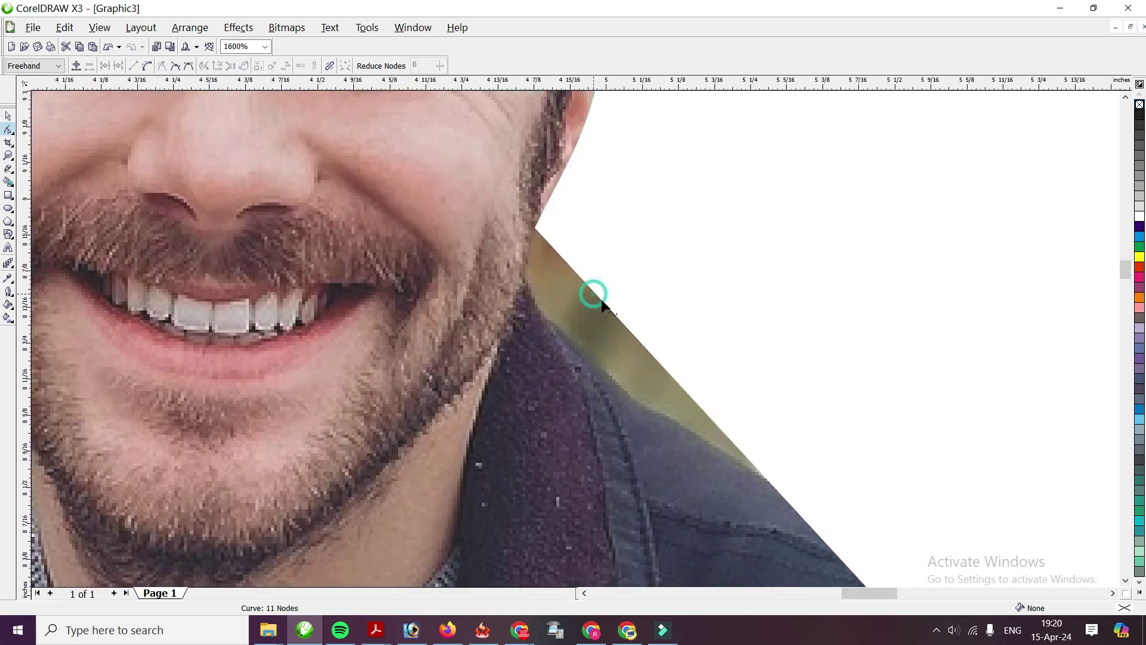
left_click_drag(595, 295, 617, 310)
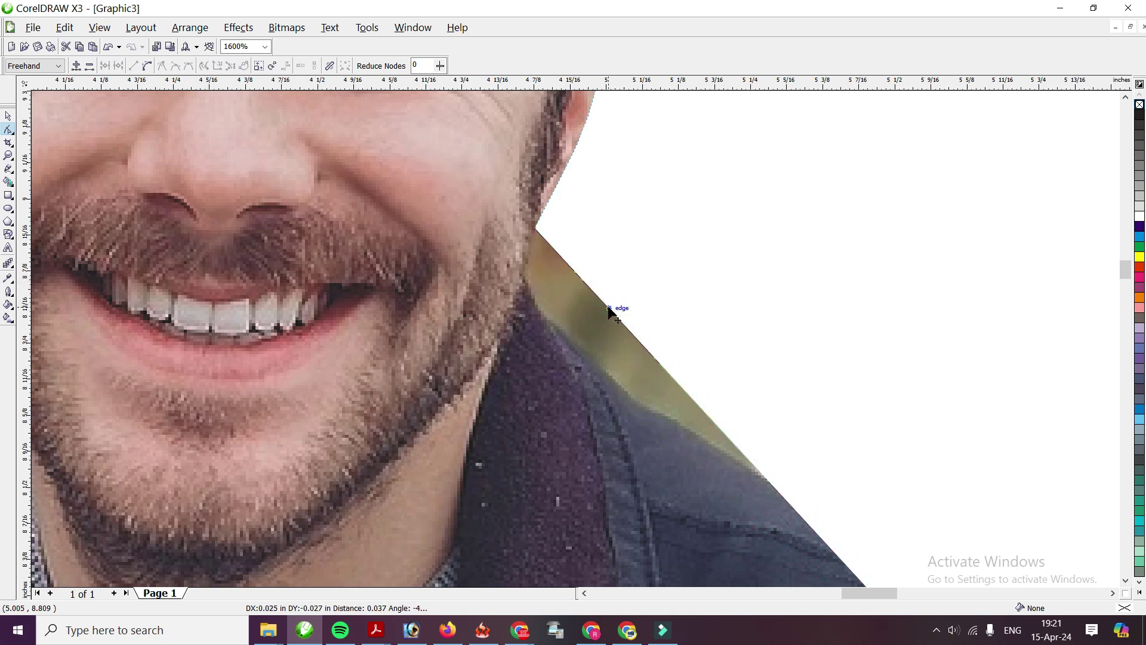
double_click(759, 470)
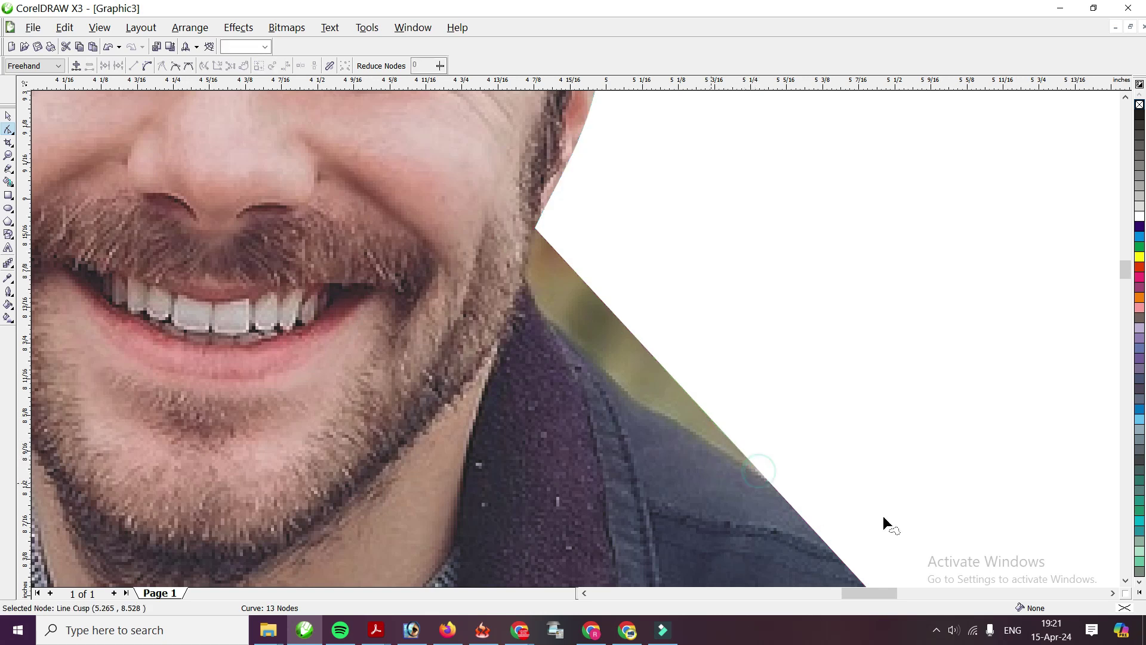
left_click_drag(612, 309, 530, 286)
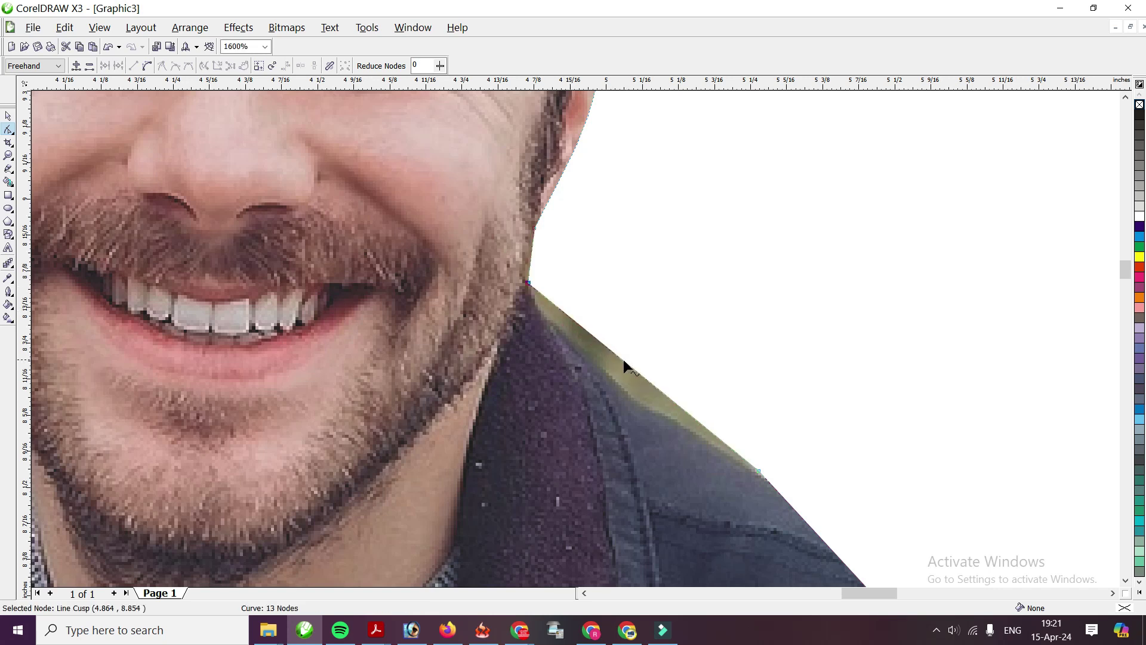
Add an outline node between the collar and the shoulder, moving it onto the jacket at about (5.03, 8.67) inches.
double_click(623, 360)
left_click_drag(625, 360, 621, 390)
scroll(564, 320, "down", 2)
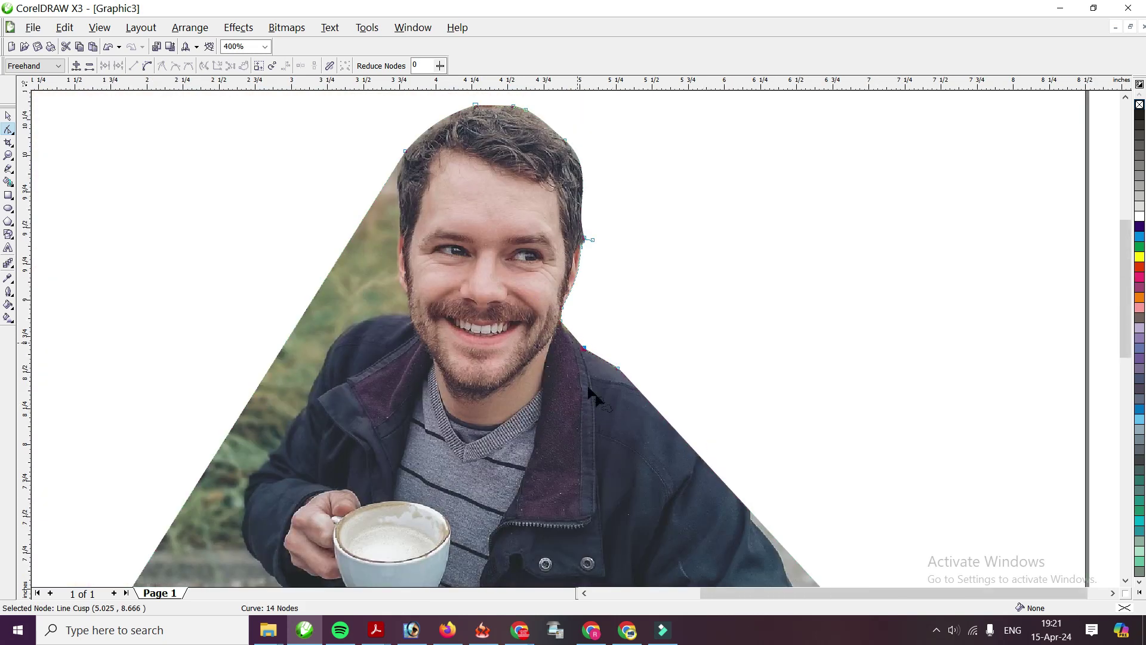
Add two outline nodes where the upper sleeve meets the slanted edge, at about (6.18, 7.53) and (6.19, 7.48) inches.
scroll(597, 406, "down", 1)
scroll(583, 367, "up", 2)
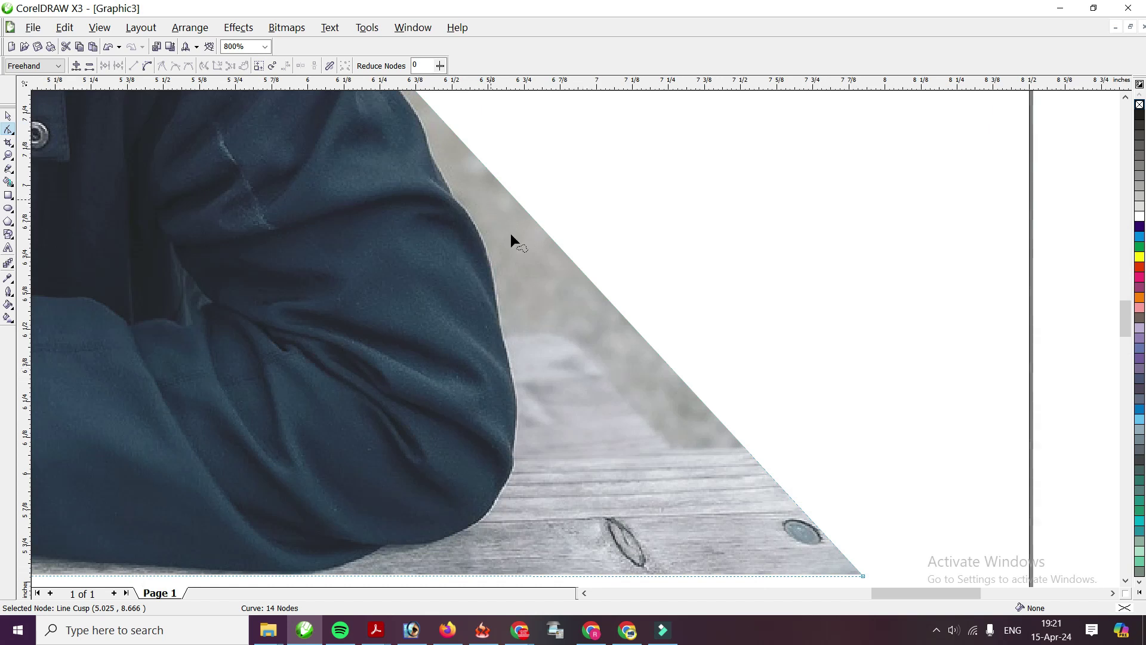
scroll(510, 234, "down", 1)
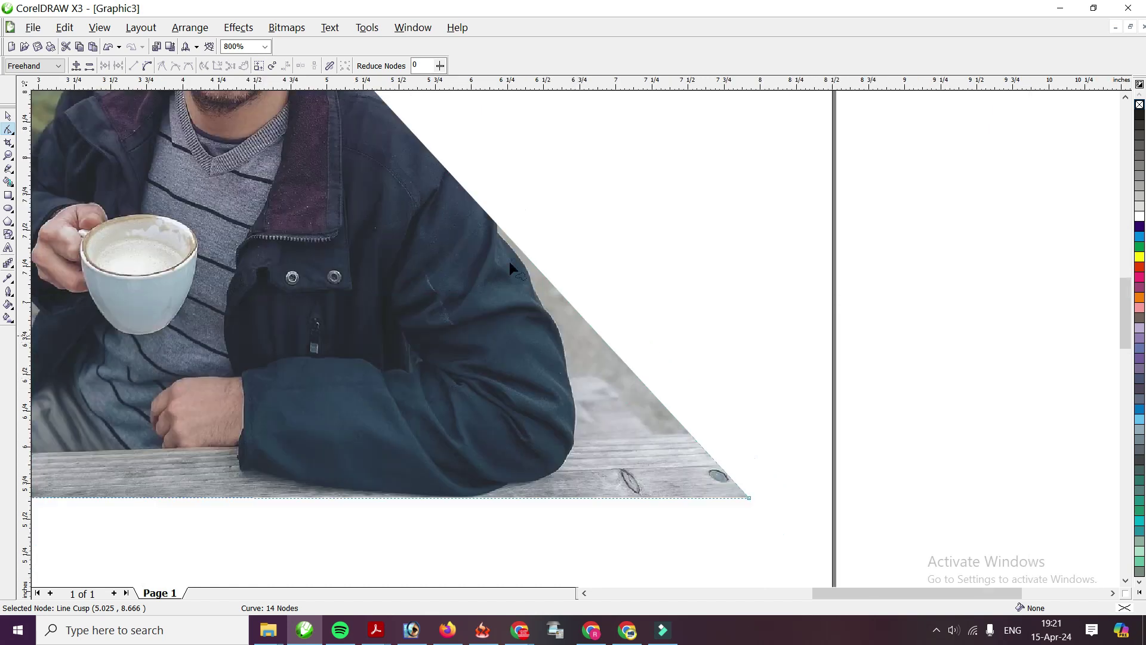
double_click(499, 225)
scroll(576, 340, "up", 2)
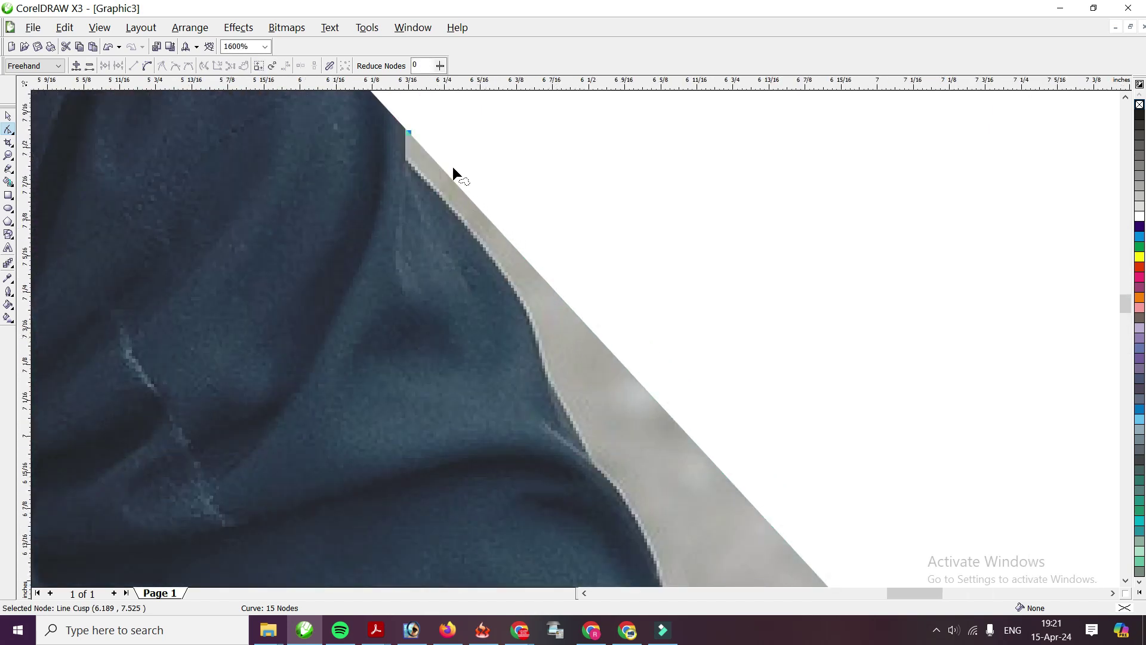
double_click(432, 156)
left_click_drag(433, 157, 407, 159)
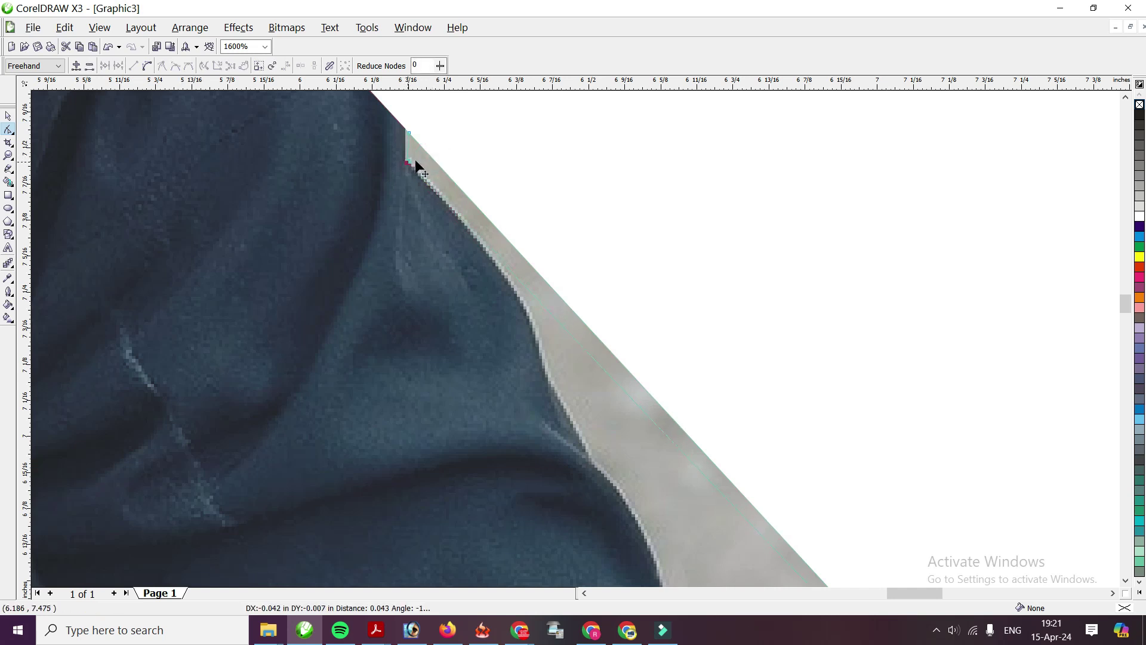
left_click(406, 129)
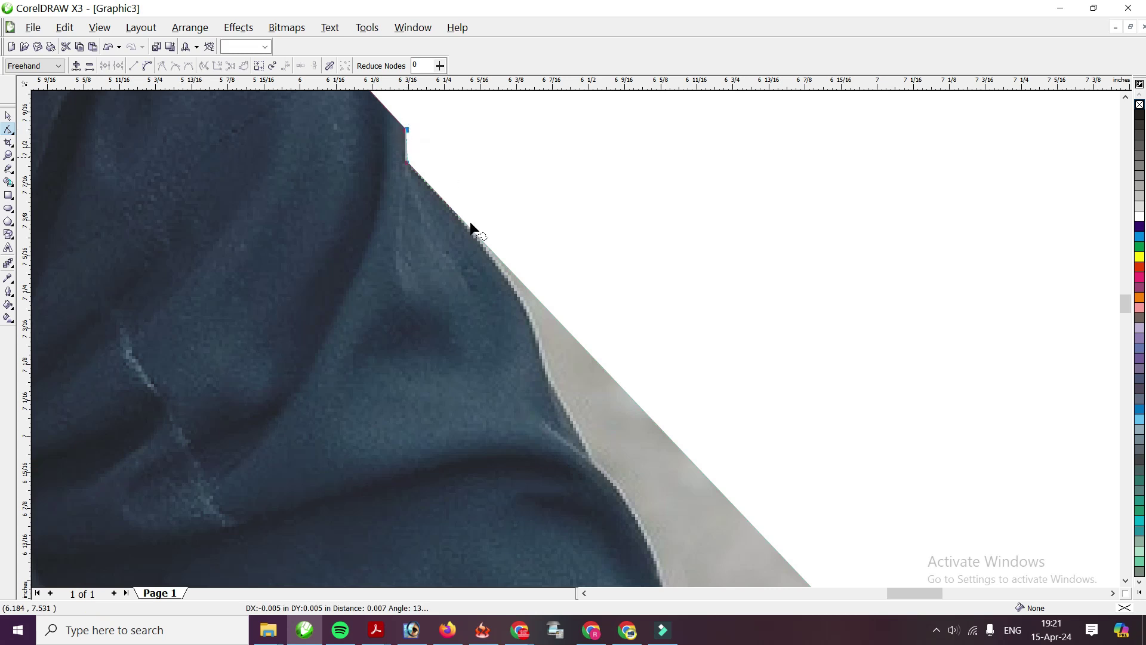
Add two more outline nodes down the upper sleeve's outer edge, moving the lower one to about (6.50, 6.98) inches.
double_click(535, 295)
left_click_drag(535, 296, 525, 295)
double_click(573, 344)
left_click_drag(574, 345, 589, 451)
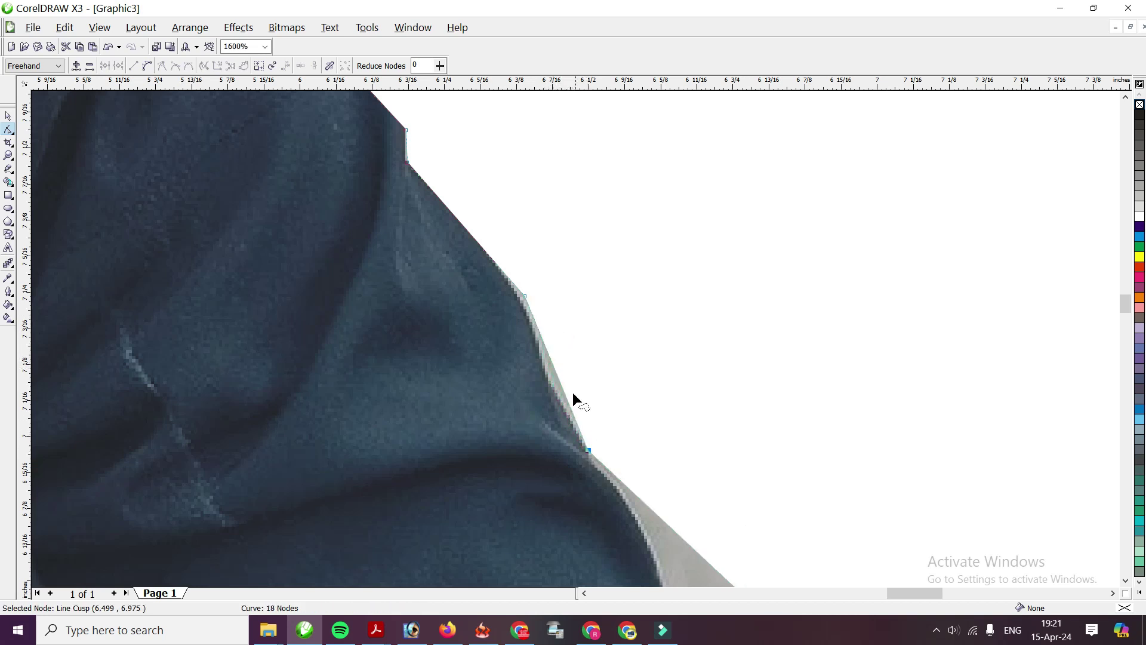
Convert the segment between the two newest sleeve nodes to a curve and bend it inward to the fabric's edge.
right_click(555, 368)
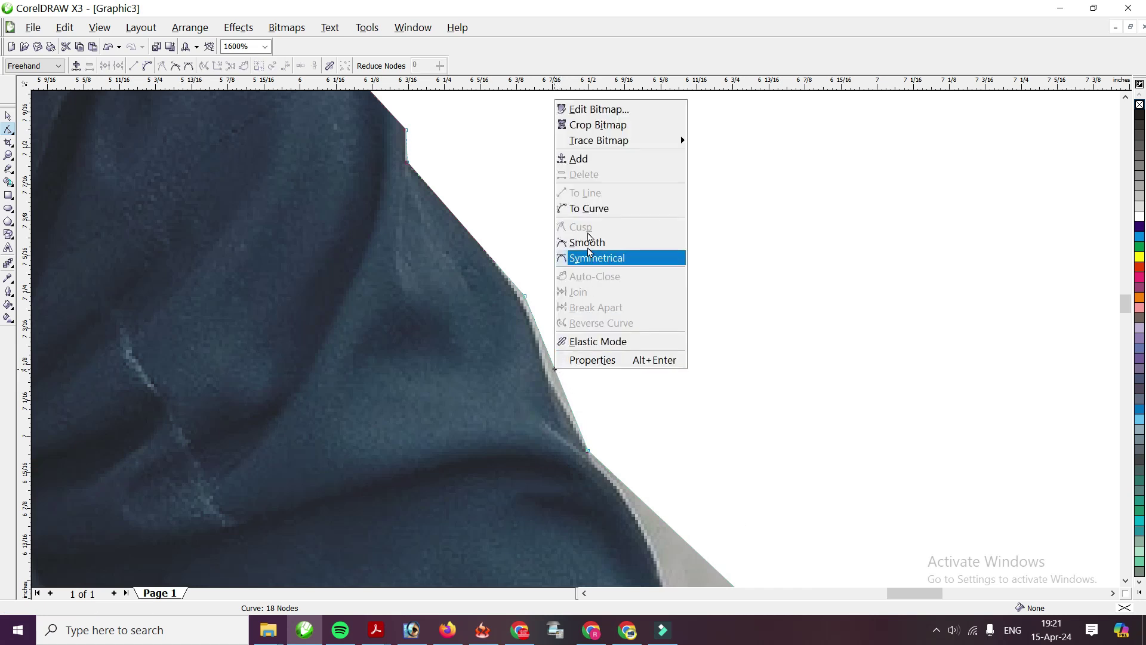
left_click(594, 209)
left_click_drag(555, 374, 545, 379)
Add outline nodes down the outer sleeve toward the elbow, including at about (6.64, 6.72) and (6.69, 6.42) inches.
scroll(627, 451, "down", 1)
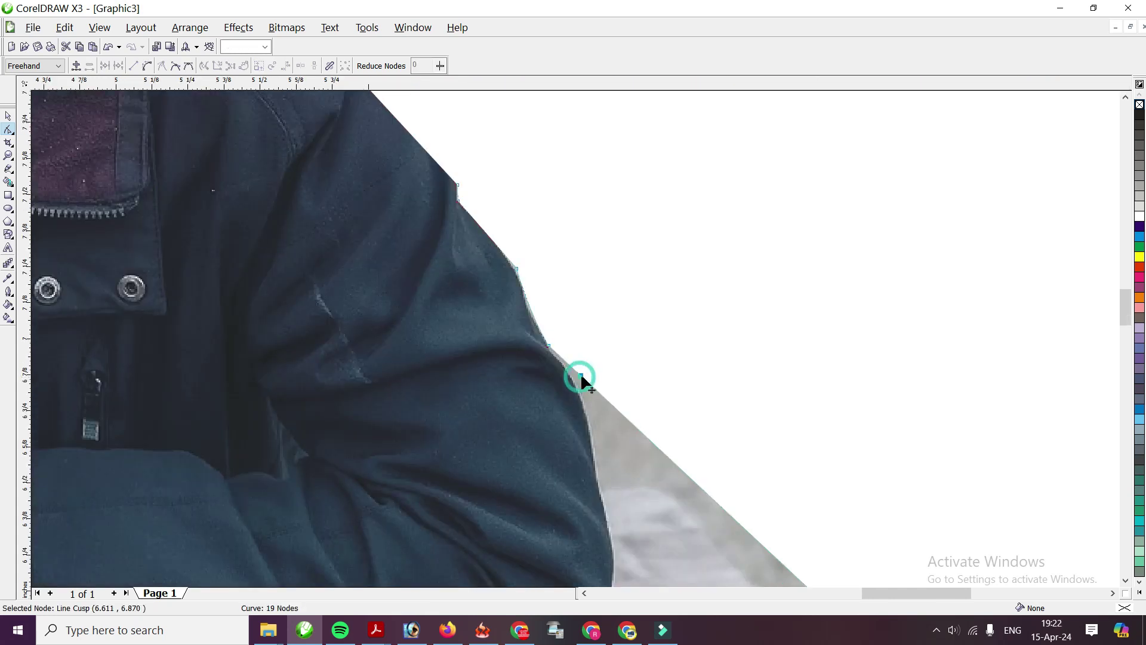
left_click_drag(583, 377, 589, 418)
left_click(609, 413)
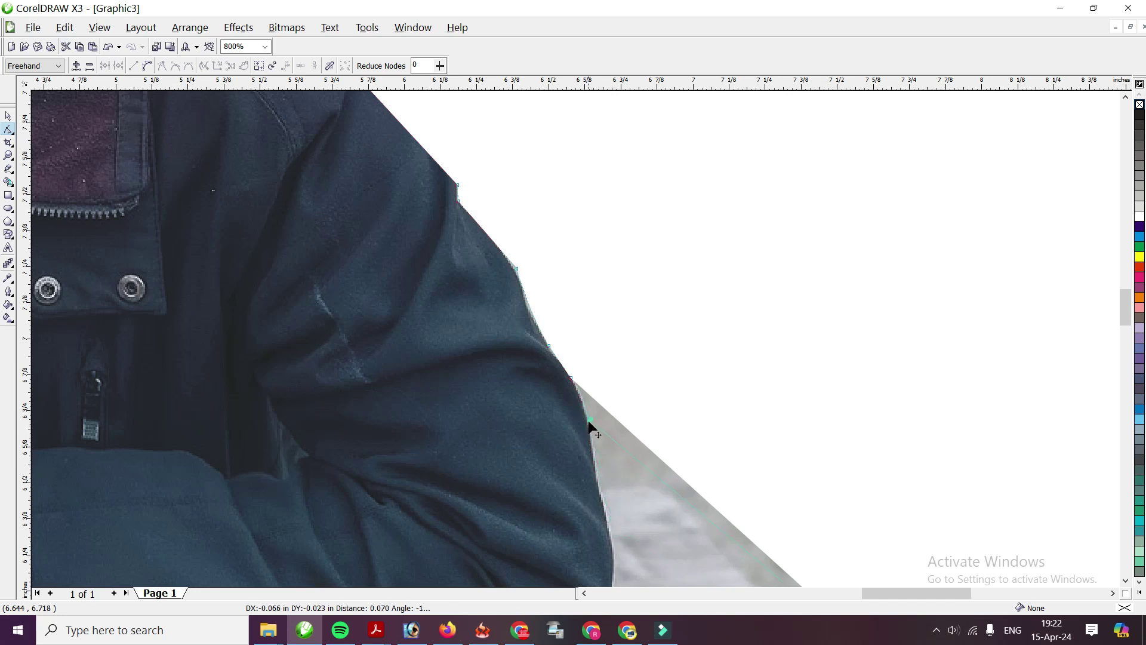
left_click(636, 460)
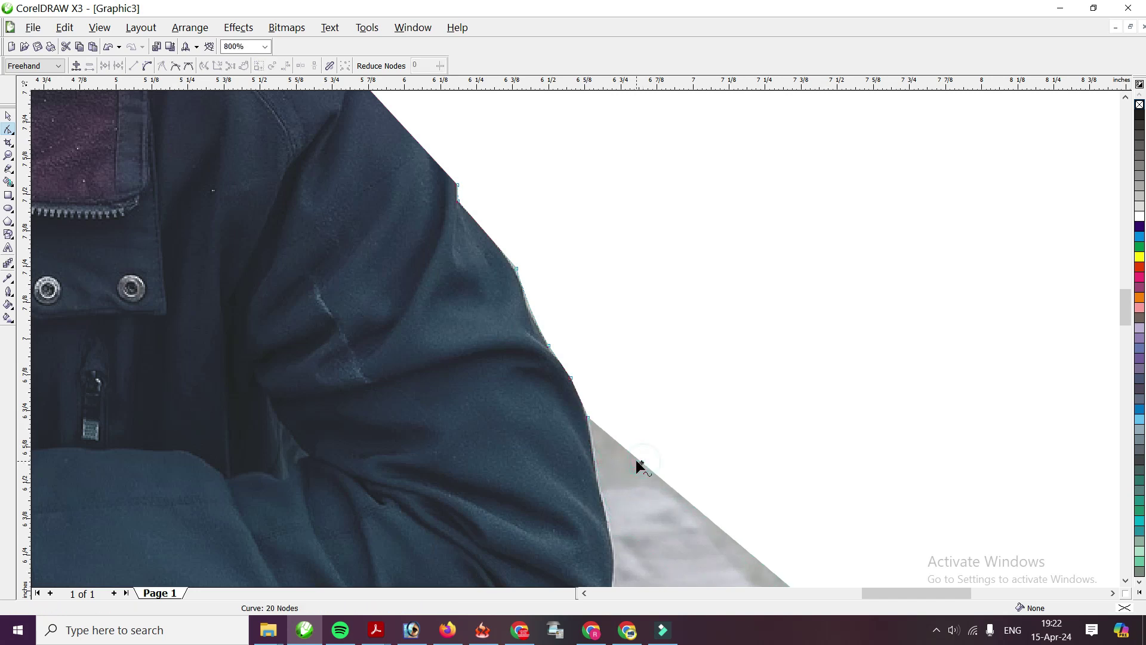
double_click(635, 453)
left_click_drag(635, 456, 608, 516)
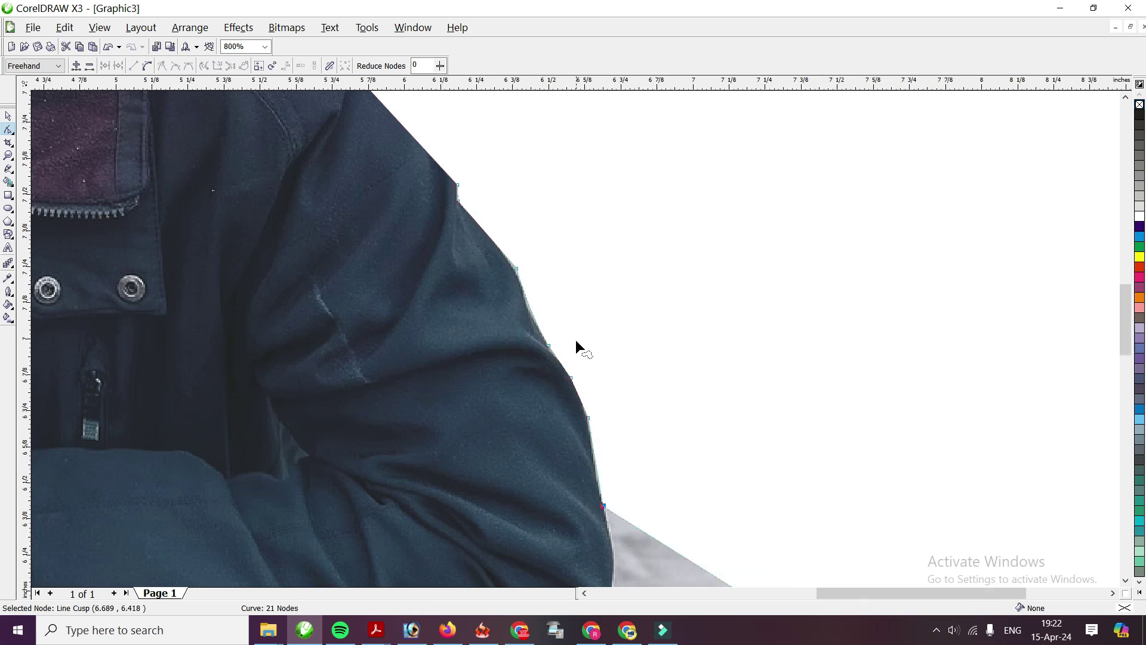
Add outline nodes around the elbow at about (6.73, 6.23), (6.72, 6.01) and (6.63, 5.86) inches.
scroll(575, 345, "down", 2)
scroll(618, 386, "up", 1)
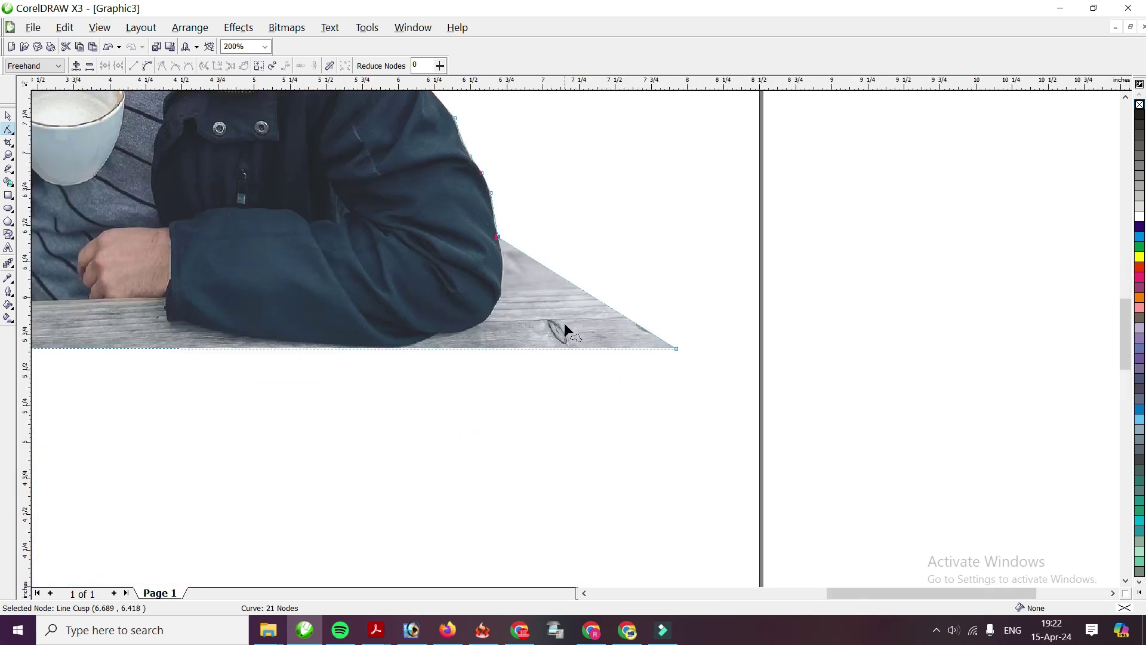
double_click(539, 264)
left_click_drag(541, 264, 504, 265)
scroll(576, 339, "up", 2)
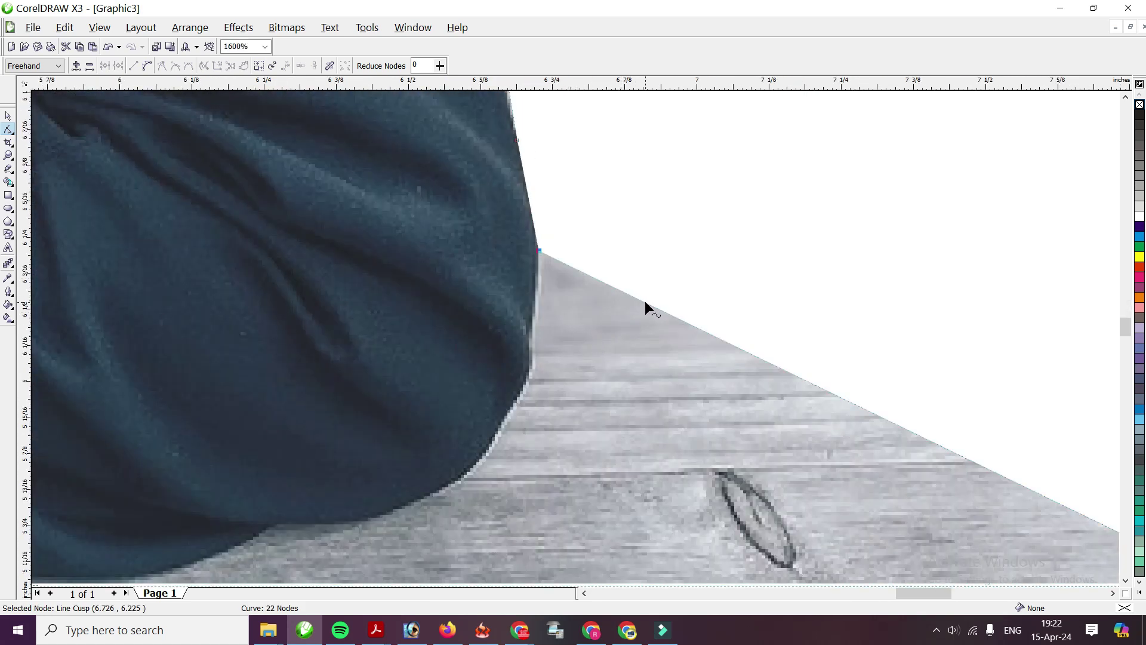
left_click_drag(642, 302, 529, 373)
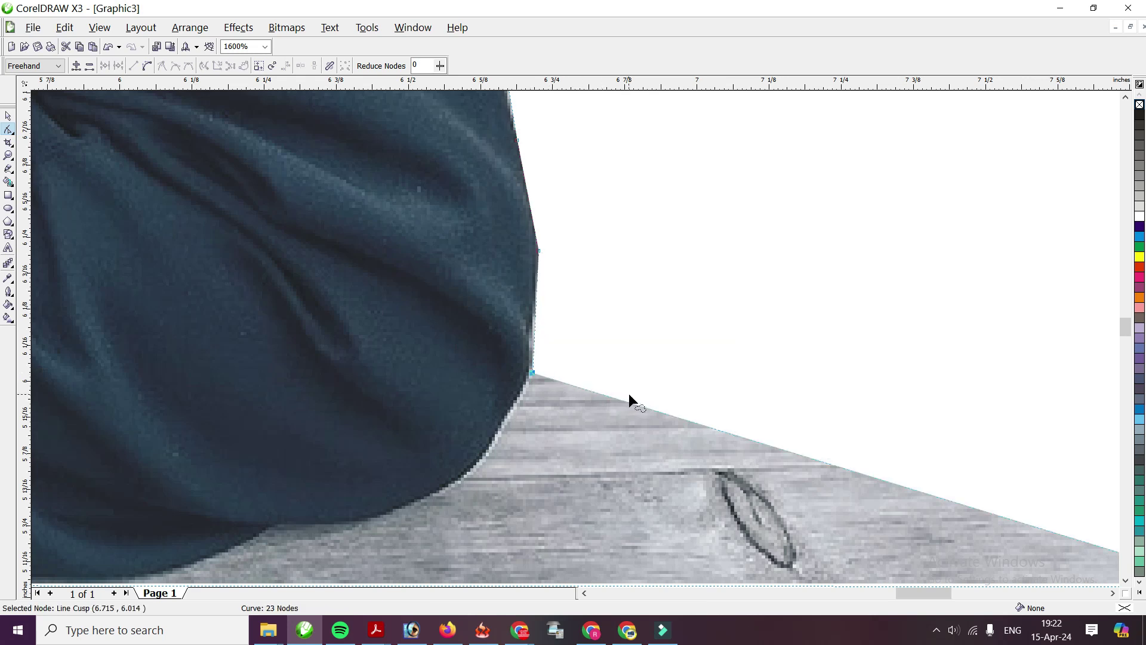
double_click(643, 406)
left_click_drag(643, 406, 483, 460)
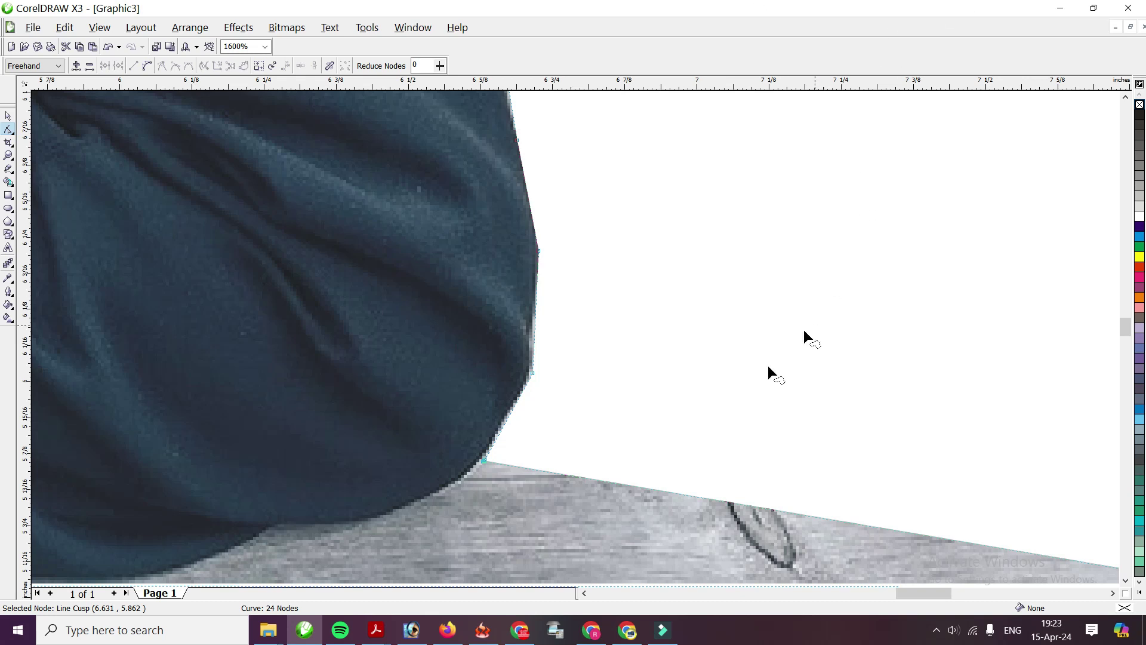
Move the outline's lower corner node under the elbow to about (6.42, 5.66) inches, and add a node on the elbow's underside.
scroll(604, 377, "down", 1)
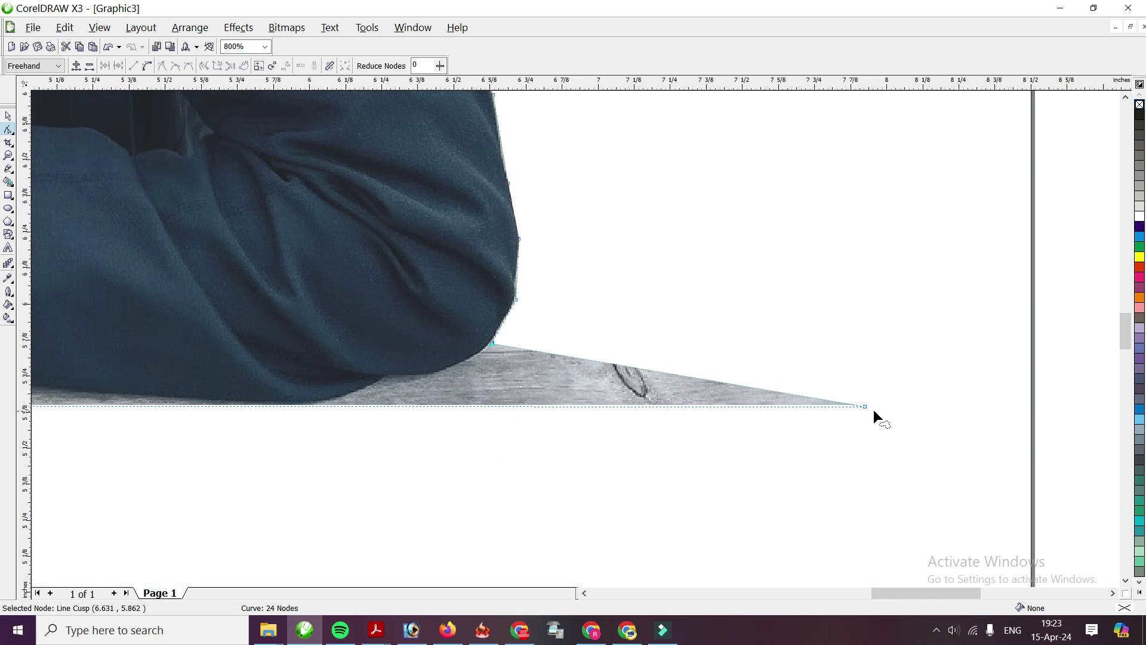
left_click_drag(862, 407, 438, 401)
scroll(442, 383, "up", 1)
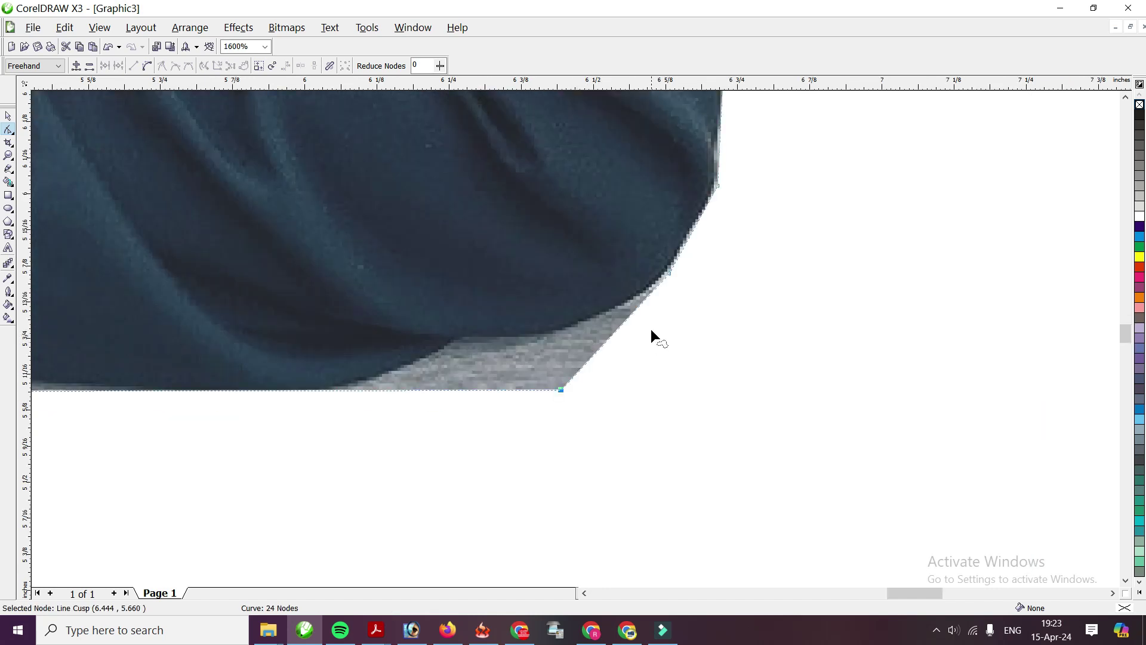
scroll(651, 332, "up", 1)
left_click_drag(608, 225, 589, 244)
left_click(505, 329)
left_click_drag(502, 340, 470, 313)
left_click_drag(397, 459, 372, 457)
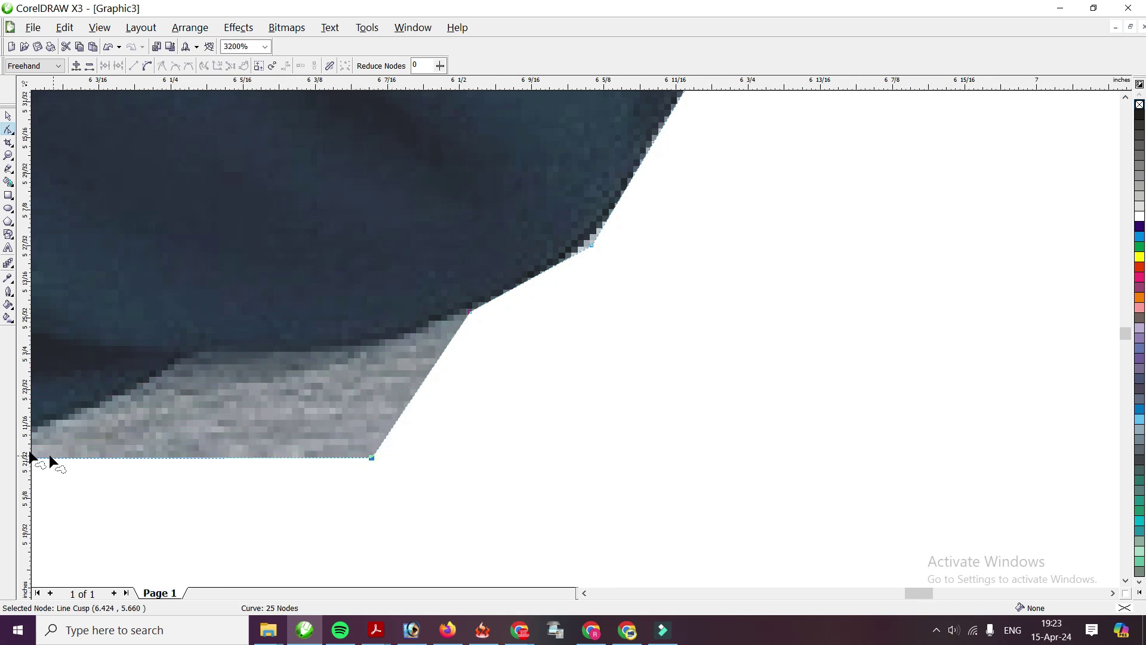
Add nodes under the elbow at about (6.41, 5.75) and on the bottom edge at (6.22, 5.66), moving the corner to (6.27, 5.75) inches.
double_click(402, 411)
left_click_drag(402, 410, 357, 350)
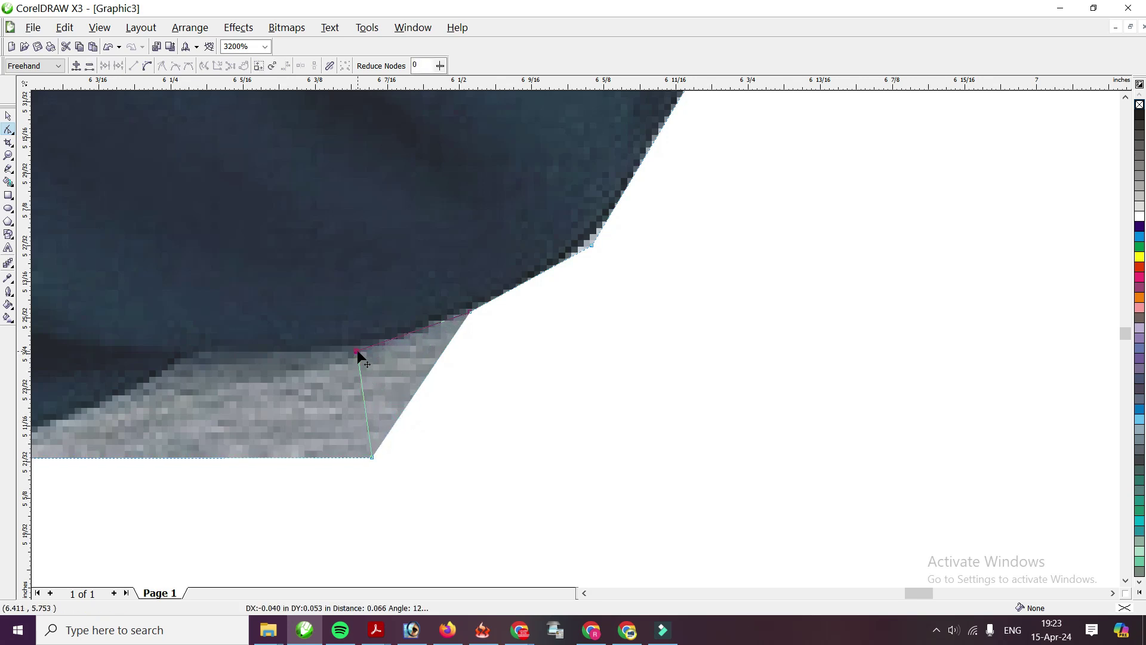
left_click(371, 457)
left_click(237, 459)
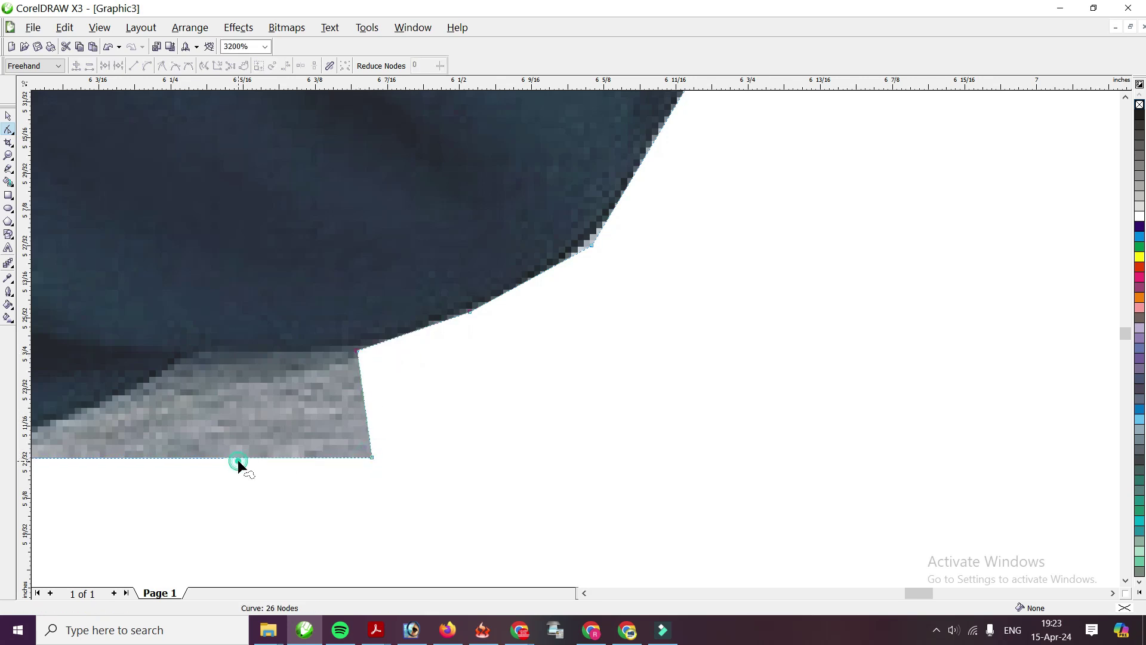
double_click(139, 458)
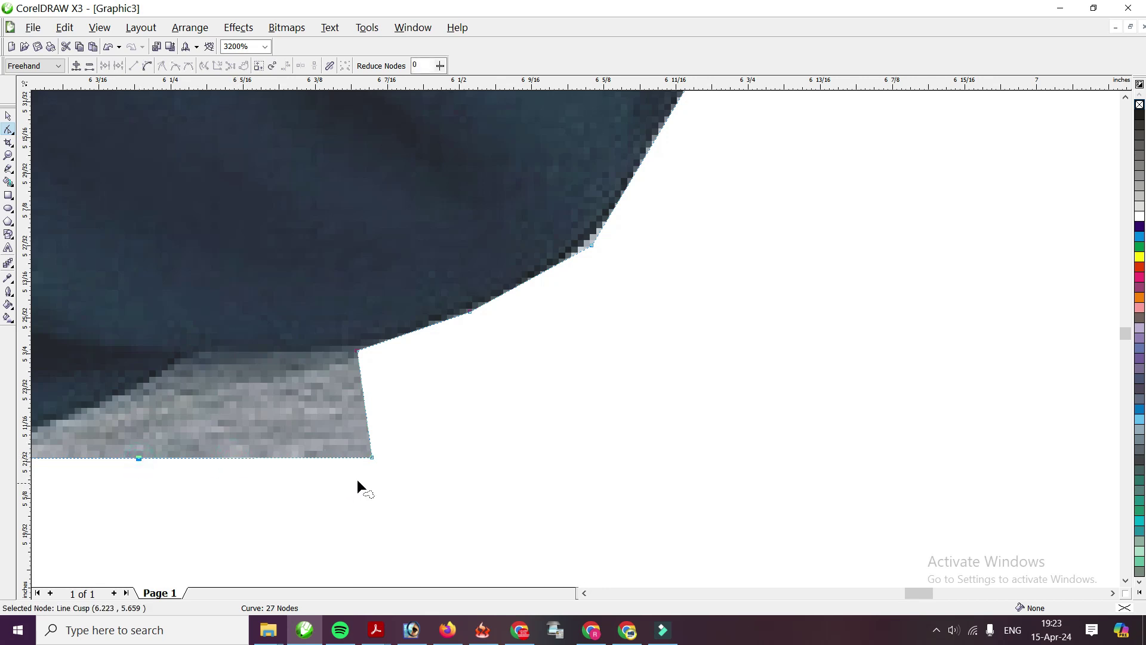
left_click_drag(372, 458, 188, 352)
scroll(687, 389, "down", 1)
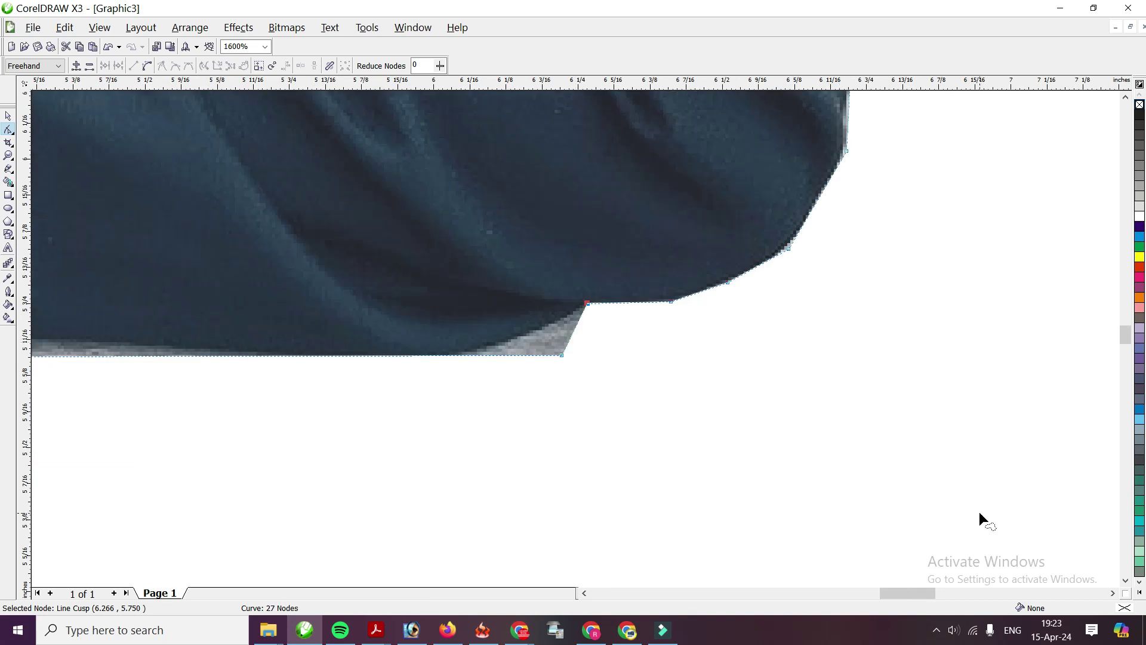
Add a node on the outline's bottom edge under the forearm, and move the neighbouring node to about (6.17, 5.70) inches.
double_click(468, 354)
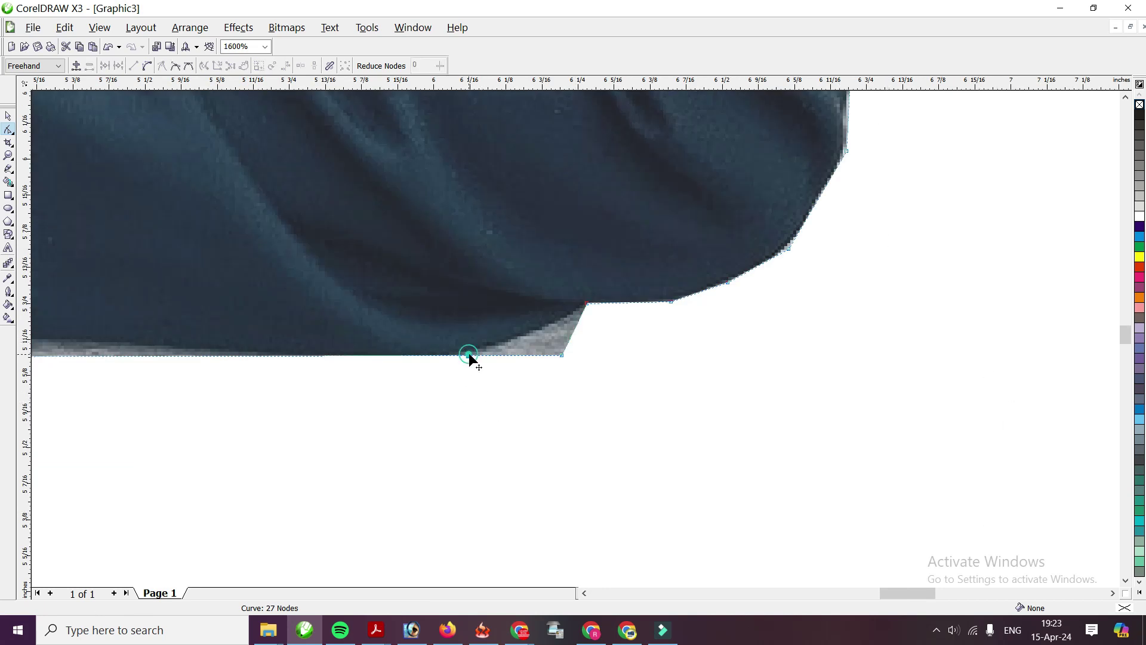
scroll(615, 333, "up", 1)
left_click_drag(635, 328, 571, 286)
scroll(472, 342, "down", 1)
Add outline nodes on the bench's lower edge at about (2.37, 5.65) inches and beside the bag, pulling the outline to (2.50, 5.94) inches.
scroll(471, 341, "down", 3)
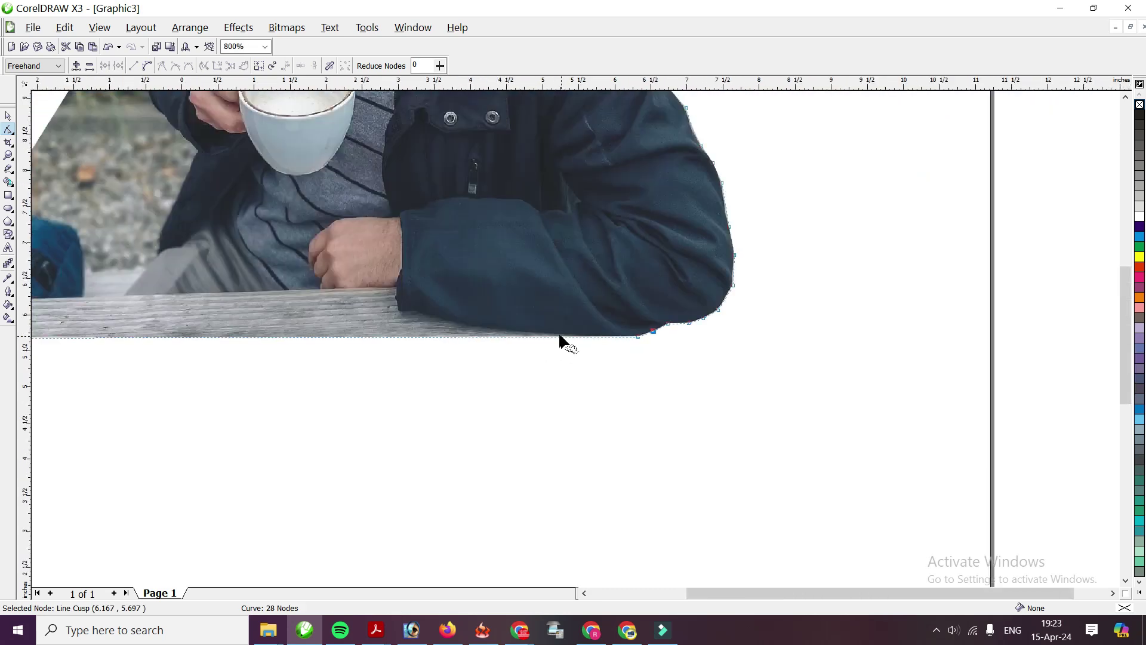
scroll(428, 336, "up", 1)
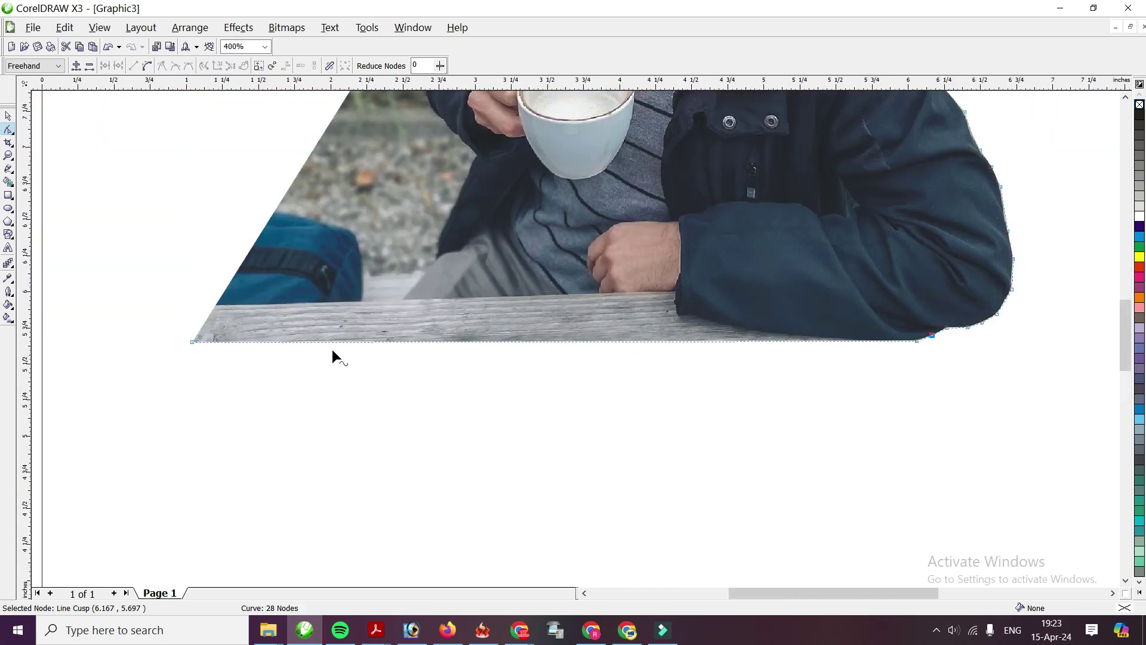
double_click(383, 341)
scroll(385, 345, "up", 1)
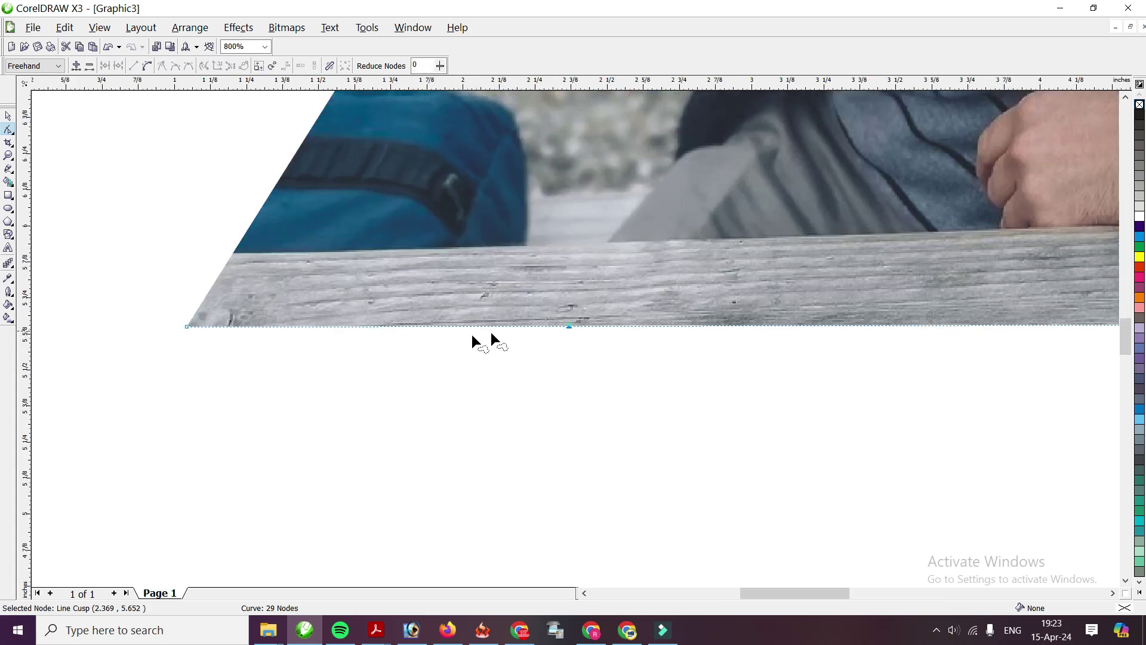
left_click(321, 113)
left_click_drag(188, 326, 606, 242)
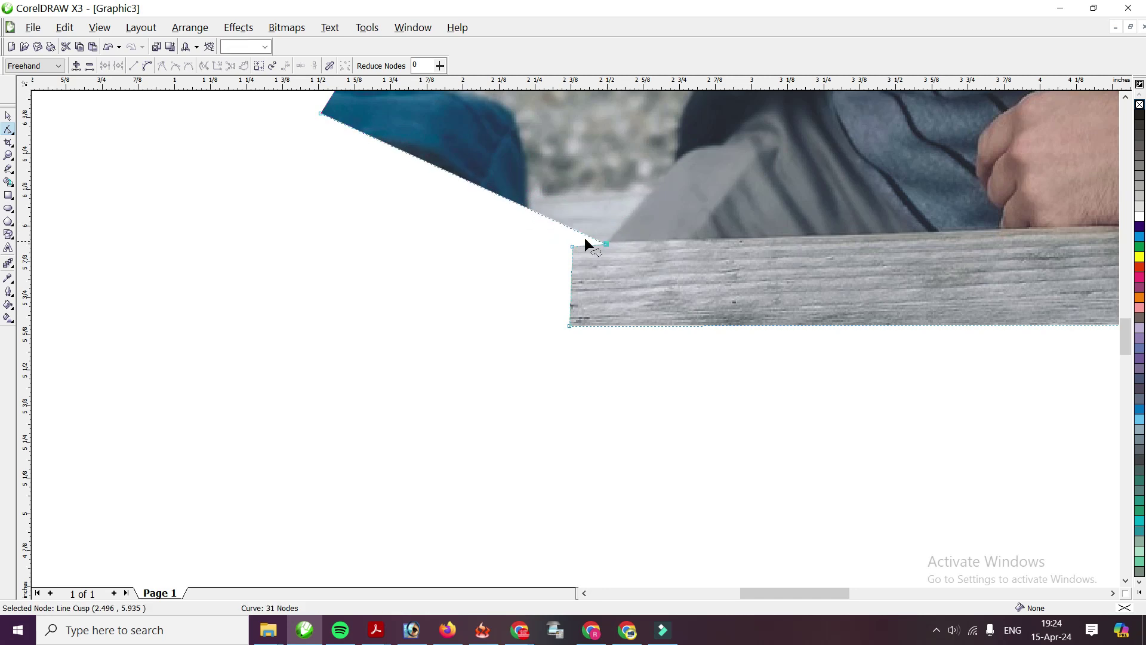
Add outline nodes at the knee, about (2.74, 6.22) inches, and at two points up the jacket's outer edge above it.
left_click_drag(528, 208, 671, 162)
scroll(672, 165, "up", 1)
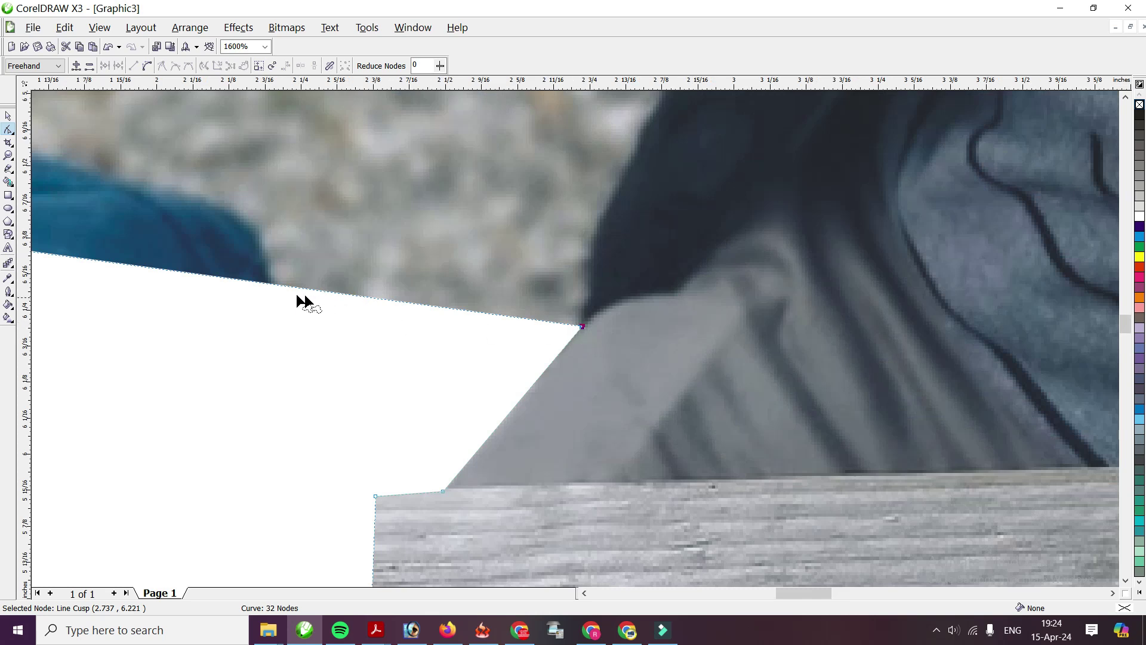
left_click(288, 287)
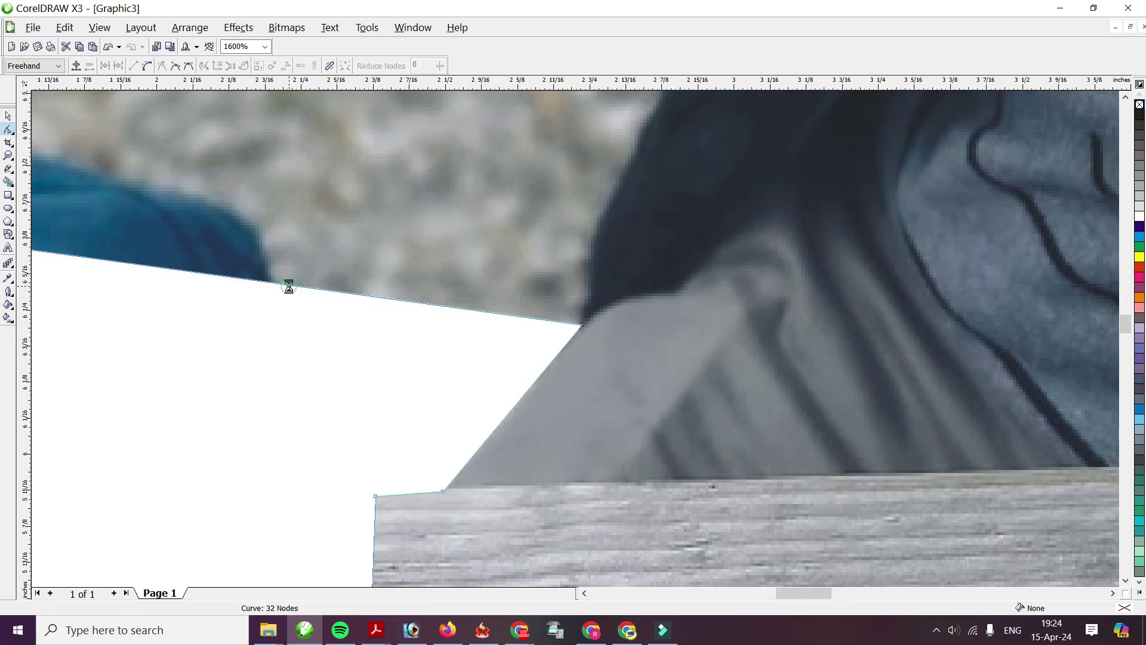
left_click_drag(289, 286, 589, 242)
left_click_drag(492, 238, 632, 153)
scroll(574, 339, "down", 1)
double_click(471, 328)
left_click_drag(466, 329, 516, 256)
double_click(516, 257)
Add outline nodes at the underside of the raised sleeve, about (3.01, 6.94) inches, and on its forearm edge at about (2.69, 7.28) inches.
double_click(499, 308)
left_click_drag(502, 310, 641, 196)
scroll(547, 337, "down", 3)
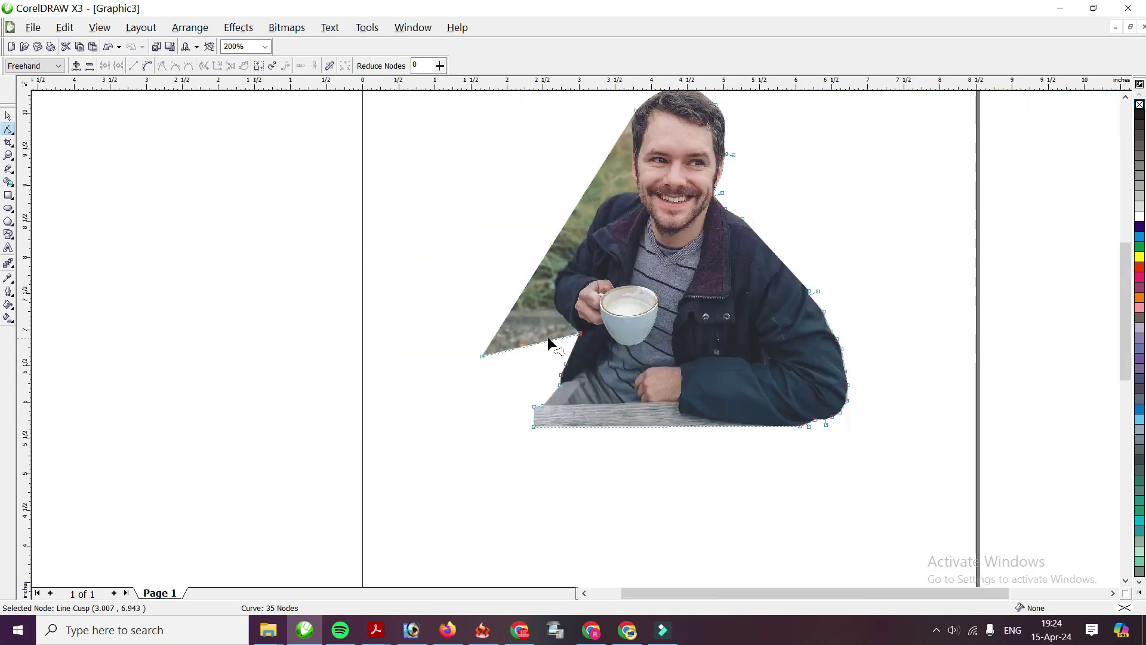
scroll(541, 360, "up", 3)
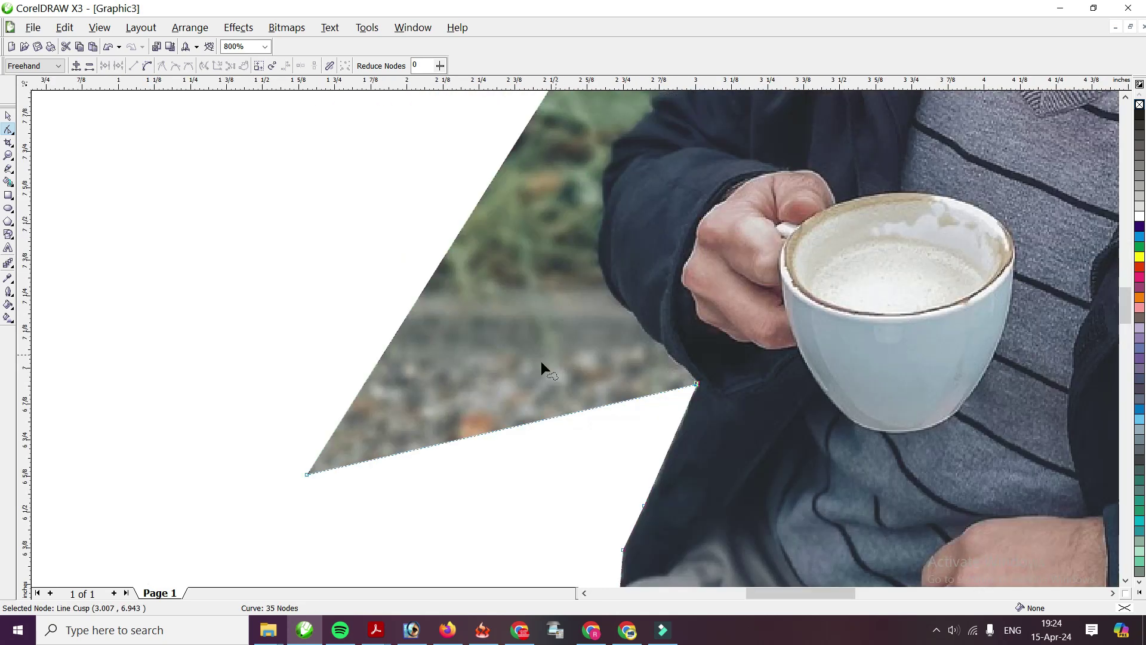
double_click(571, 414)
left_click_drag(575, 409, 606, 288)
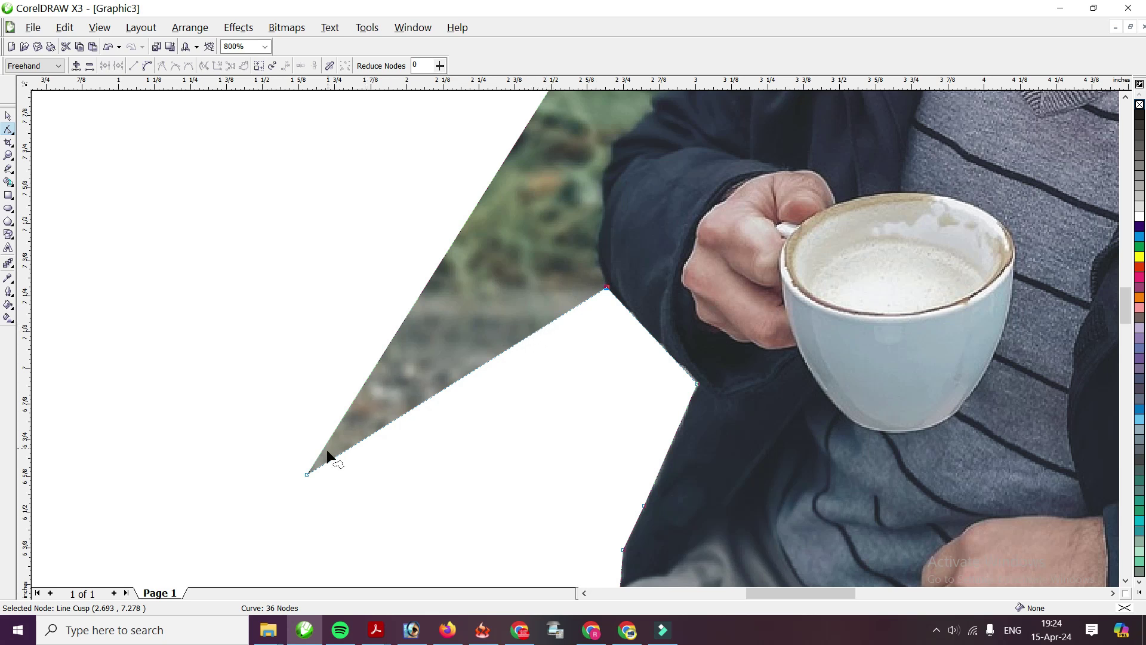
Move the outline's remaining lower corner up beside the raised sleeve, and add a node on the sleeve's edge at about (2.67, 7.37) inches.
left_click_drag(306, 472, 527, 161)
double_click(555, 205)
left_click_drag(555, 206, 599, 273)
scroll(575, 334, "up", 1)
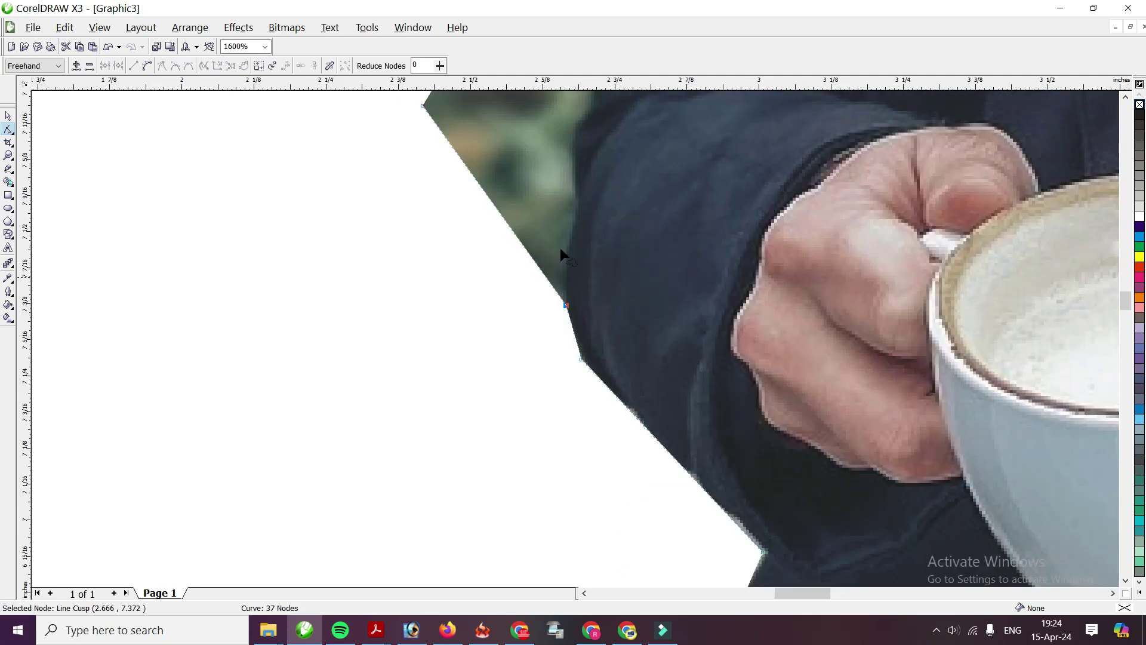
Add two outline nodes up the raised sleeve's outer edge, pulling the upper one to about (2.68, 7.68) inches.
double_click(529, 255)
left_click_drag(529, 256, 562, 195)
left_click(529, 170)
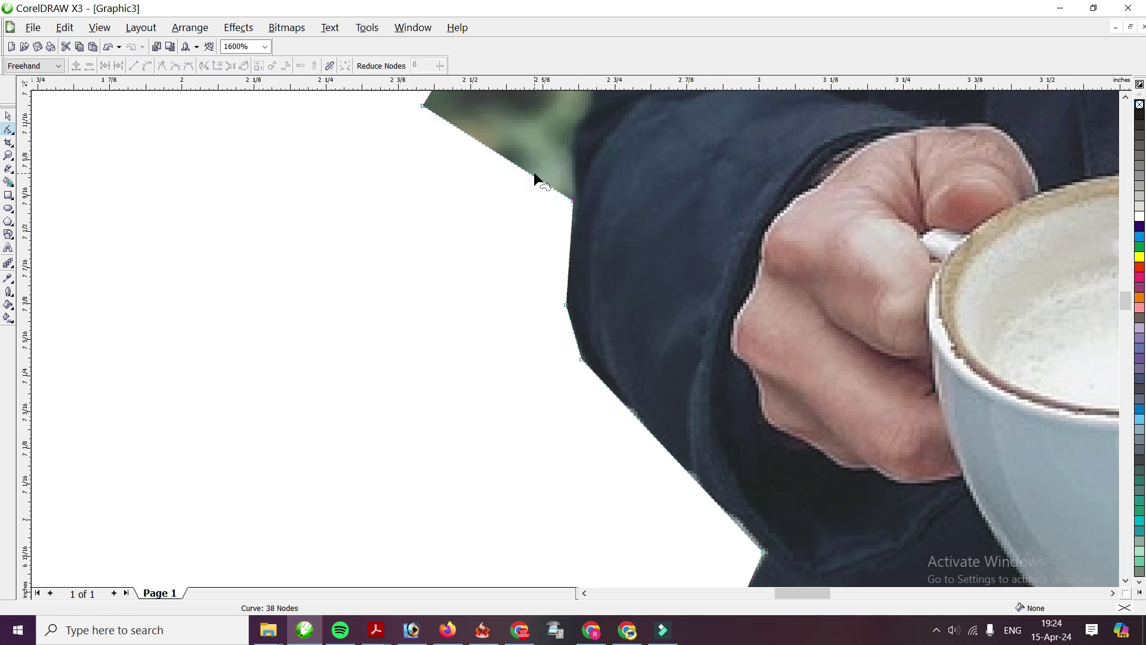
double_click(534, 174)
left_click_drag(539, 171, 575, 127)
scroll(583, 110, "down", 1)
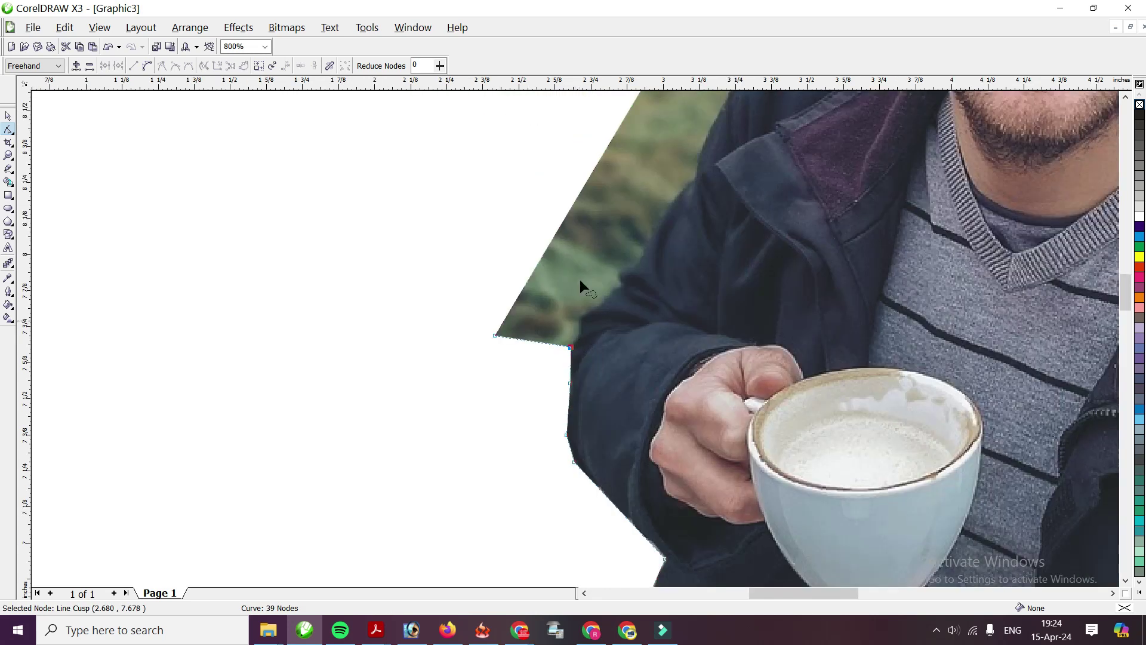
Add outline nodes around the sleeve's elbow fold and up the upper arm to about (2.93, 8.00) inches.
scroll(575, 341, "up", 1)
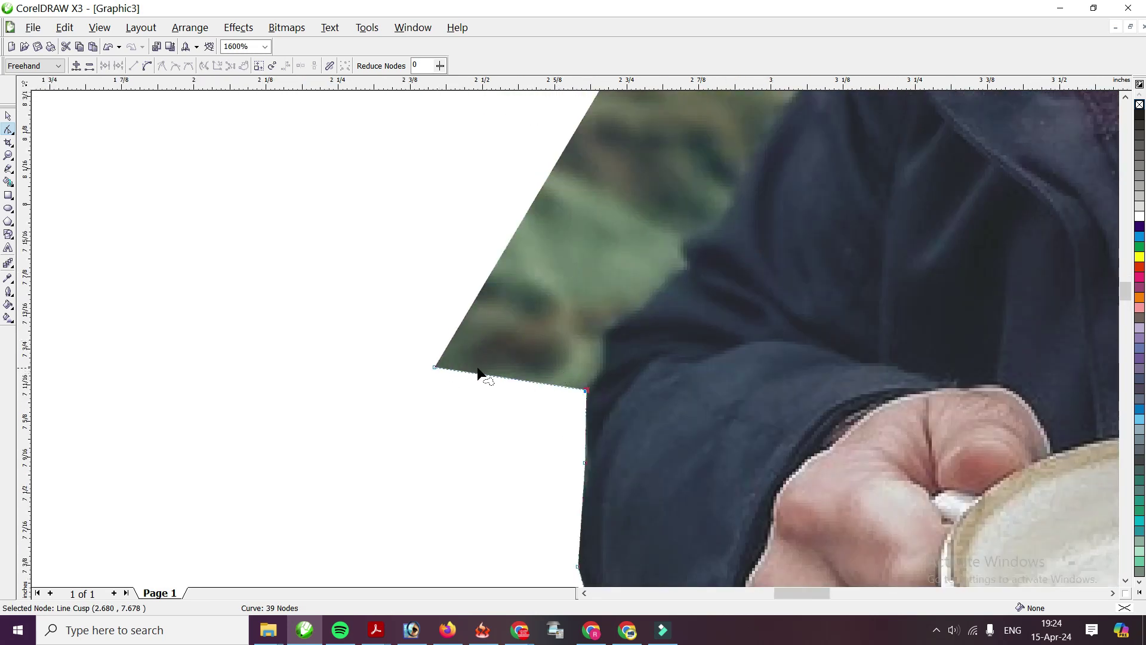
double_click(502, 377)
left_click_drag(501, 377, 729, 203)
double_click(578, 335)
double_click(612, 308)
double_click(654, 253)
scroll(720, 232, "down", 1)
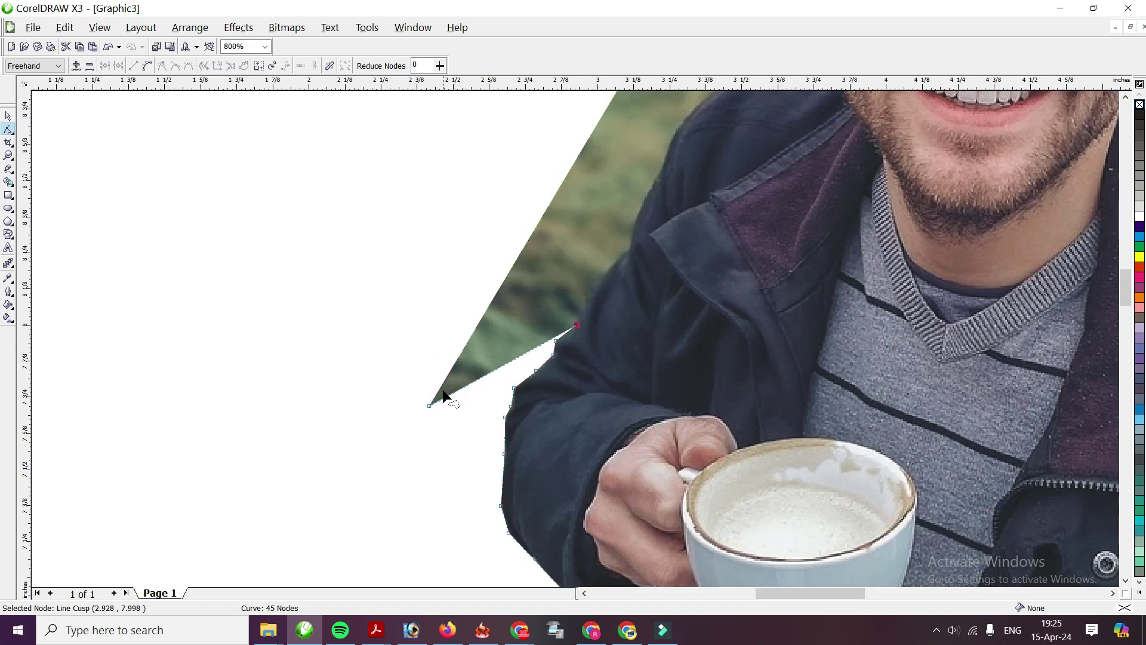
Move the outline's leftover corner onto the upper arm at about (2.99, 8.15) inches, and add a node at about (3.11, 8.27) inches.
left_click_drag(429, 404, 594, 280)
scroll(642, 246, "down", 1)
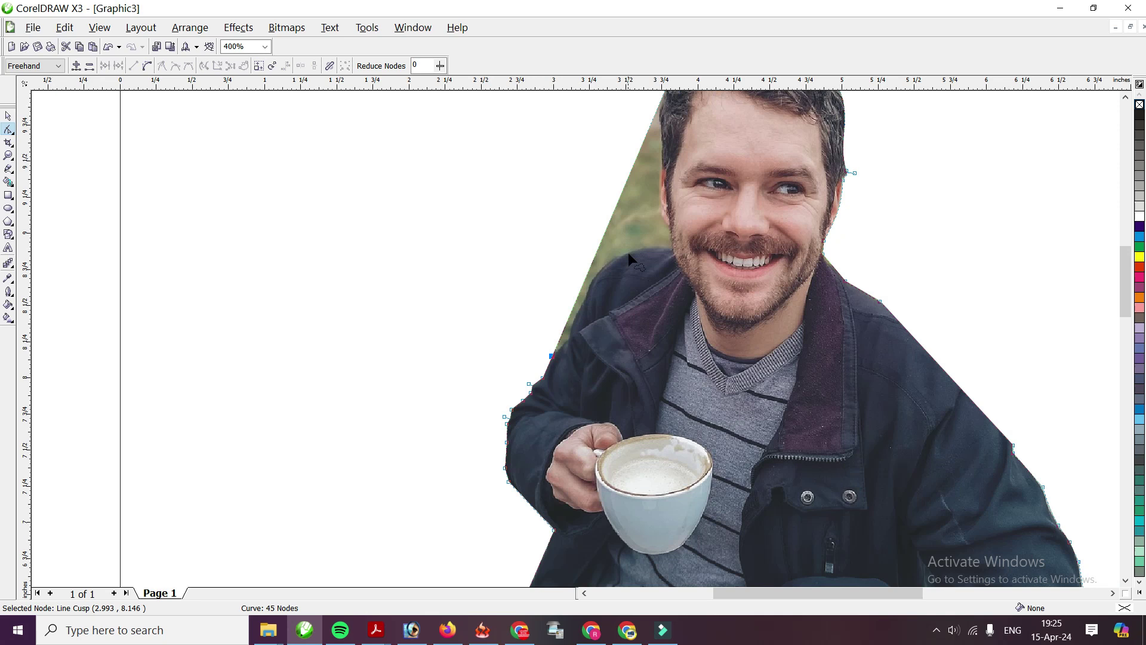
scroll(575, 338, "up", 2)
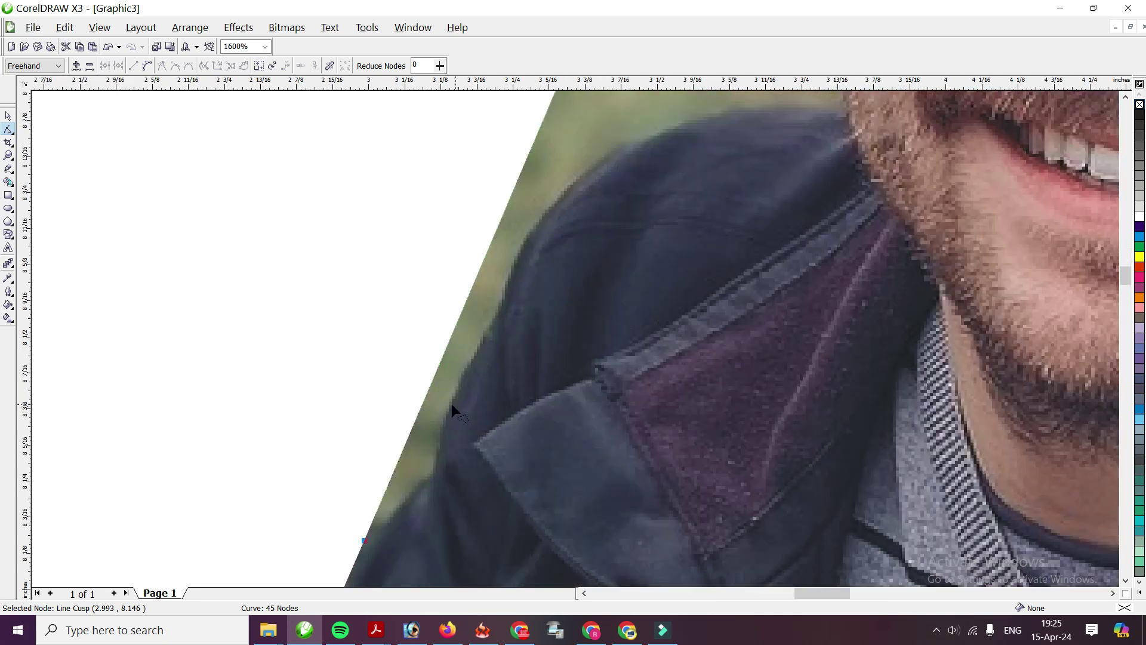
left_click_drag(401, 454, 431, 471)
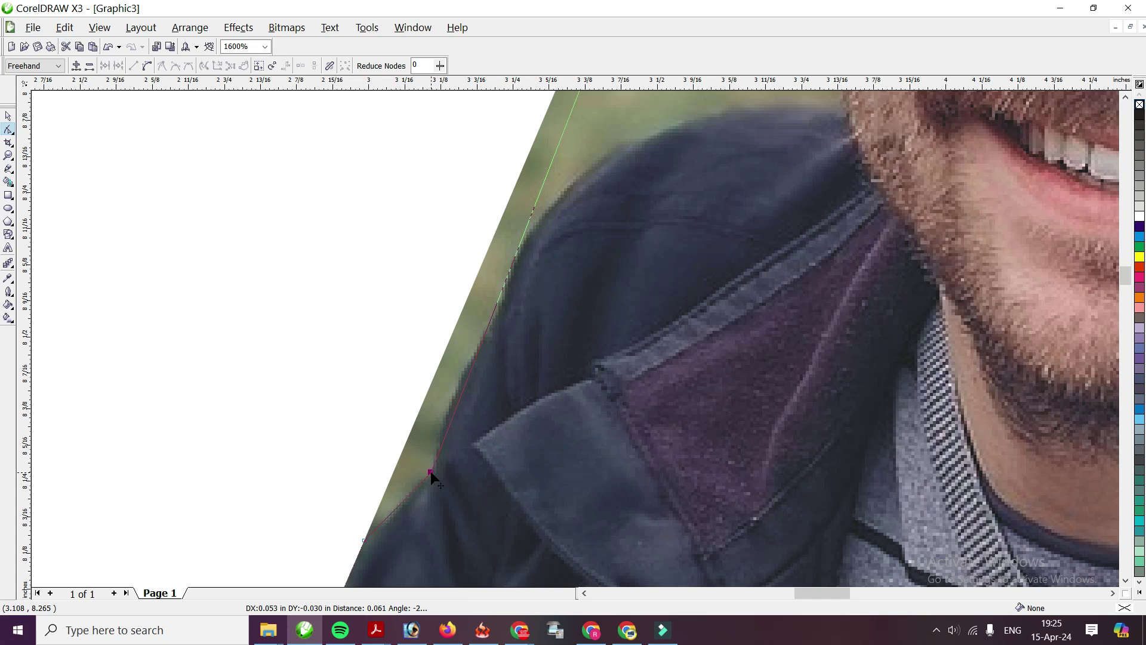
right_click(486, 328)
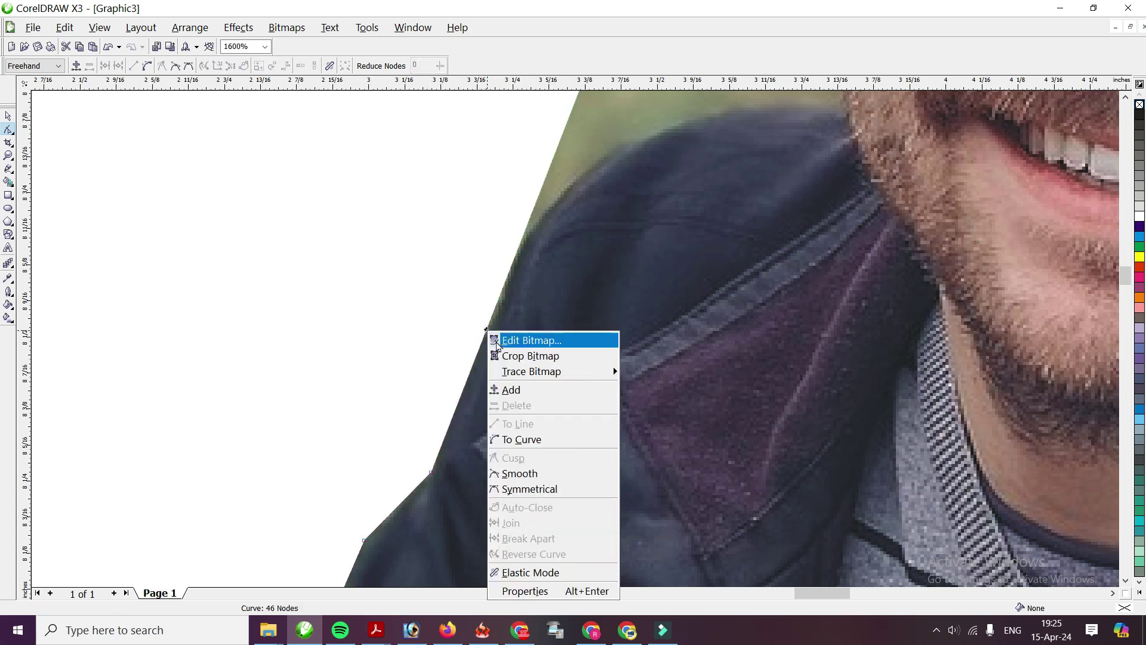
left_click(527, 445)
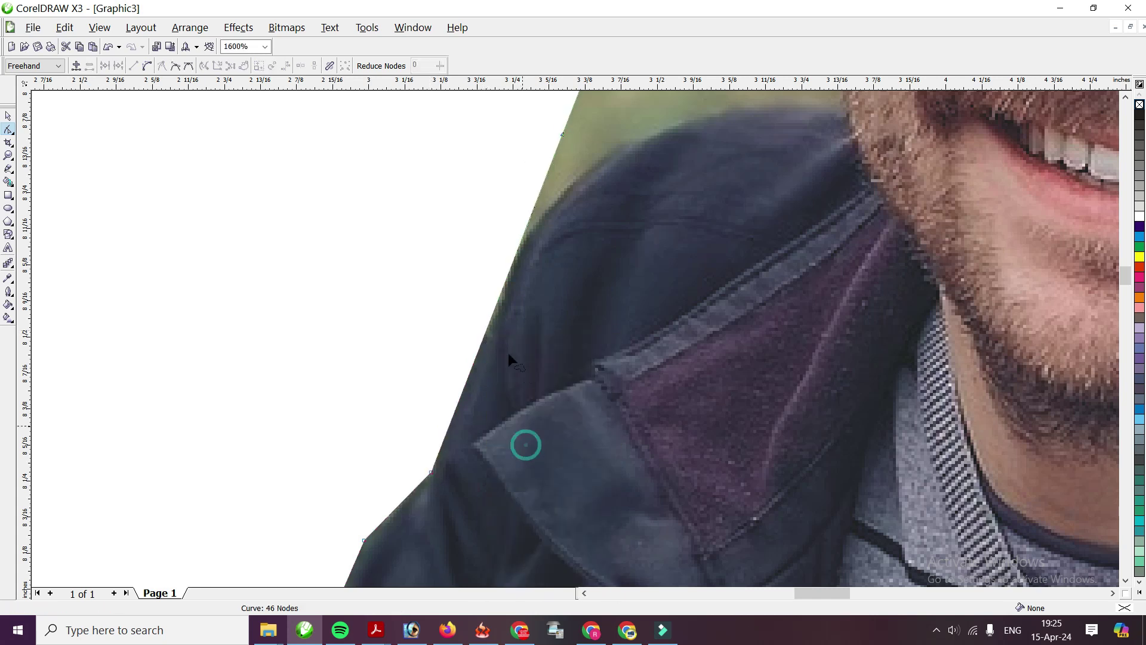
right_click(486, 332)
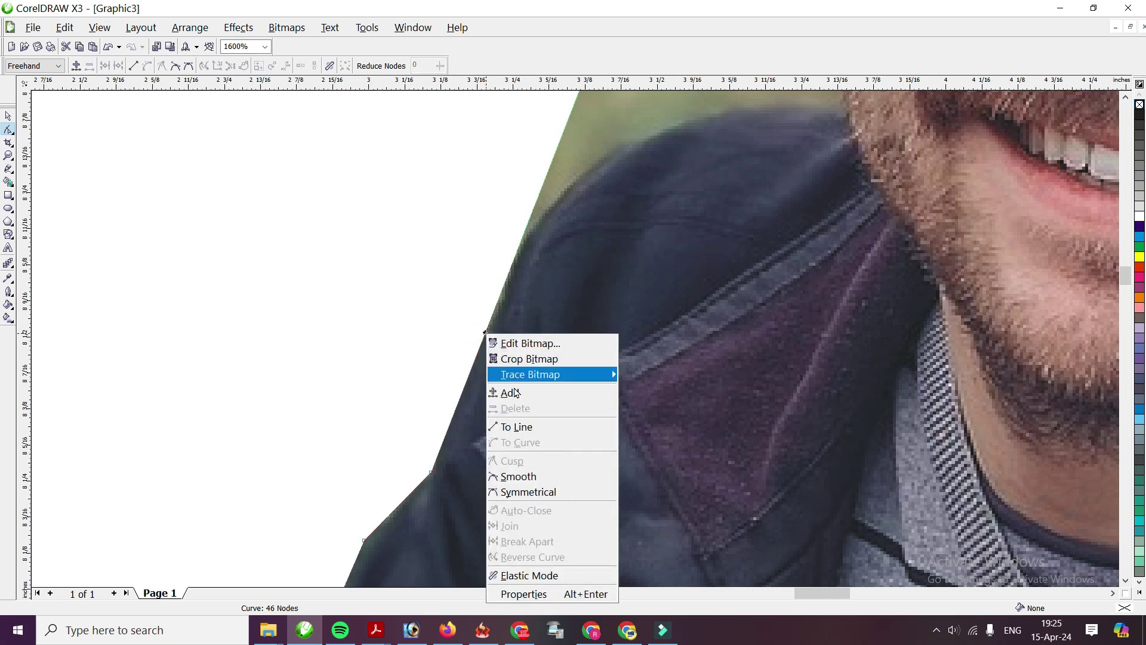
left_click(529, 428)
left_click_drag(485, 338, 496, 326)
Add an outline node beside the shoulder at about (3.31, 8.77) inches and convert the segment below it to a curve along the jacket.
scroll(594, 296, "down", 1)
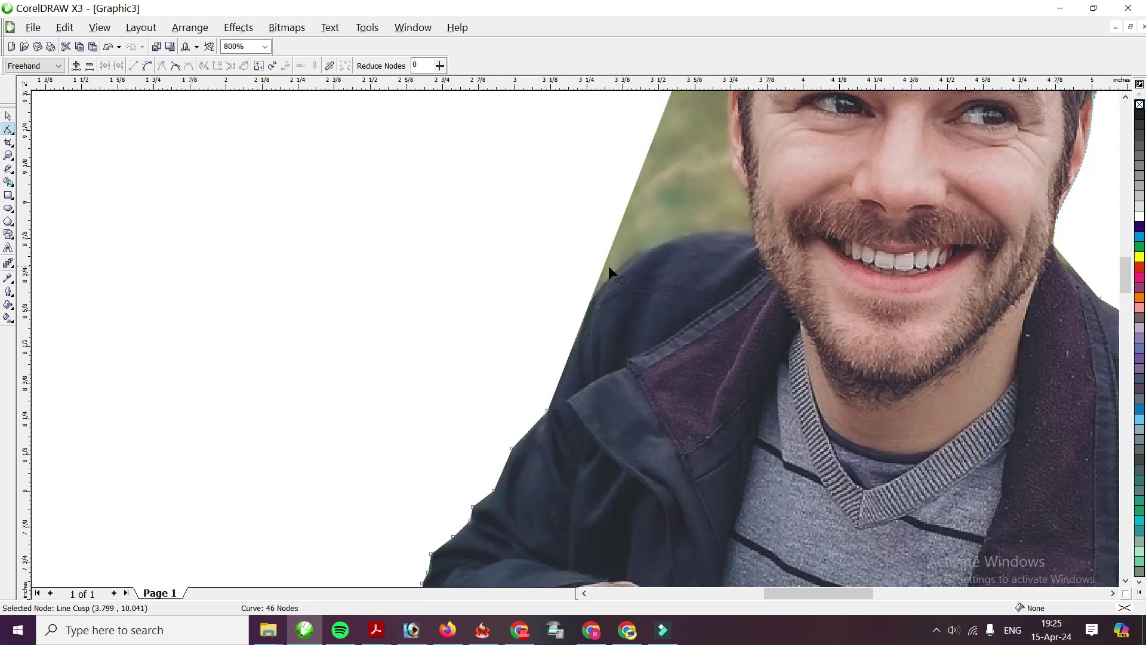
double_click(603, 268)
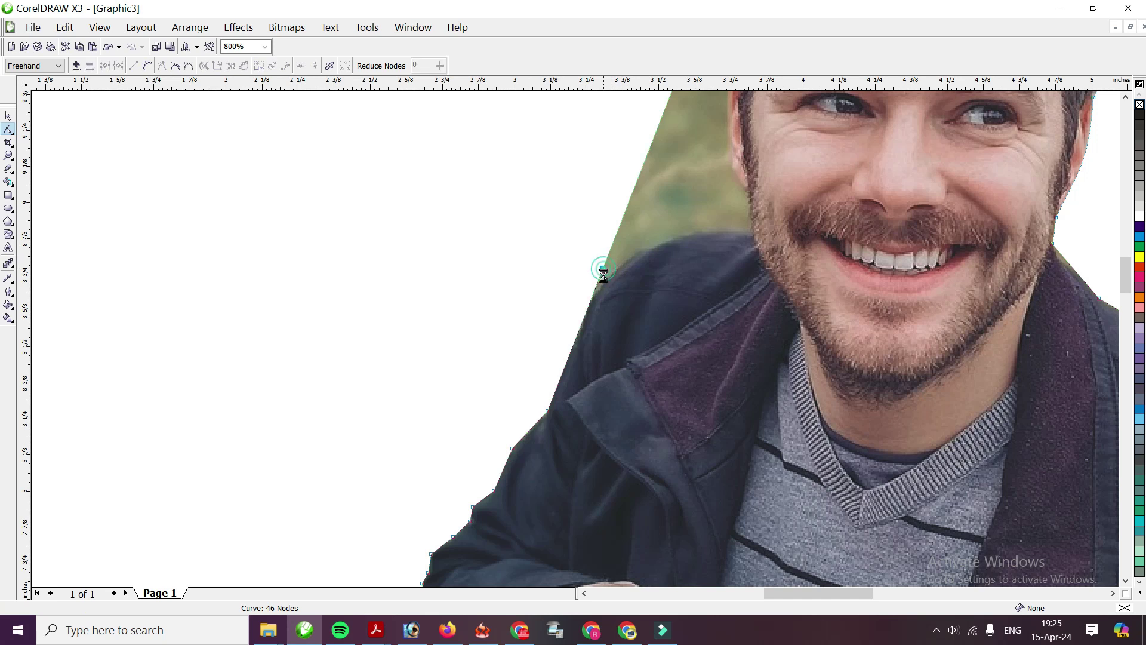
right_click(578, 336)
left_click(620, 442)
left_click(582, 320)
left_click_drag(585, 318, 570, 353)
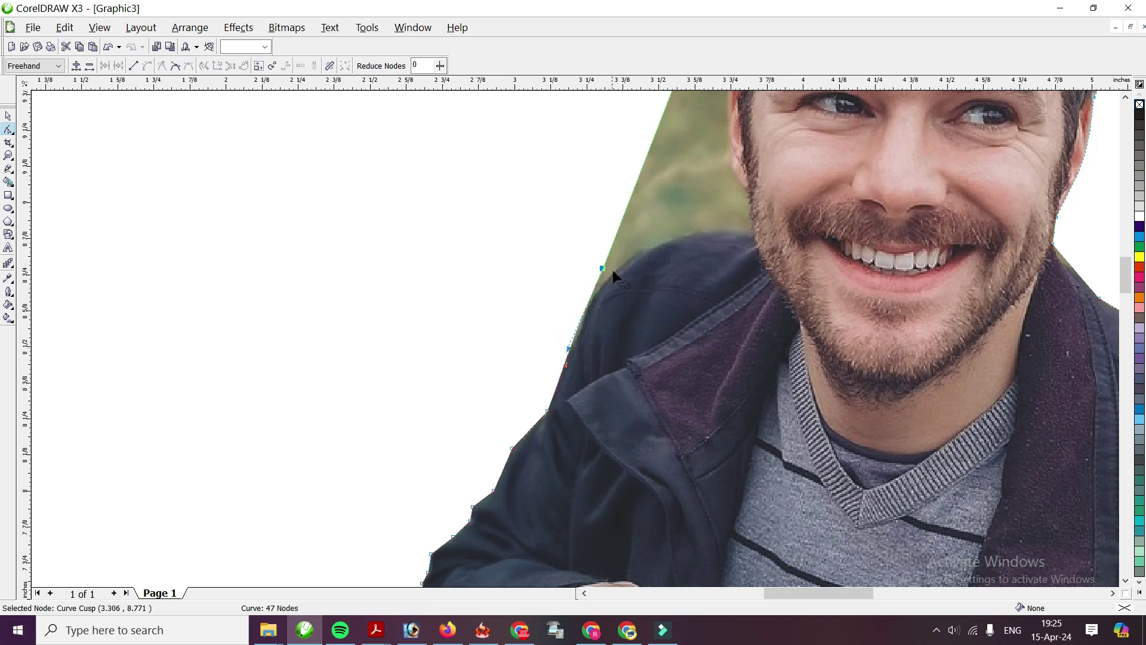
Add a node on the shoulder's curved segment and move the node above it to about (3.39, 8.83) inches.
double_click(594, 291)
left_click_drag(602, 270, 627, 252)
scroll(604, 311, "down", 1)
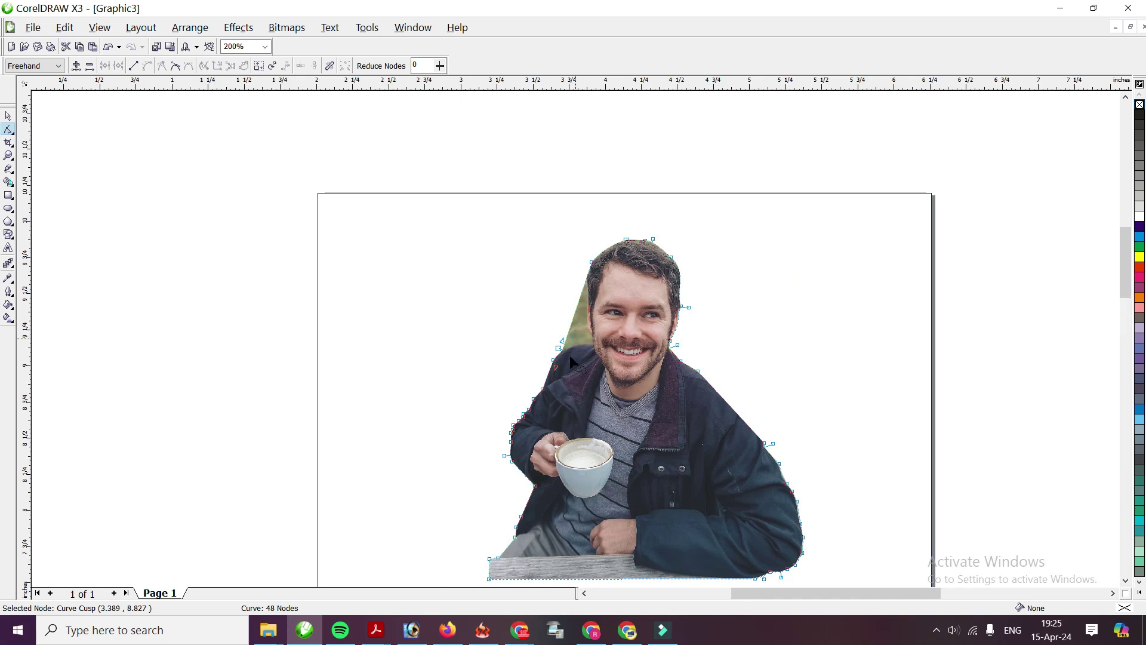
Pull a new outline node to where the shoulder meets the beard, about (3.81, 8.89) inches, and curve the segment along the shoulder's top.
scroll(548, 333, "up", 2)
left_click(514, 278)
left_click_drag(504, 300, 616, 318)
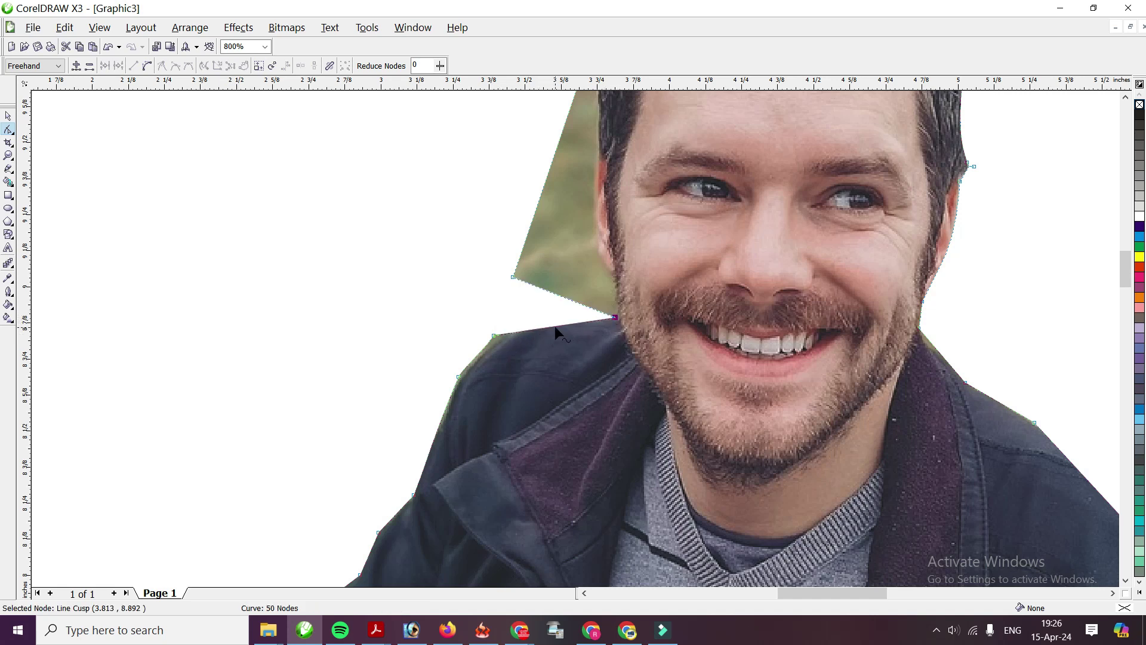
right_click(556, 332)
left_click(584, 438)
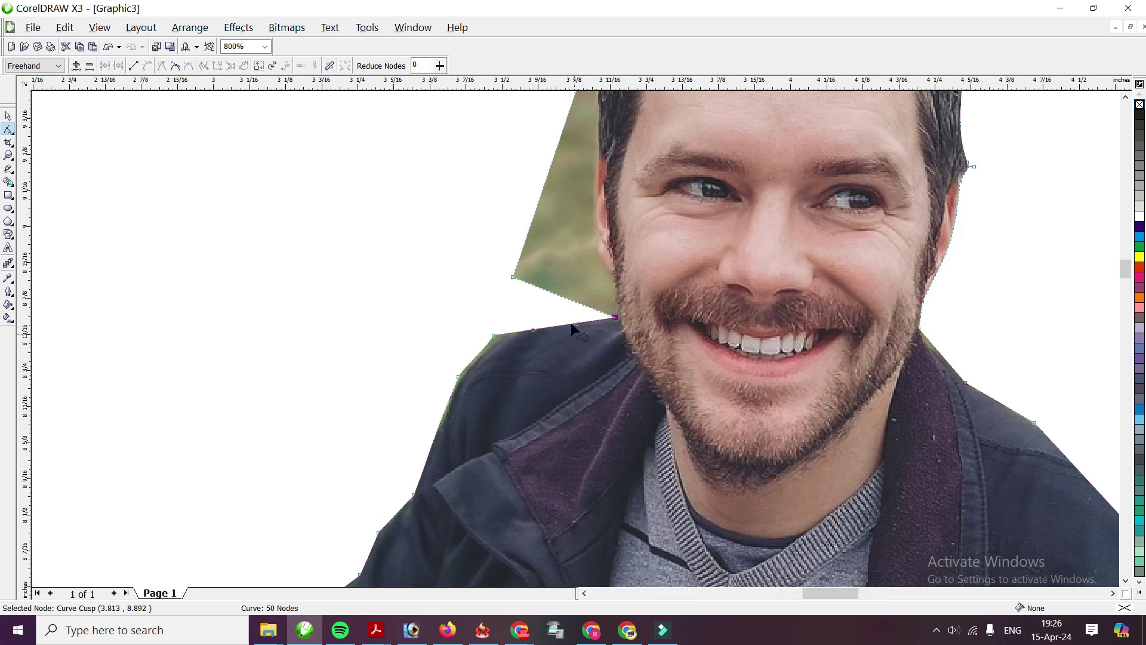
scroll(572, 328, "up", 1)
left_click_drag(601, 303, 604, 284)
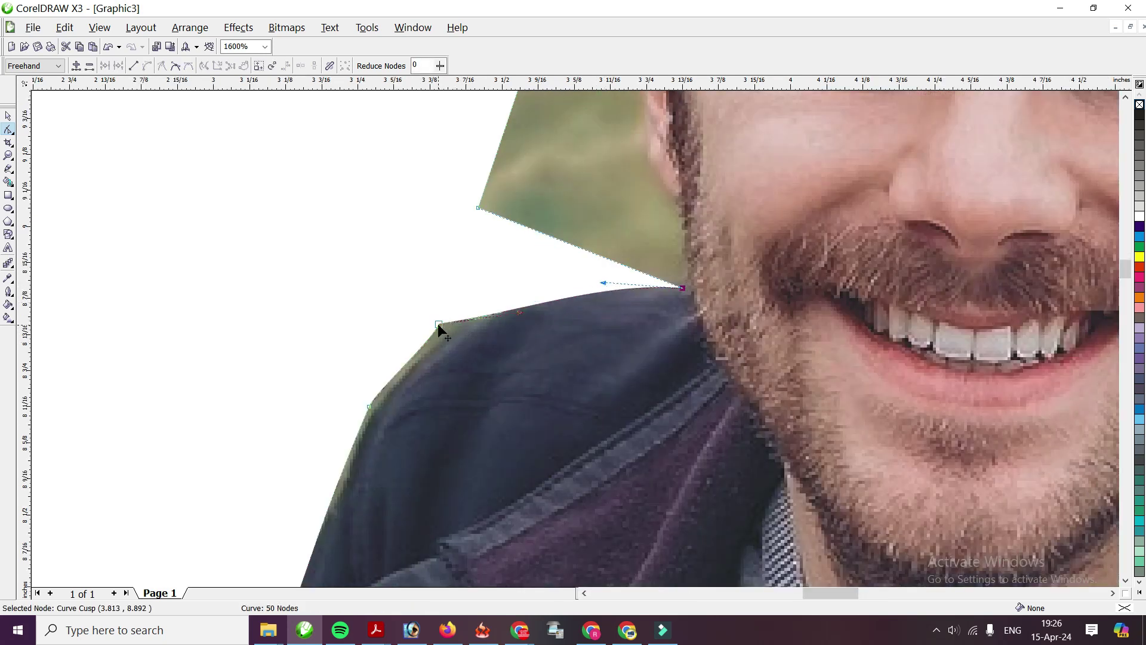
Round the outline's shoulder corner by adding nodes on both sides, removing the corner node and fitting the curve to the jacket.
double_click(412, 355)
left_click(439, 323)
left_click(462, 317)
left_click(445, 324)
left_click_drag(440, 327, 446, 333)
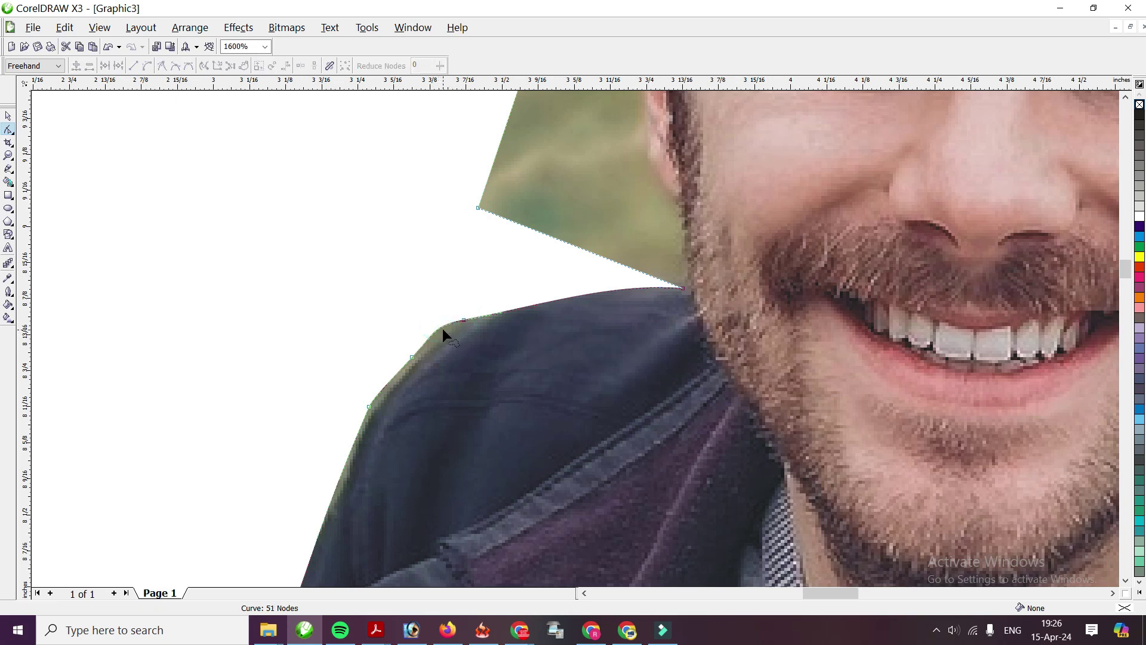
left_click_drag(441, 321, 446, 327)
left_click_drag(441, 325, 449, 328)
scroll(598, 334, "down", 1)
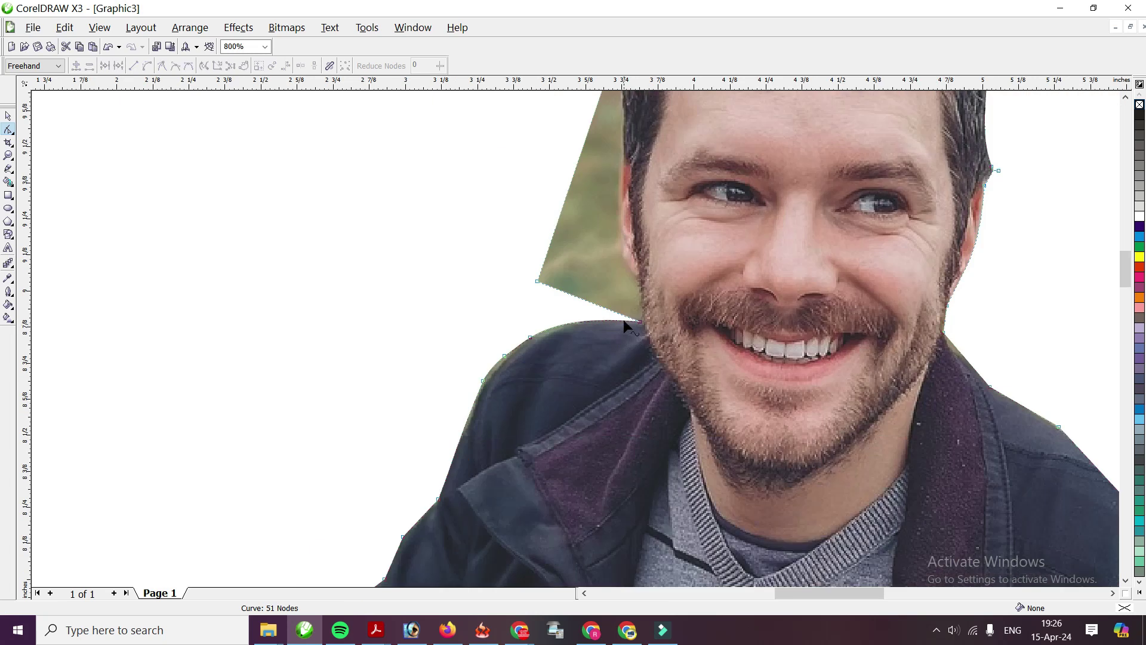
Add outline nodes up the beard's edge and around the earlobe, pulling the outline to the ear at about (3.74, 9.21) inches.
scroll(576, 338, "up", 1)
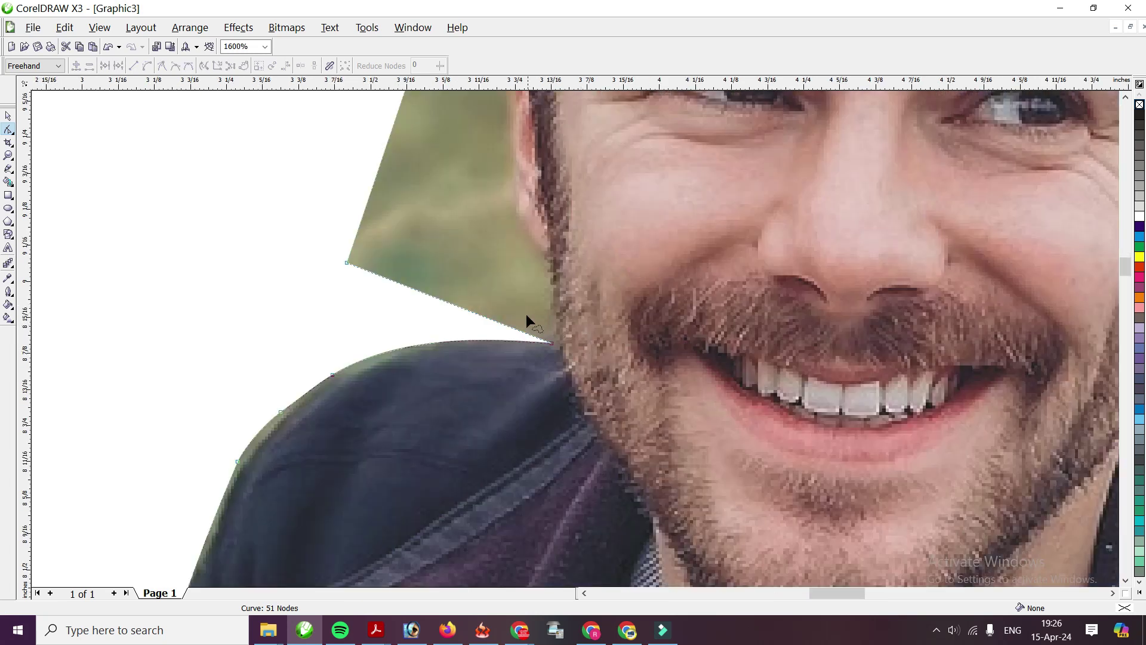
double_click(483, 314)
left_click_drag(483, 314, 507, 158)
double_click(496, 261)
left_click(482, 243)
double_click(482, 245)
double_click(474, 224)
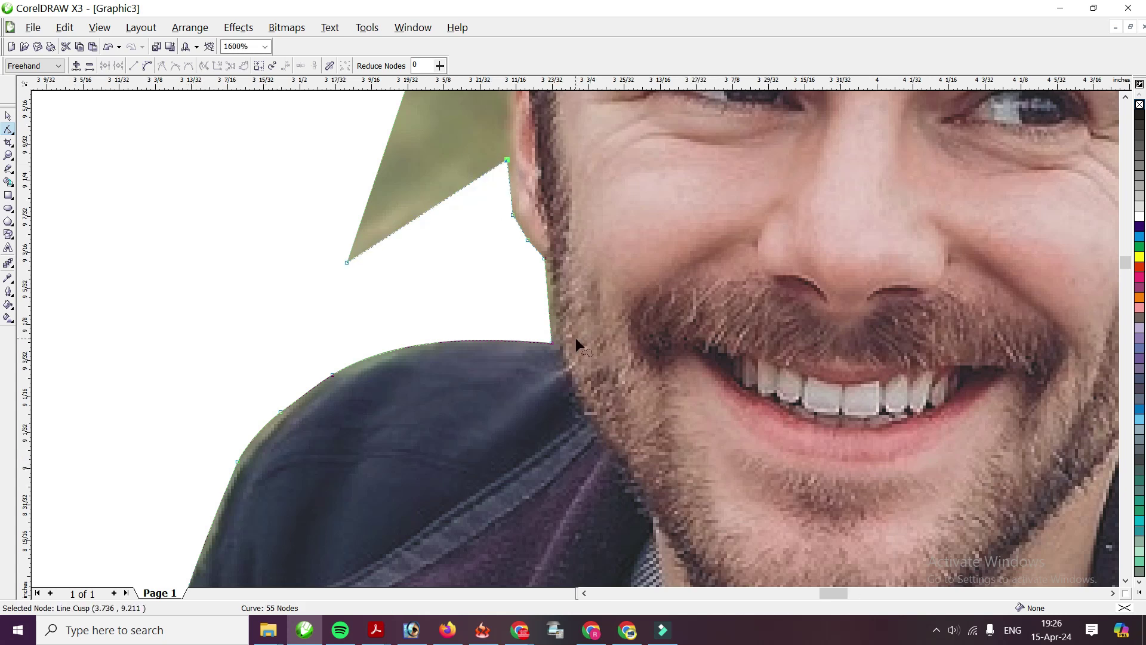
Move the outline's remaining background corner to the upper ear at about (3.73, 9.34) inches.
scroll(576, 338, "up", 1)
scroll(561, 277, "down", 1)
left_click_drag(413, 385, 568, 202)
scroll(575, 338, "down", 1)
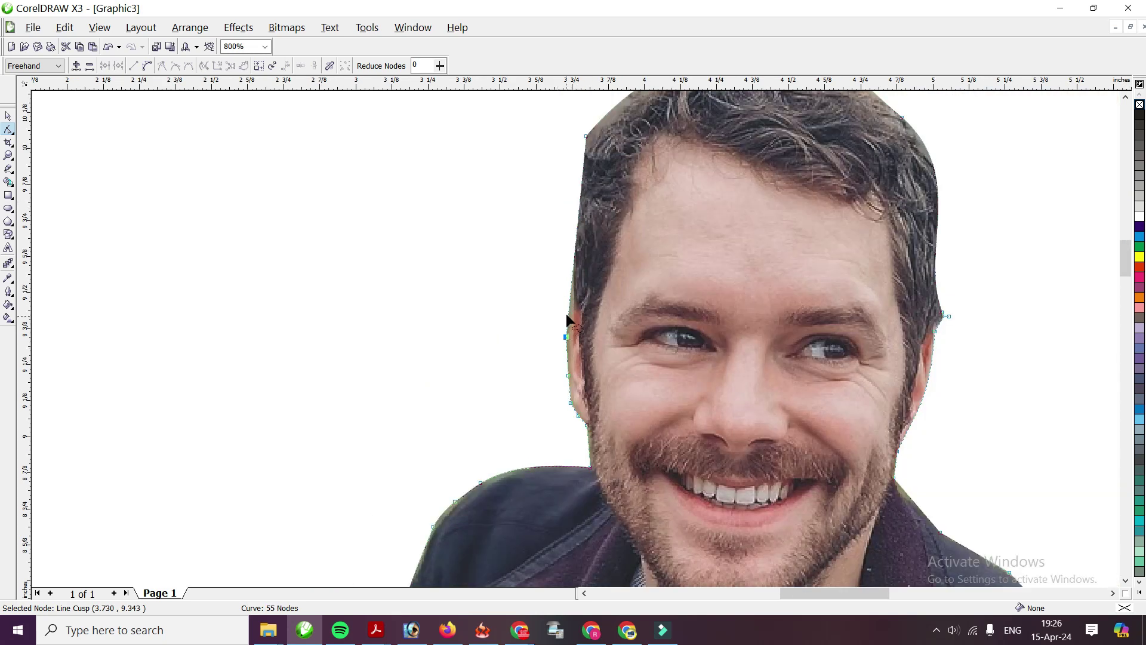
Add outline nodes along the top of the ear at about (3.74, 9.40) inches and (3.75, 9.44) inches.
scroll(579, 325, "up", 2)
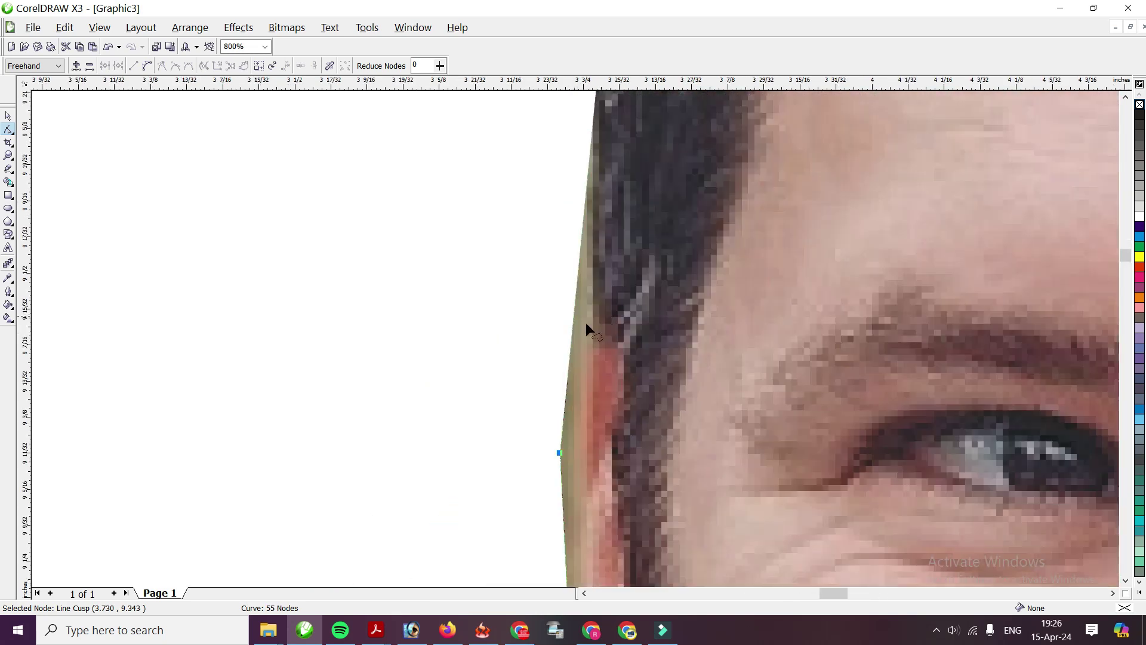
left_click(568, 400)
mouse_move(568, 396)
left_mouse_down()
mouse_move(579, 393)
mouse_move(572, 385)
left_mouse_up()
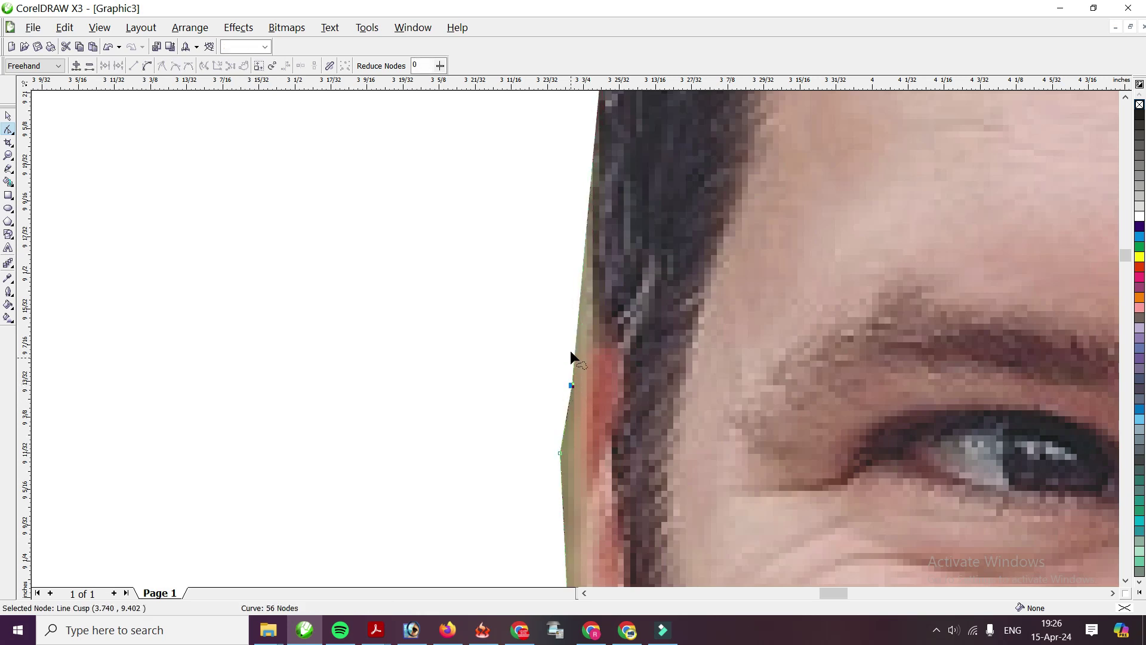
double_click(574, 342)
left_click_drag(575, 342, 589, 342)
scroll(587, 325, "down", 1)
scroll(568, 323, "down", 1)
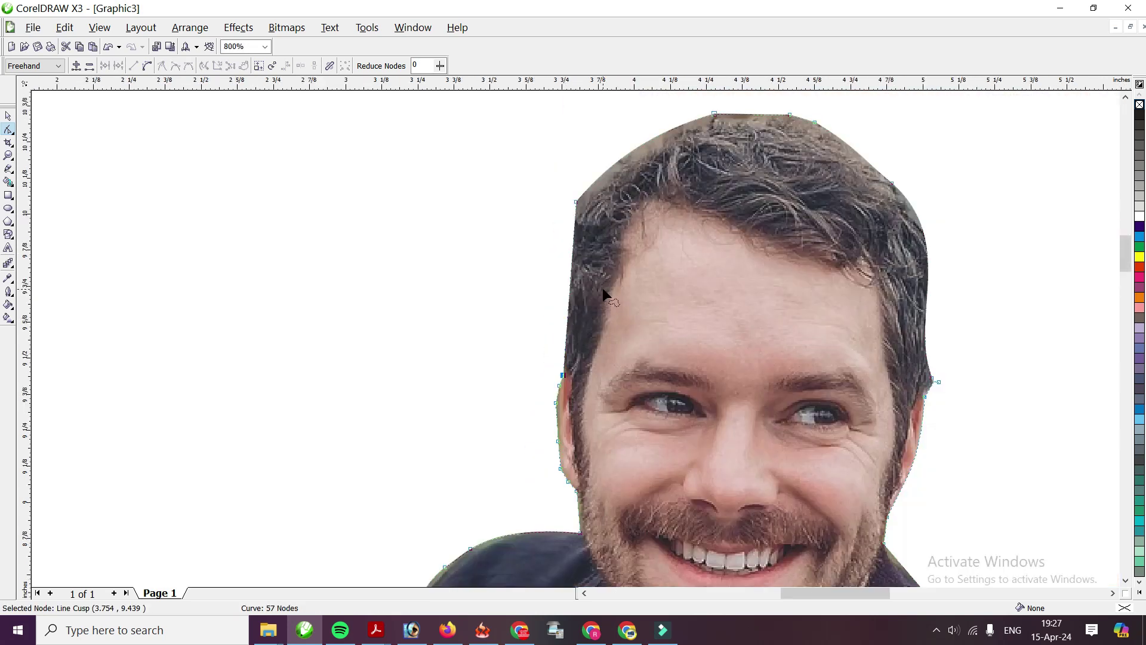
Round the outline's corner at the hair by adding a node on each side, curving the segment and removing the corner node.
scroll(551, 281, "up", 1)
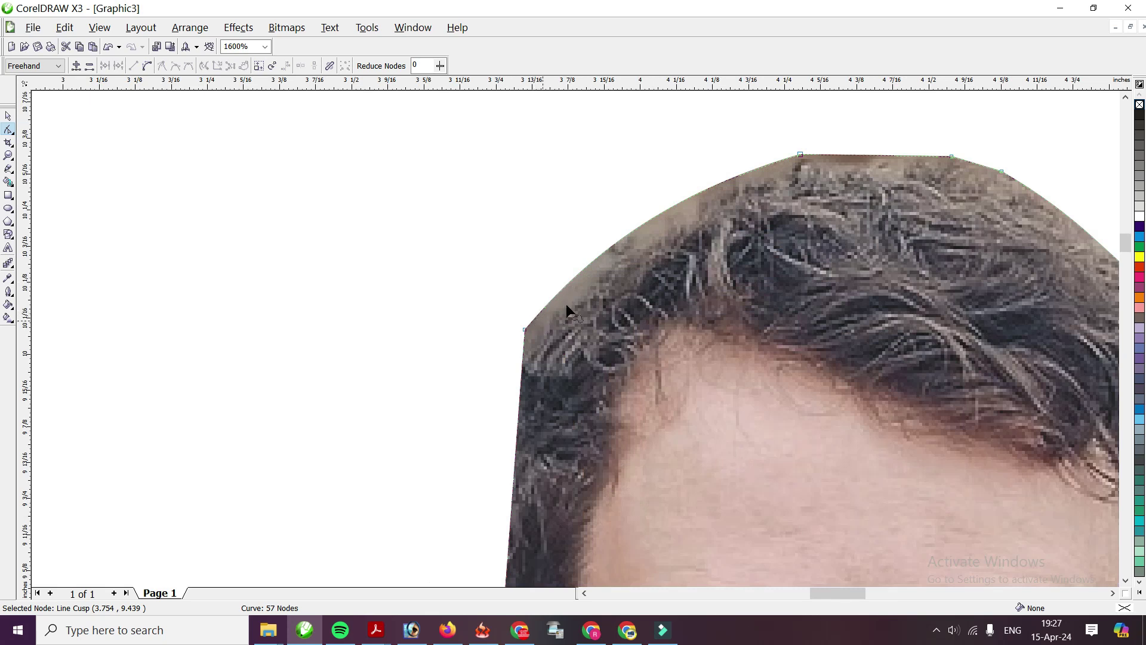
double_click(567, 283)
double_click(521, 370)
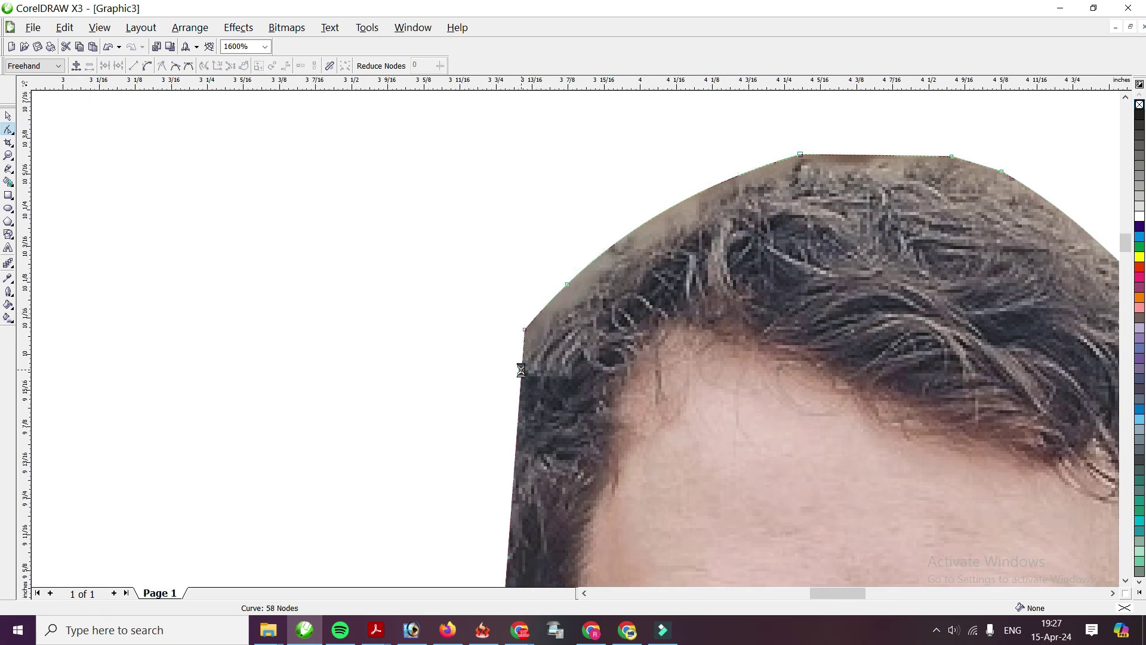
right_click(525, 327)
left_click(568, 437)
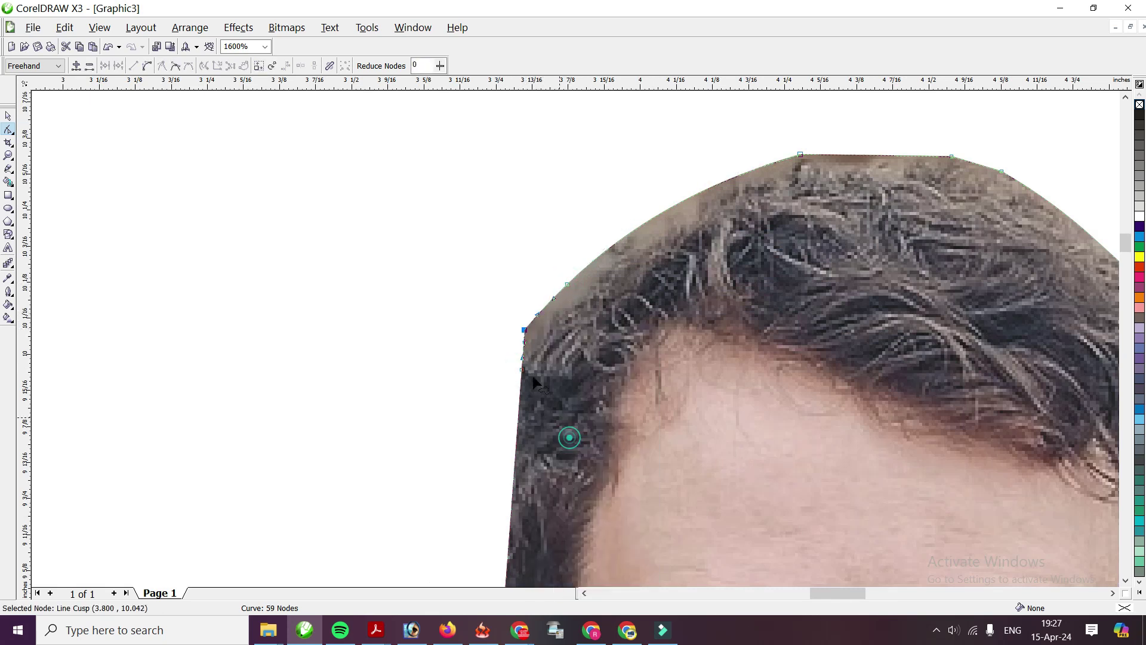
double_click(526, 328)
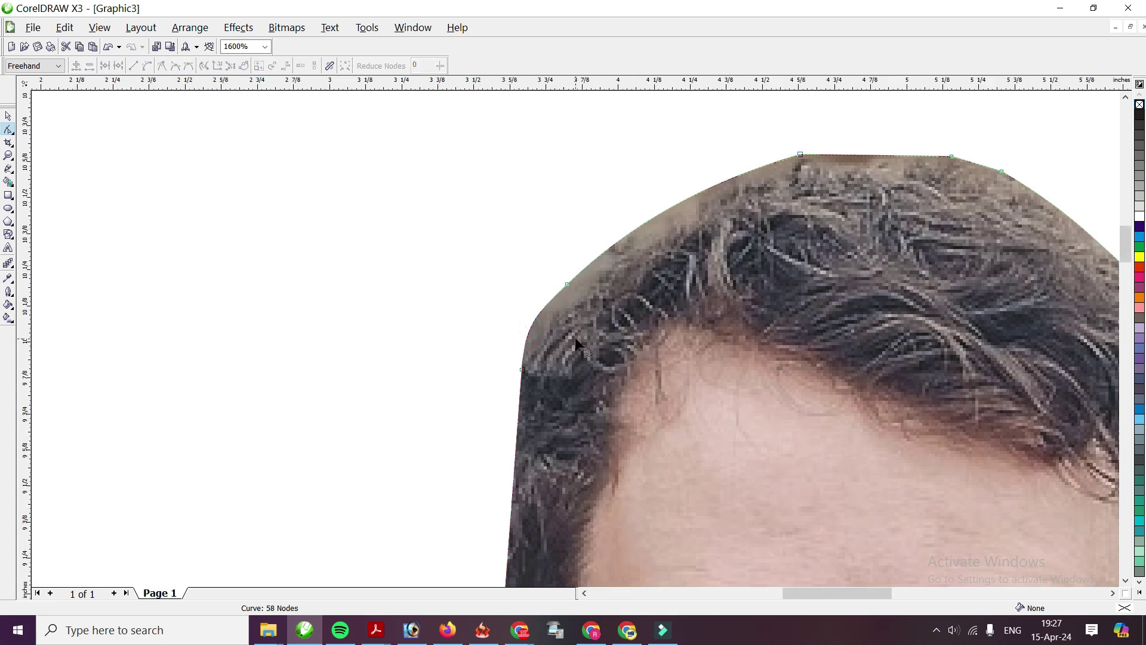
Leave node editing and move the cut-out man sideways so he is centred at about (3.46, 8.00) inches.
scroll(478, 305, "down", 2)
left_click(9, 116)
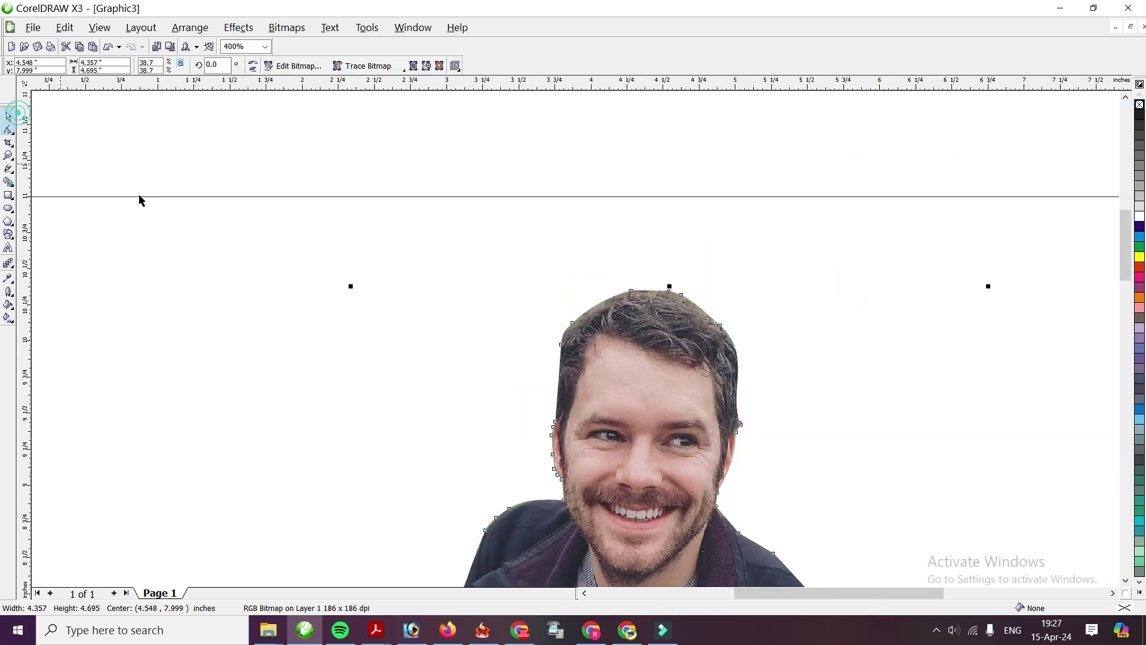
scroll(670, 410, "down", 2)
left_click(434, 425)
scroll(553, 340, "up", 1)
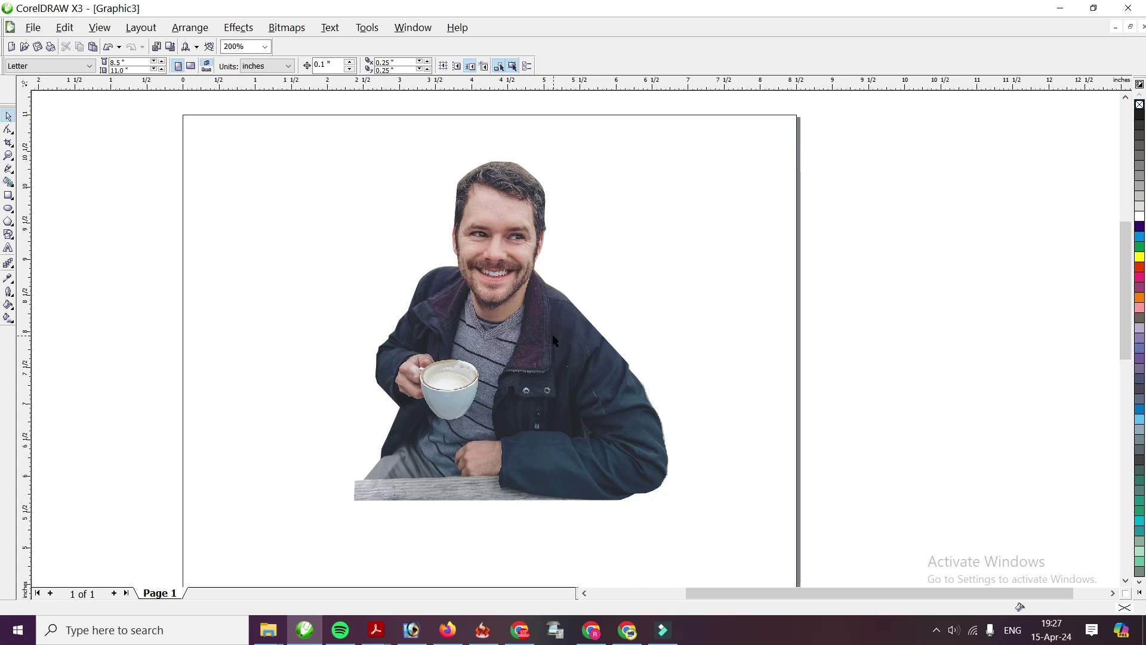
left_click_drag(550, 334, 471, 333)
Draw a rectangle about 5.42 by 4.58 inches beside the man, fill it yellow and deselect it.
left_click(8, 195)
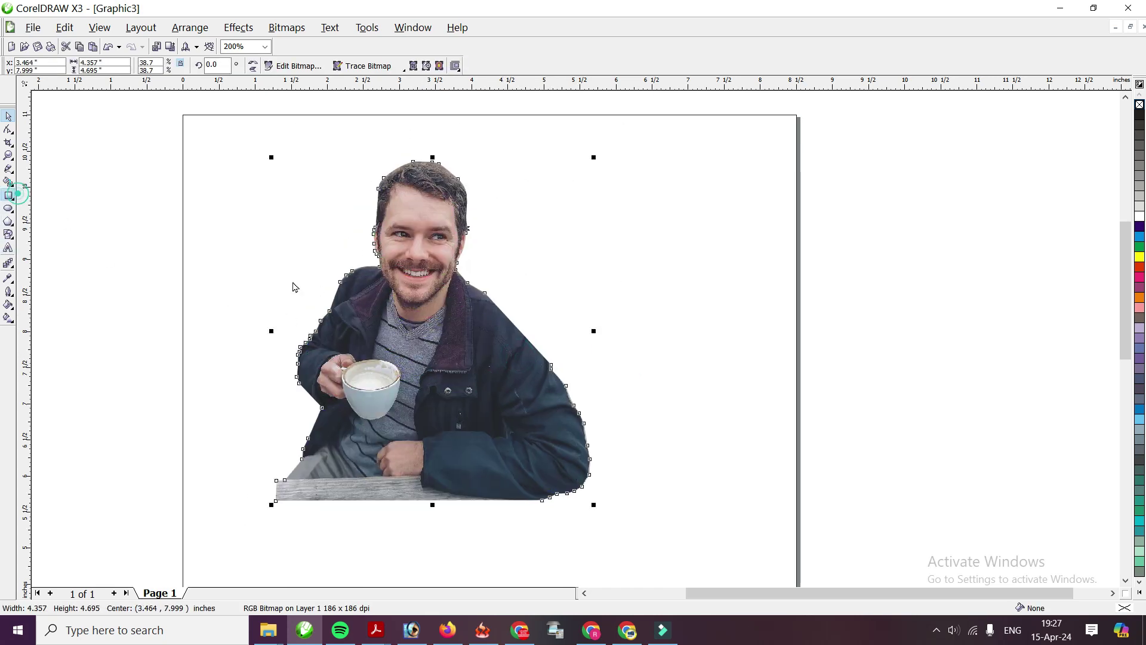
mouse_move(623, 149)
left_mouse_down()
mouse_move(1011, 464)
mouse_move(1014, 480)
left_mouse_up()
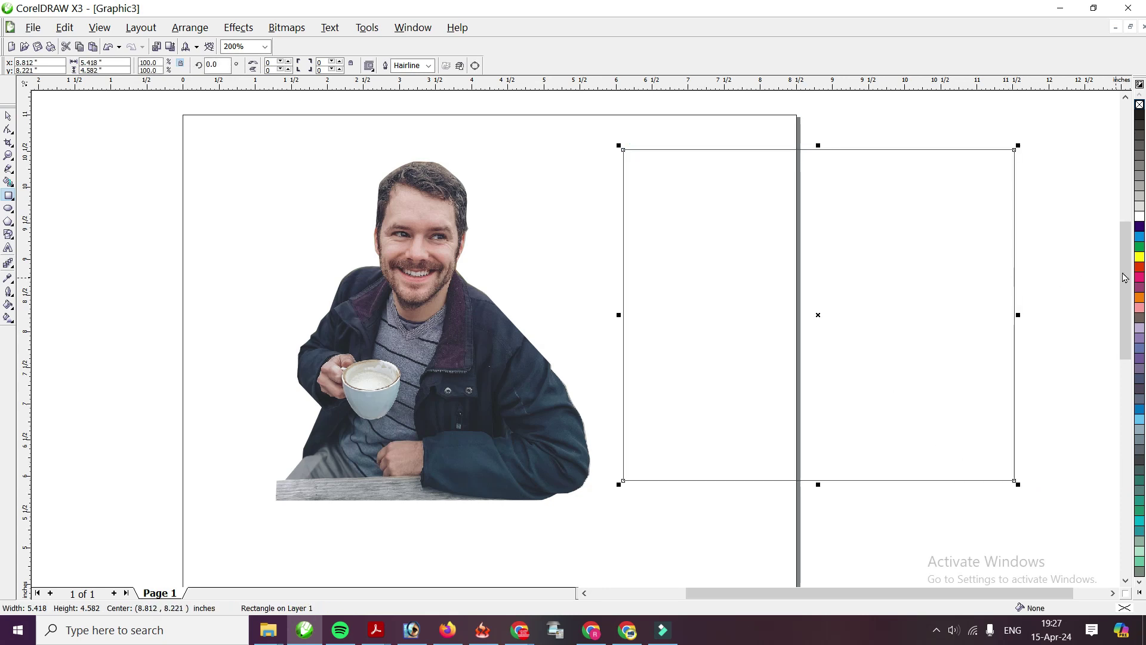
left_click(1140, 257)
left_click(8, 115)
left_click(138, 293)
Move the man onto the yellow rectangle and enlarge the rectangle to about 6.38 by 5.39 inches, centred at about (8.70, 8.40) inches.
left_click_drag(440, 375, 822, 364)
left_click_drag(980, 165, 1046, 107)
left_click_drag(973, 213, 725, 232)
left_click_drag(665, 250, 925, 246)
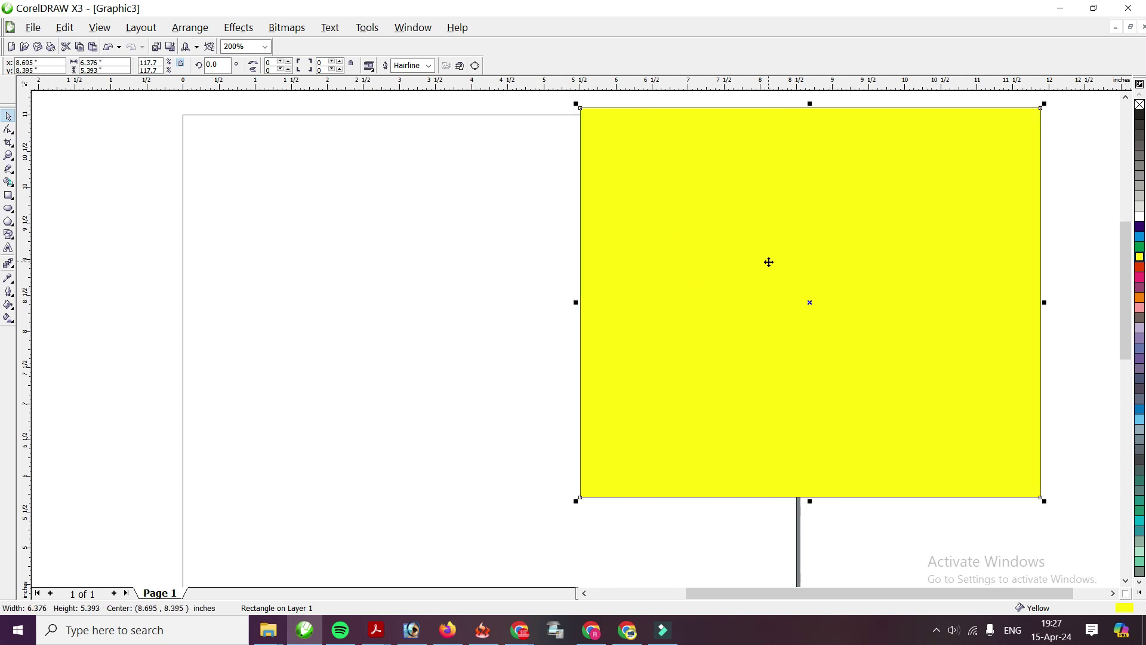
Send the yellow rectangle to the back of the page, behind the cut-out man.
right_click(769, 262)
mouse_move(906, 421)
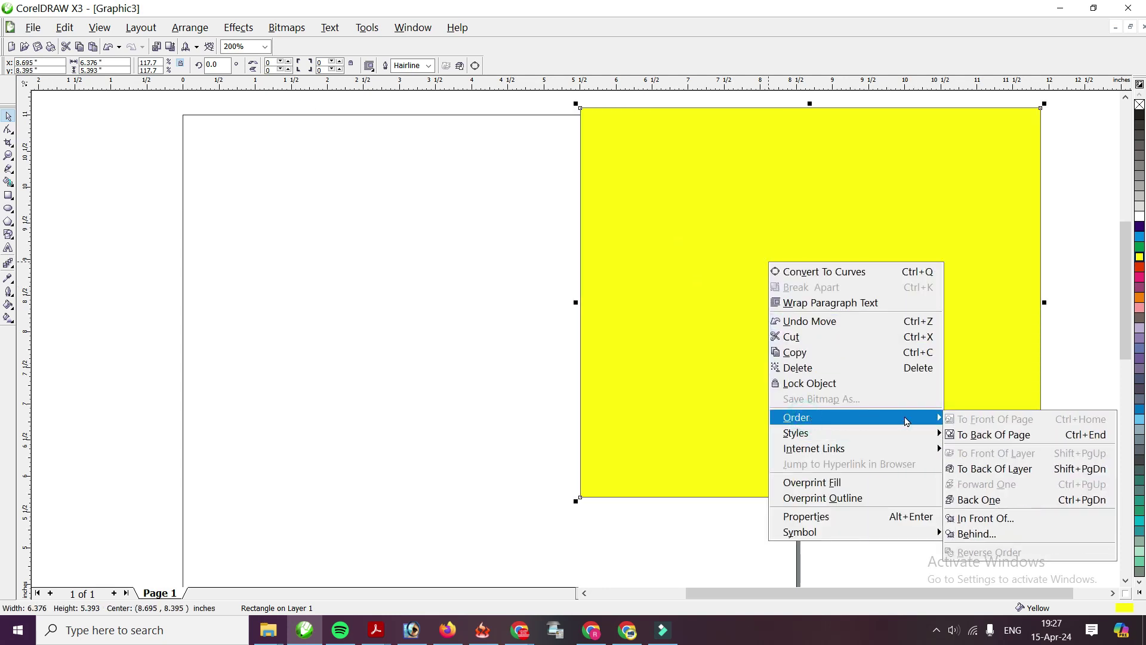
left_click(1031, 441)
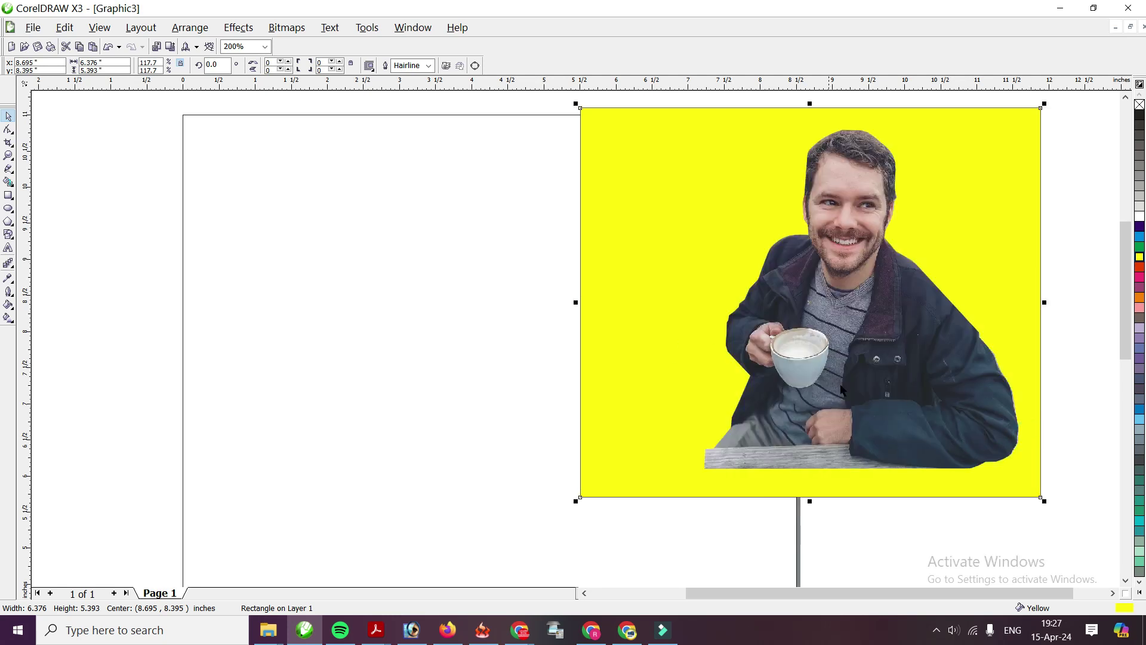
Shrink the man to about 2.75 by 2.96 inches, and centre him at about (10.65, 7.97) and the rectangle at about (10.06, 7.57) inches.
left_click_drag(841, 389, 779, 392)
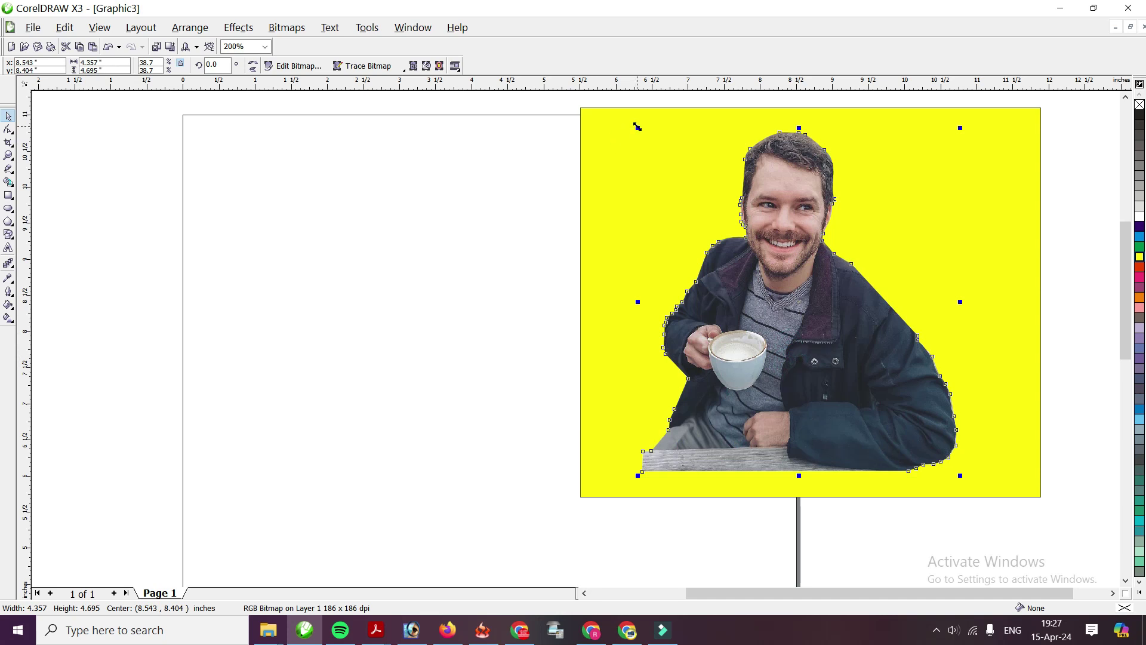
left_click_drag(638, 128, 750, 253)
left_click_drag(871, 383, 730, 240)
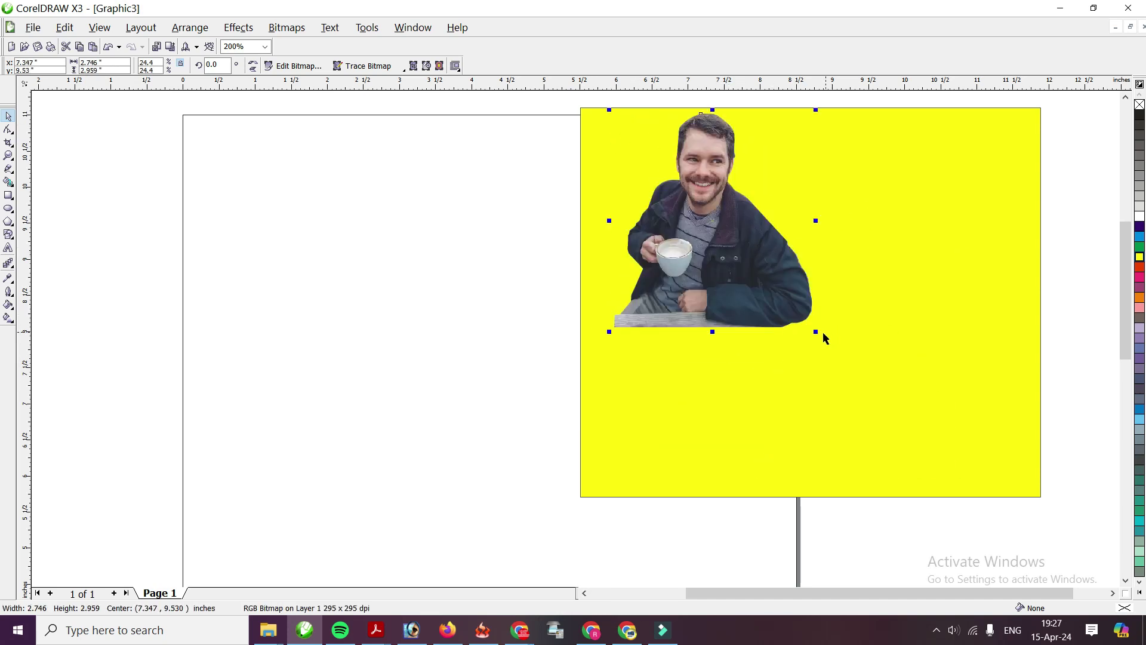
left_click_drag(813, 332, 912, 391)
left_click_drag(713, 280, 951, 393)
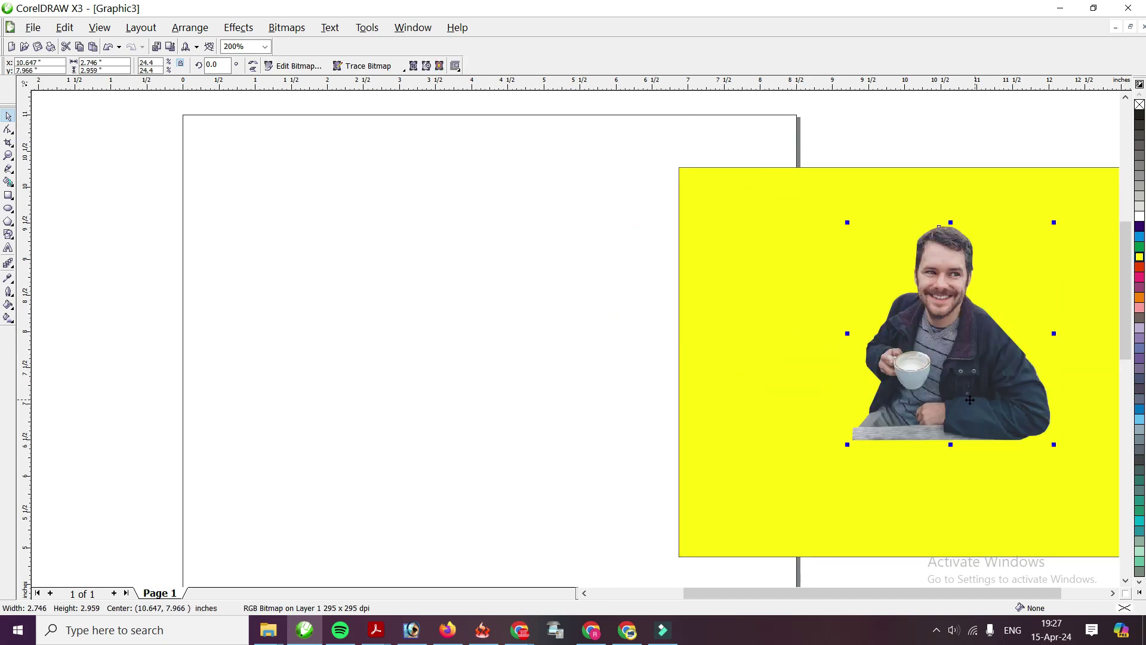
Try red, white and 20% Black fills on the rectangle behind the man.
scroll(951, 393, "down", 1)
scroll(565, 321, "up", 2)
left_click(427, 283)
left_click(905, 251)
left_click(1140, 267)
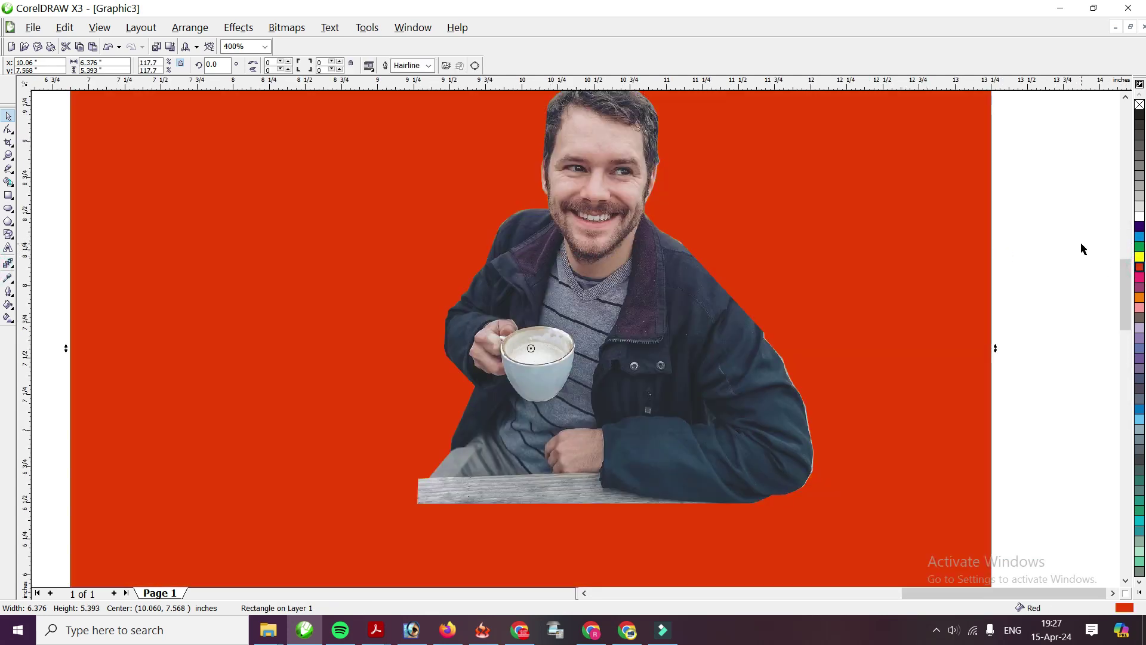
left_click(1139, 216)
left_click(1139, 197)
Move the man on the grey rectangle so he is centred at about (9.89, 8.52) inches.
scroll(510, 387, "down", 1)
left_click(469, 404)
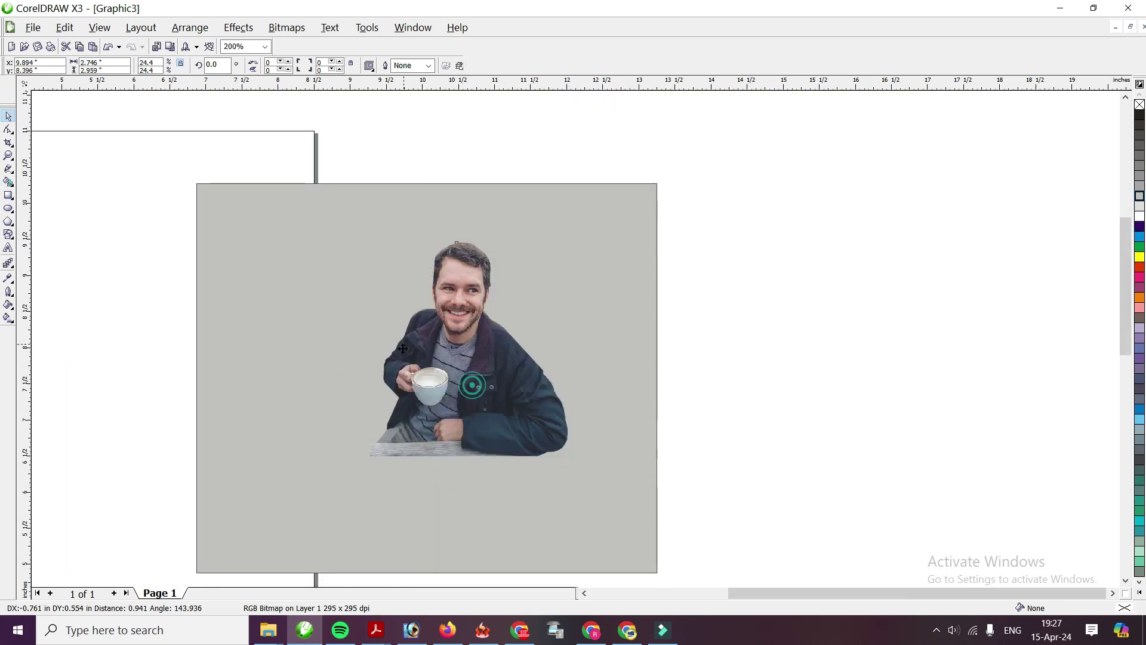
scroll(597, 338, "up", 1)
scroll(605, 332, "down", 1)
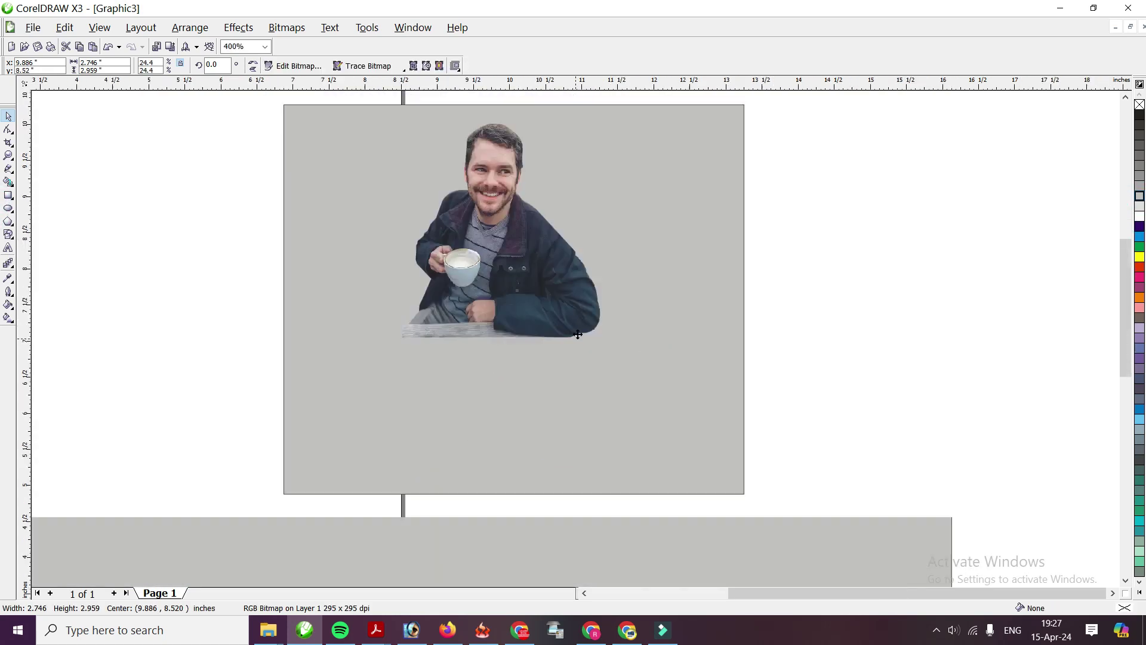
Try yellow and green fills on the background rectangle.
left_click(1139, 277)
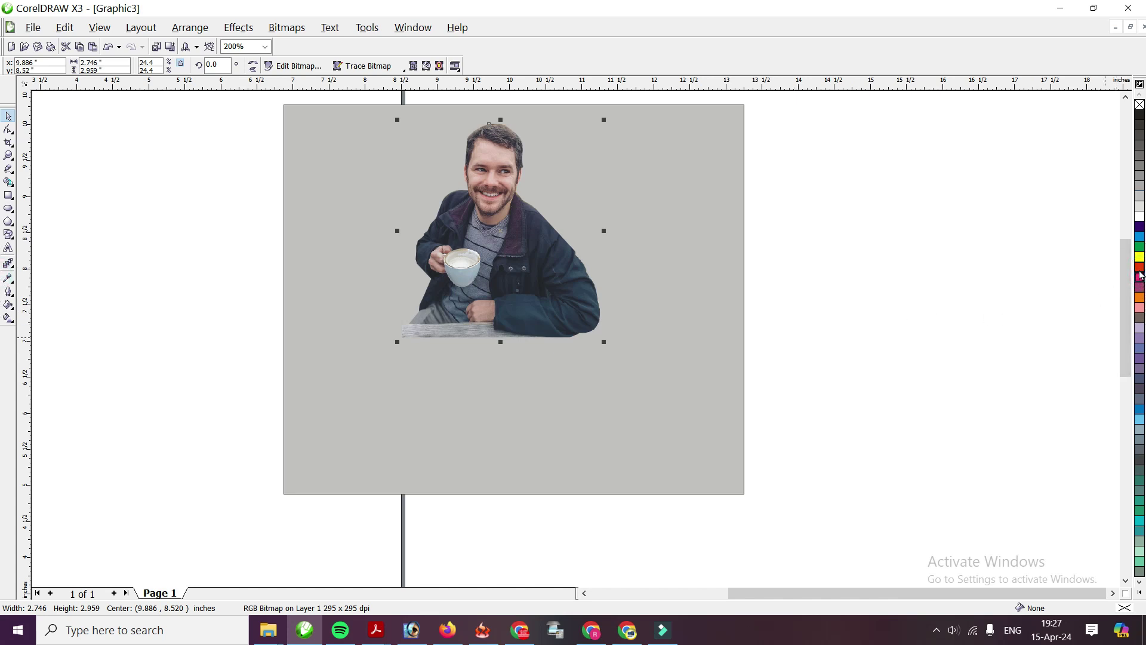
left_click(623, 276)
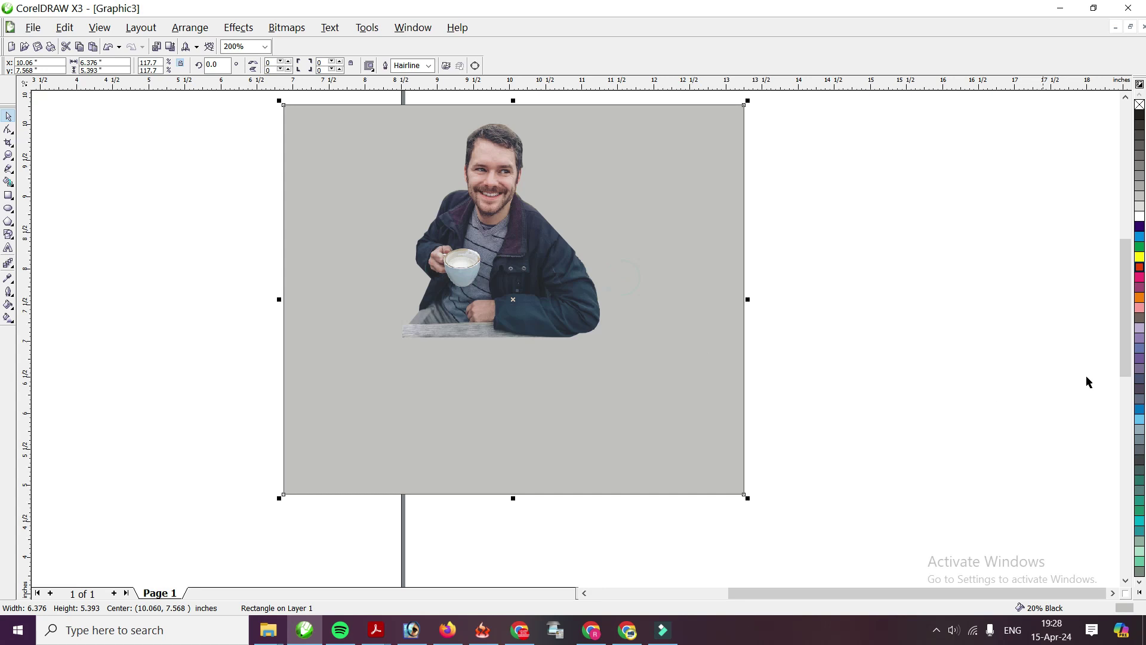
left_click(1139, 258)
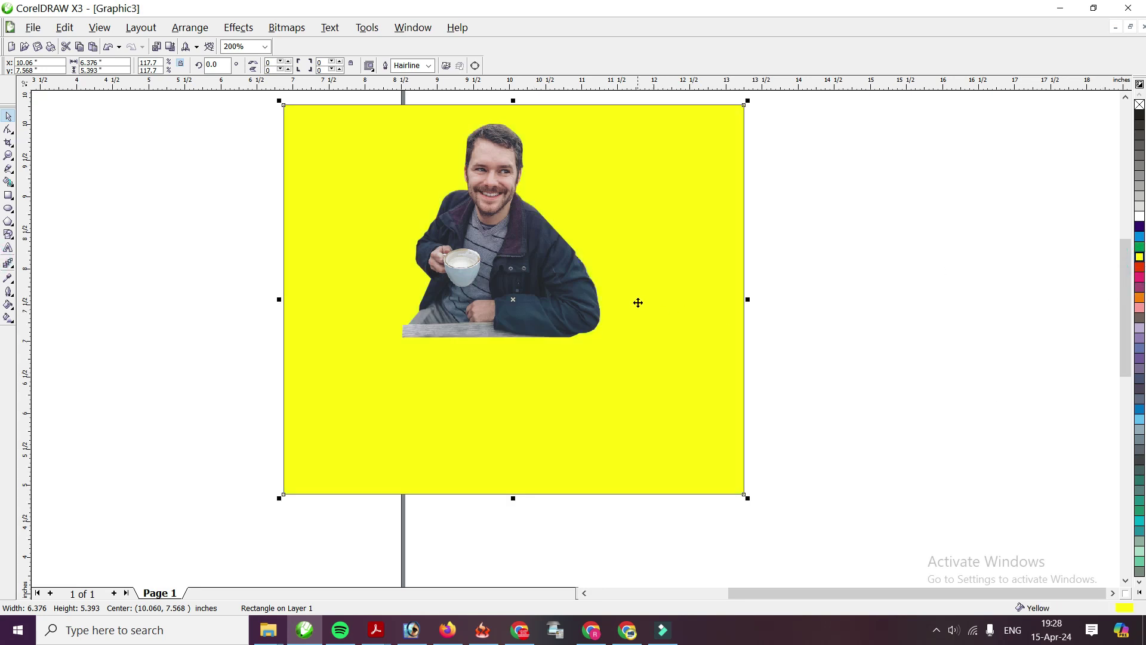
left_click(1139, 246)
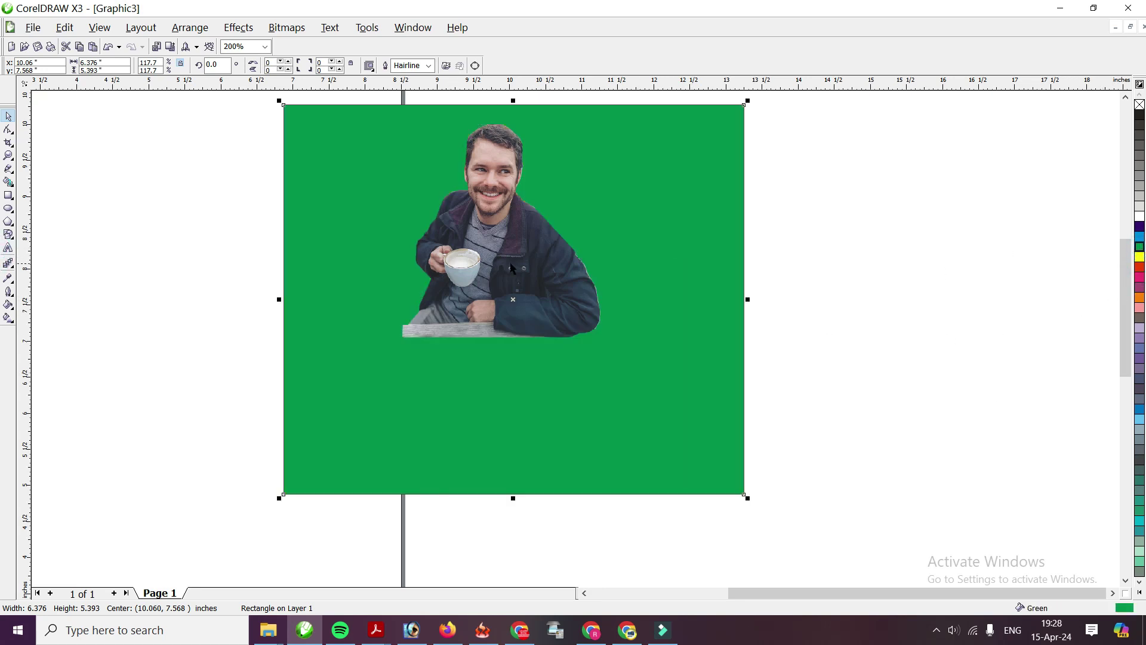
Try orange and a lighter orange shade on the rectangle, and move the man to about (10.59, 7.93) inches.
left_click_drag(511, 268, 503, 329)
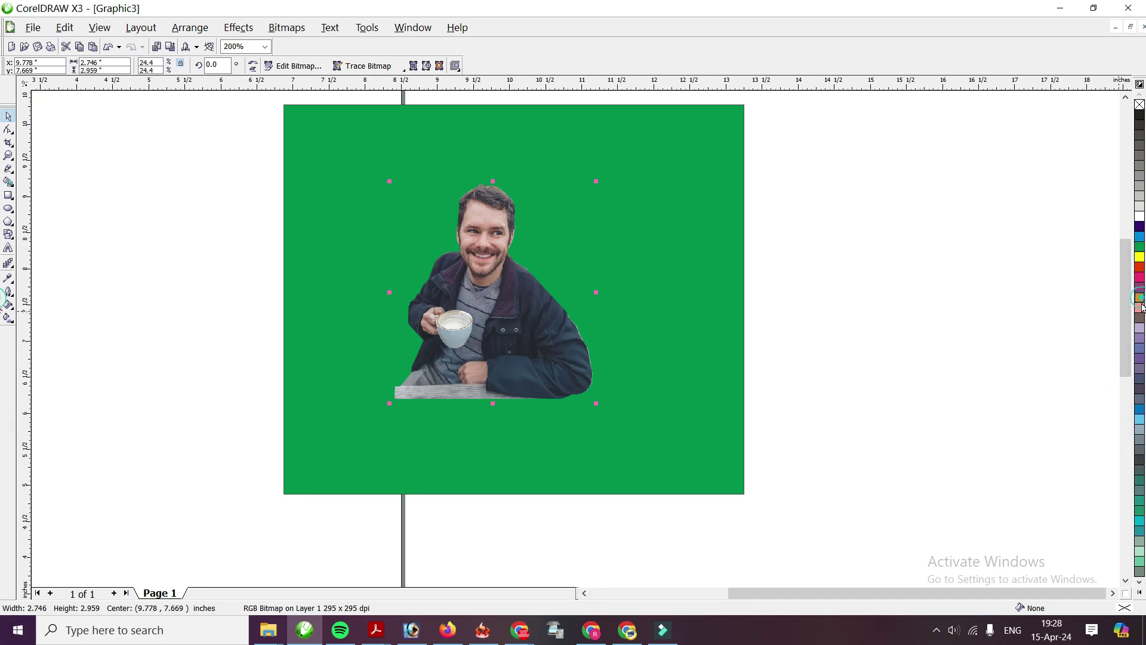
left_click(725, 284)
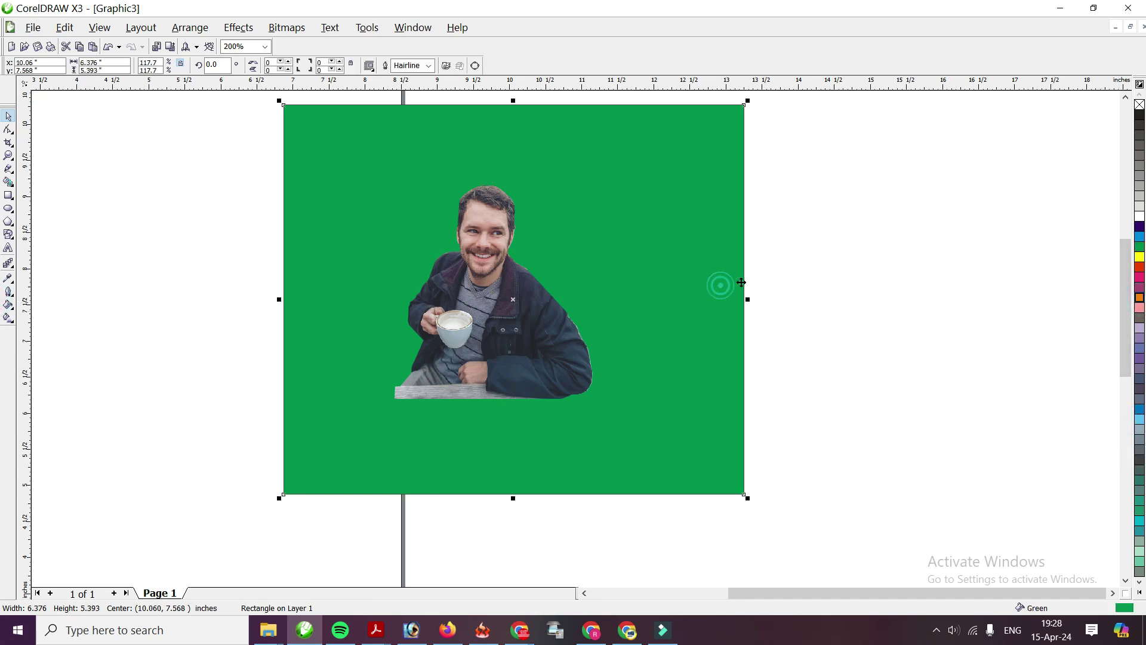
left_click(1140, 299)
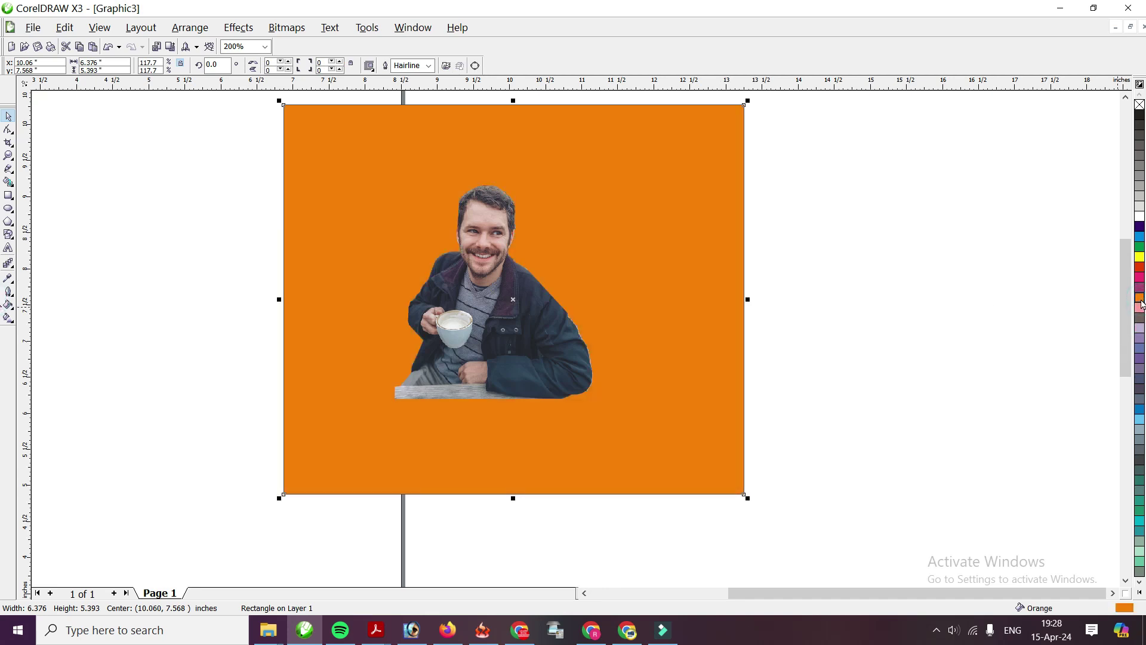
left_click(1140, 298)
left_click_drag(1097, 314, 1086, 316)
left_click_drag(487, 293, 545, 274)
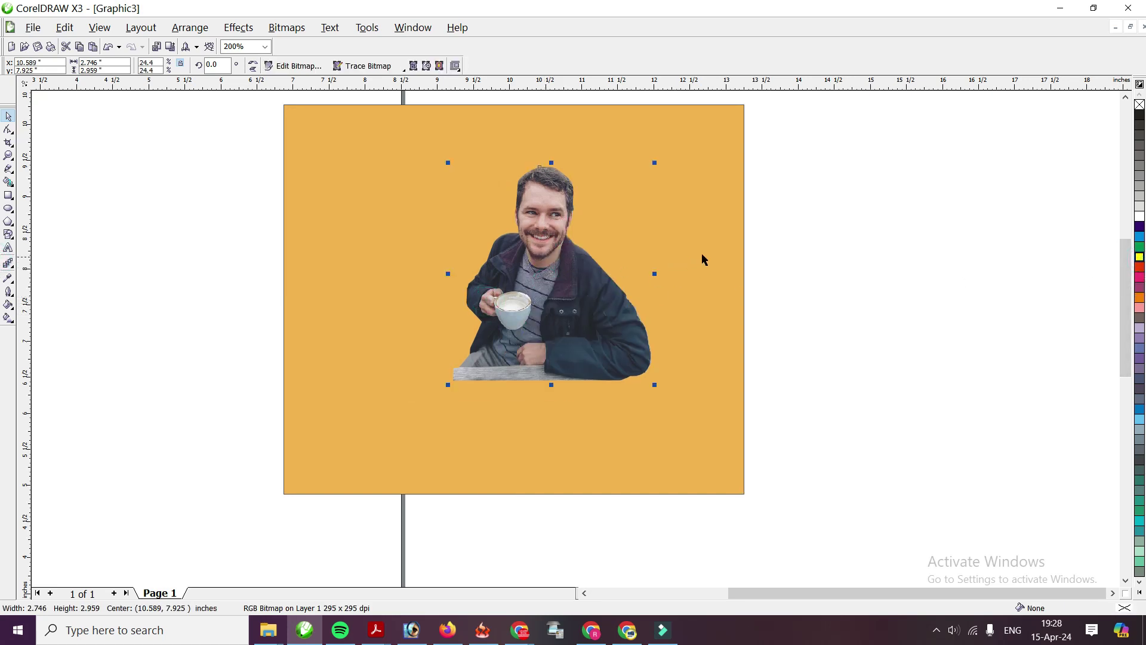
Fill the background rectangle yellow and move the man so he is centred at about (11.46, 8.35) inches.
left_click(724, 215)
left_click(1140, 257)
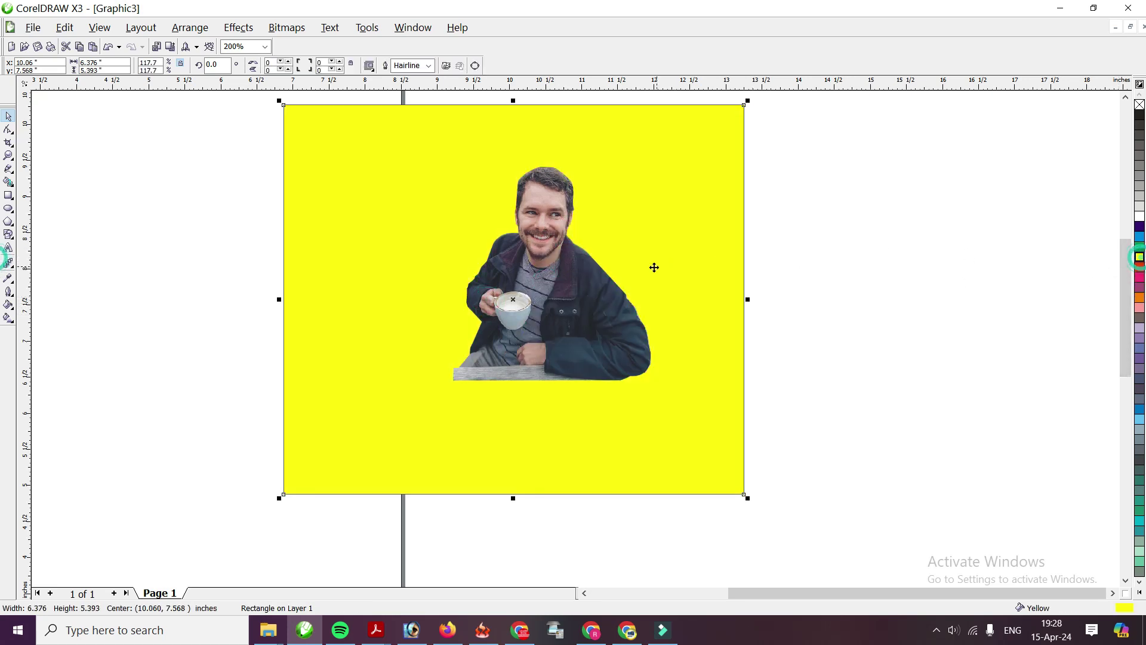
scroll(537, 394, "down", 2)
left_click_drag(552, 361, 591, 339)
scroll(588, 342, "up", 1)
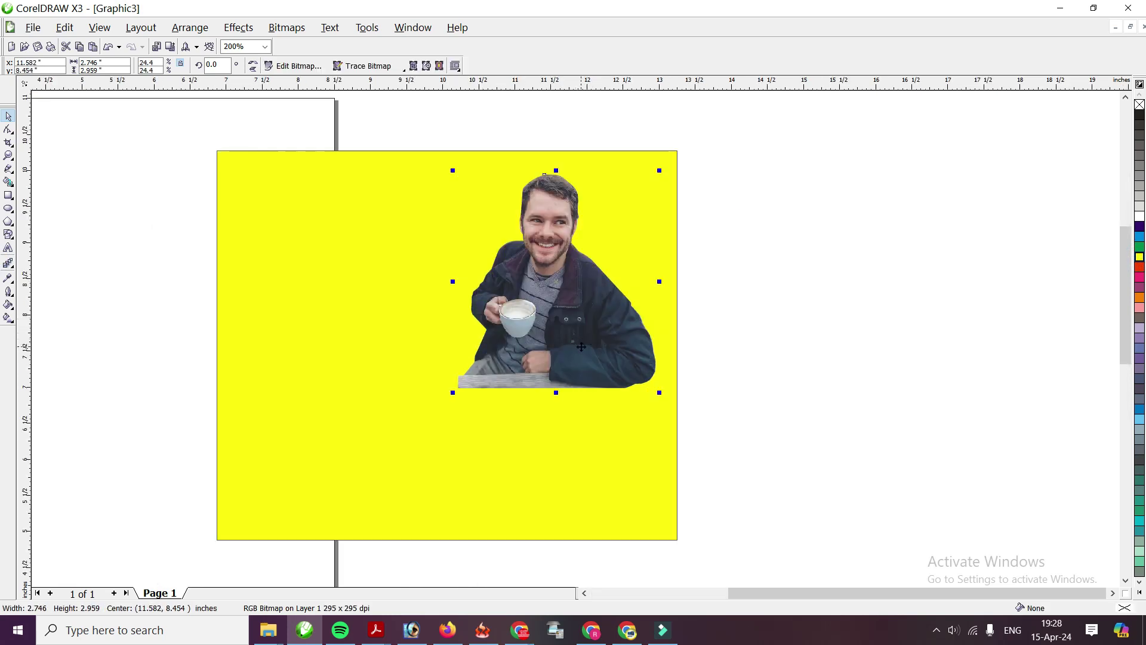
scroll(571, 339, "up", 1)
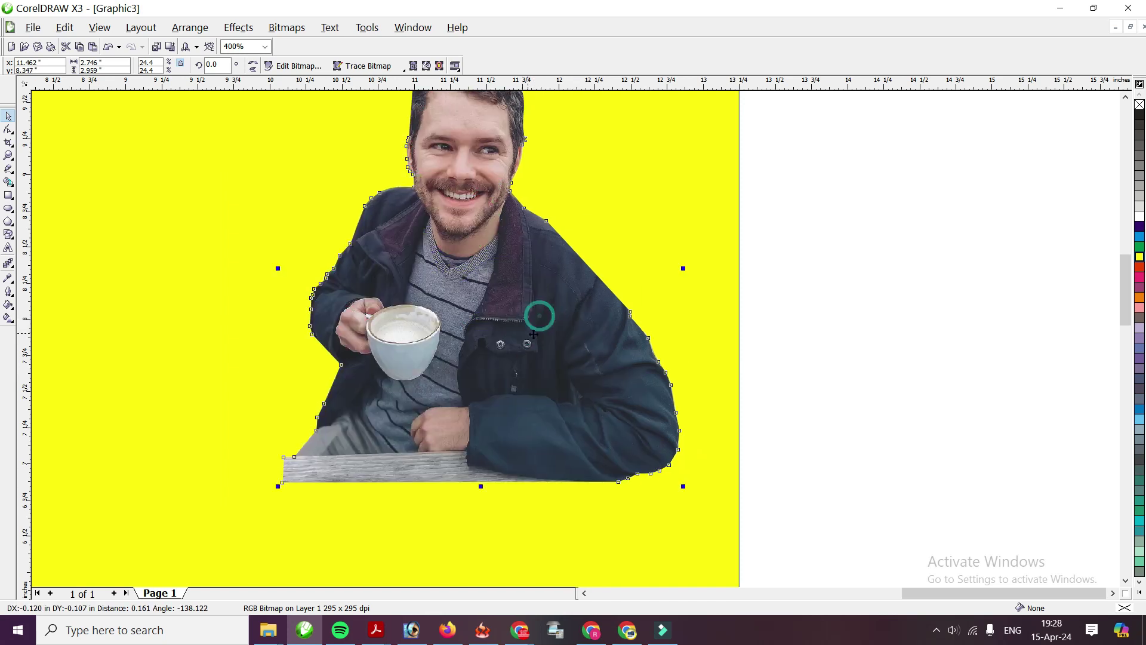
scroll(562, 329, "down", 1)
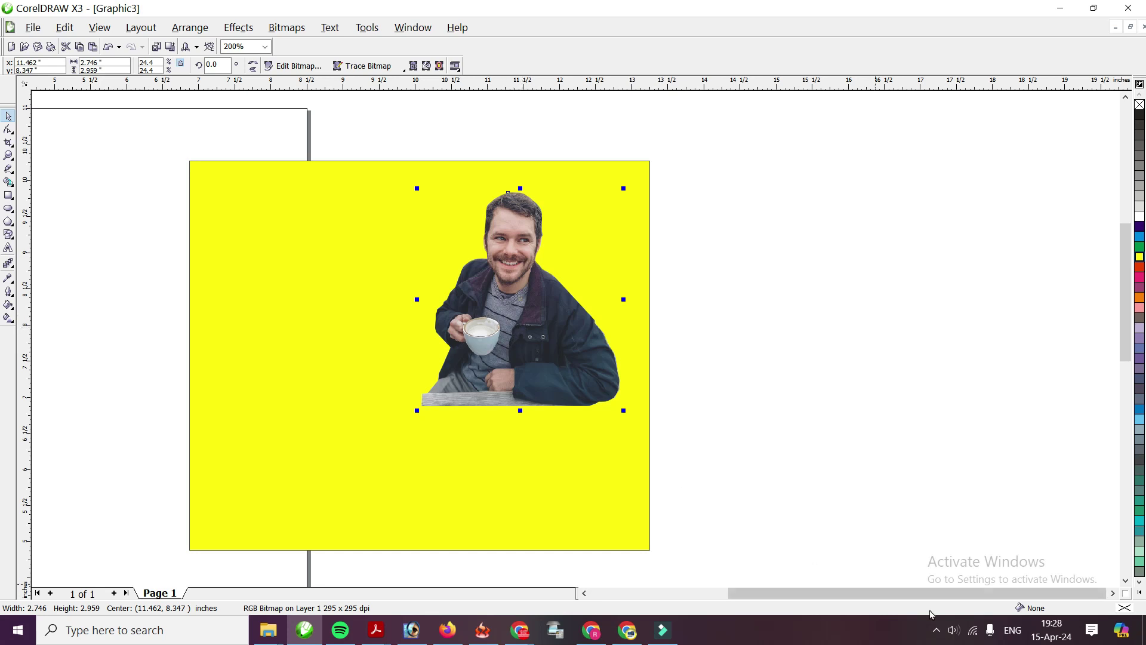
left_click(937, 630)
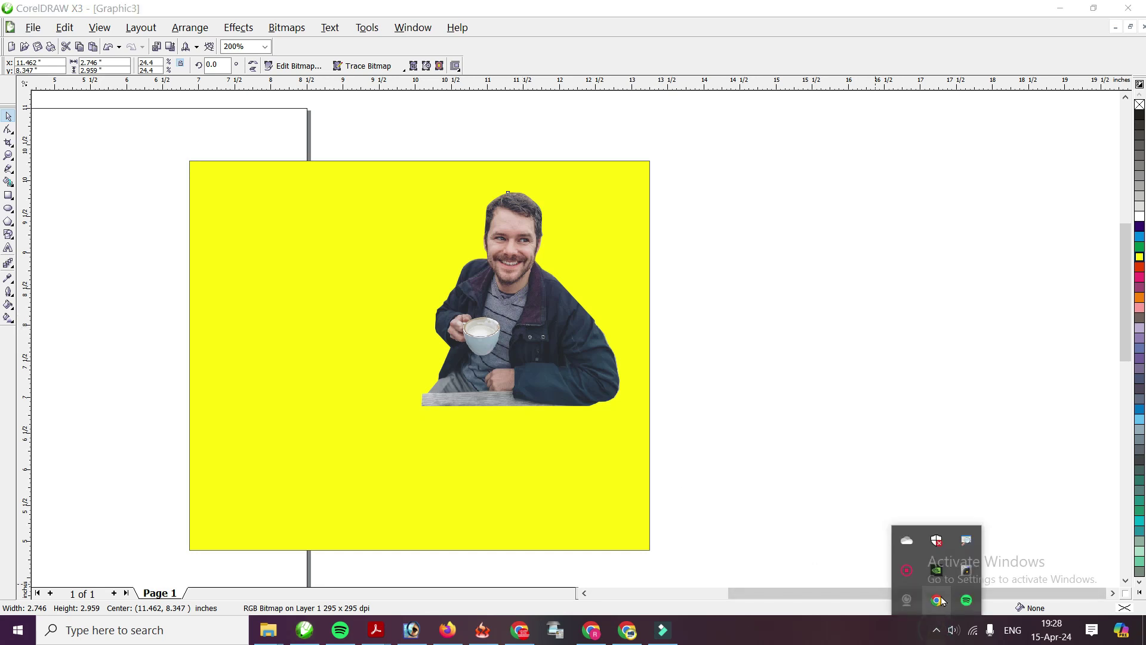
left_click(912, 575)
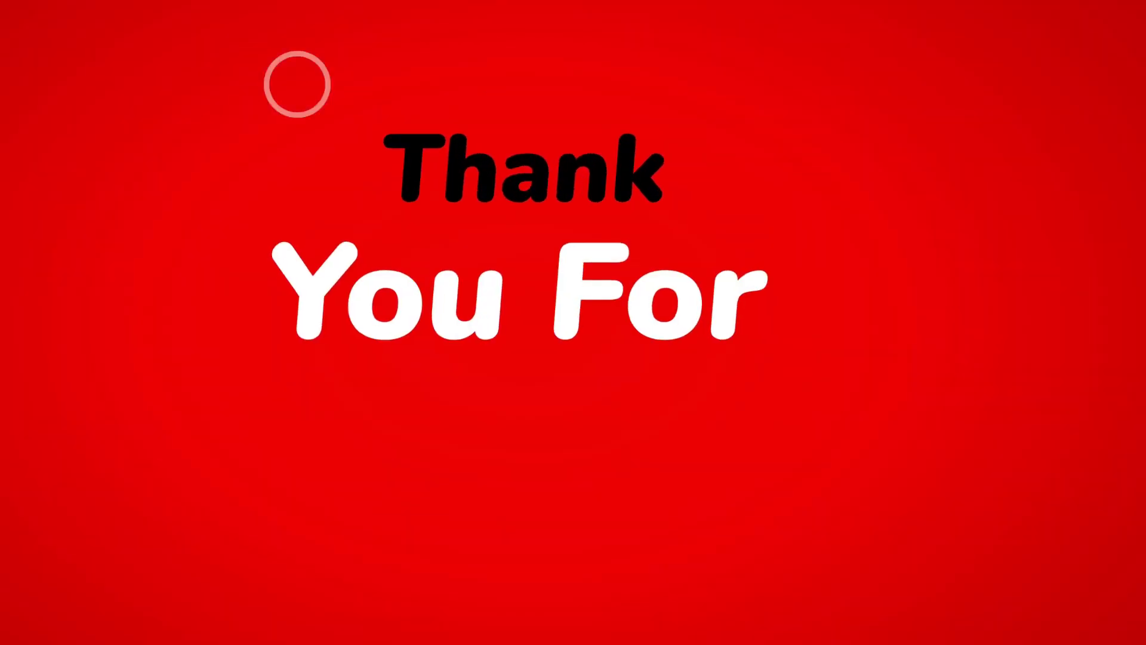